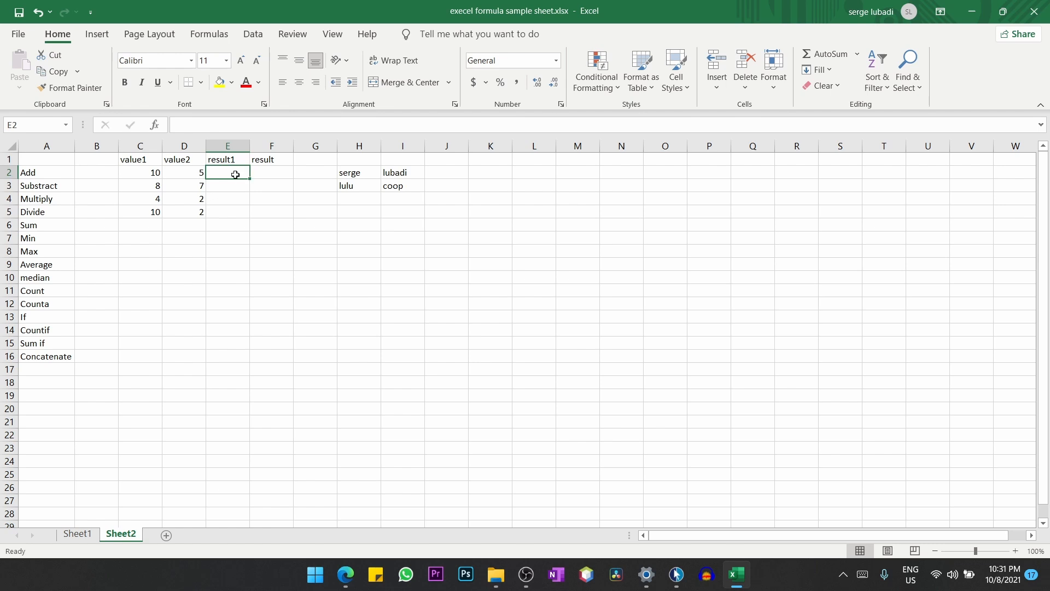
Enter the formula =10+5 in the Add row's result1 cell, E2, and review it
type("=")
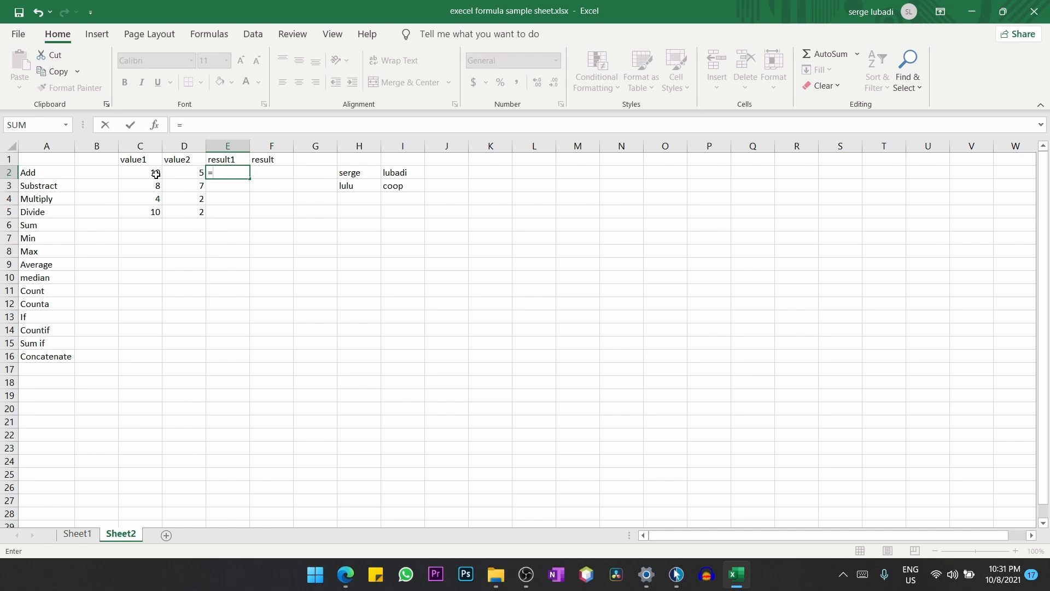
type("10+5")
key("Return")
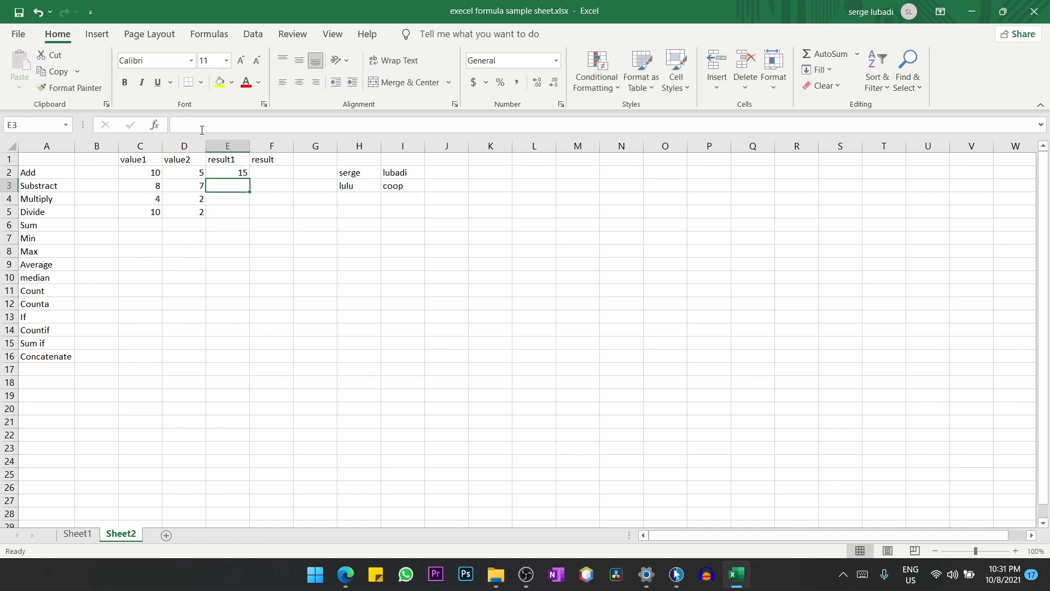
left_click(243, 174)
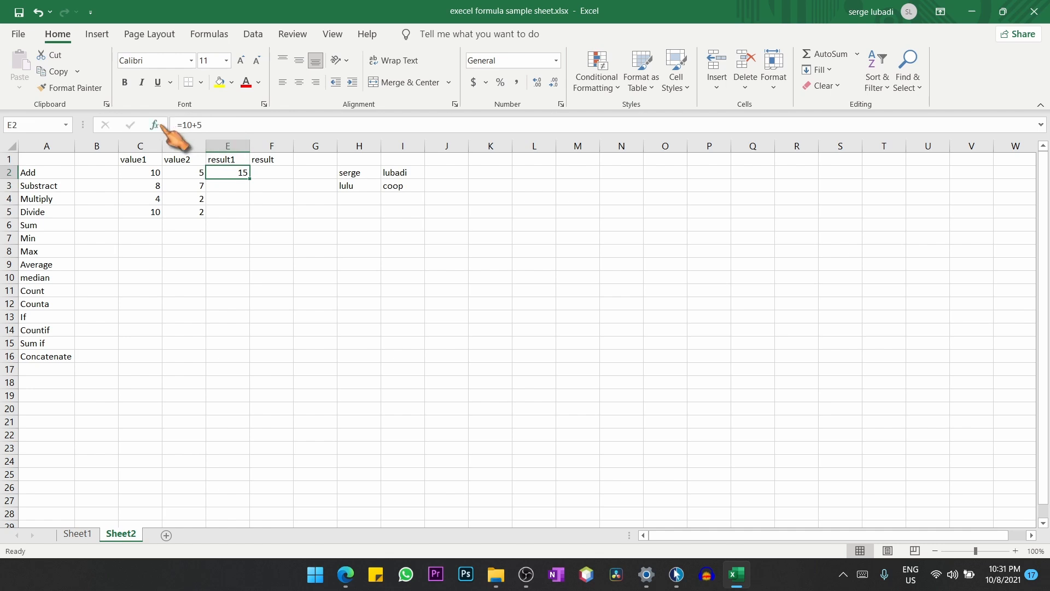
Add the Add row's two values by cell reference with =C2+D2 in F2, and review the formula
left_click(274, 173)
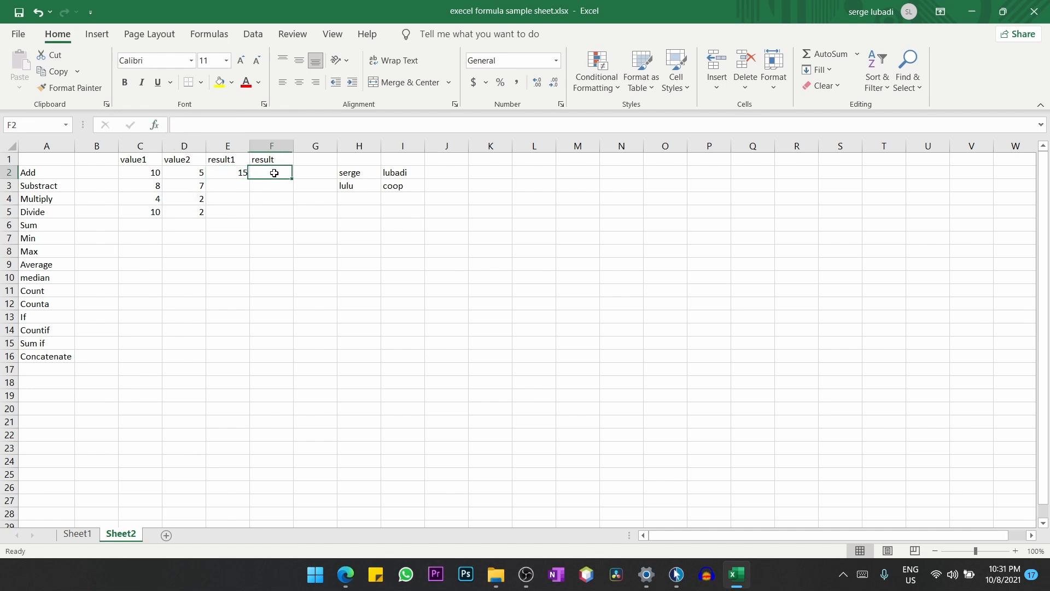
type("=")
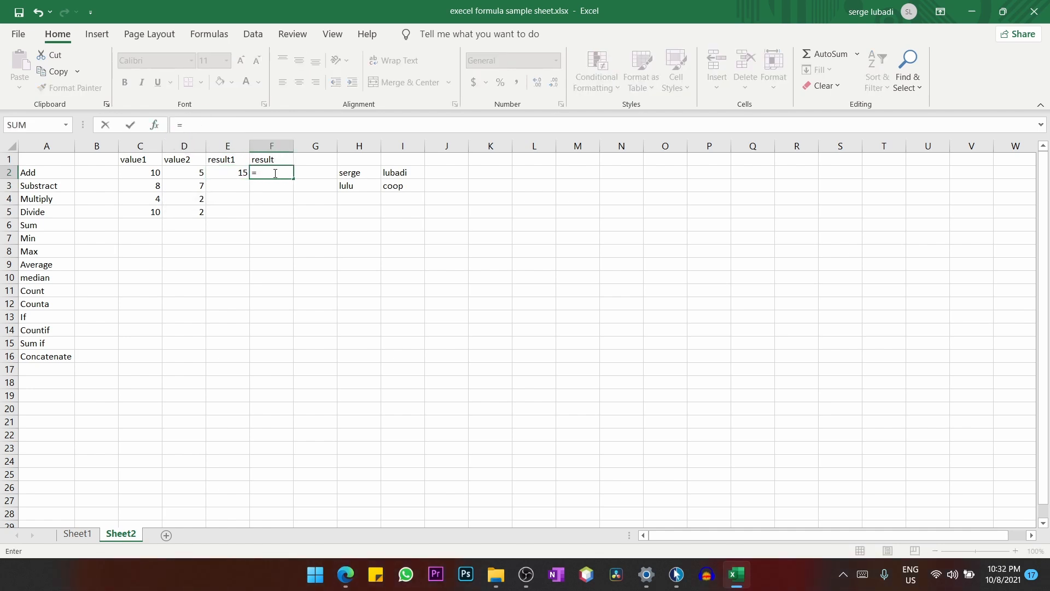
left_click(148, 173)
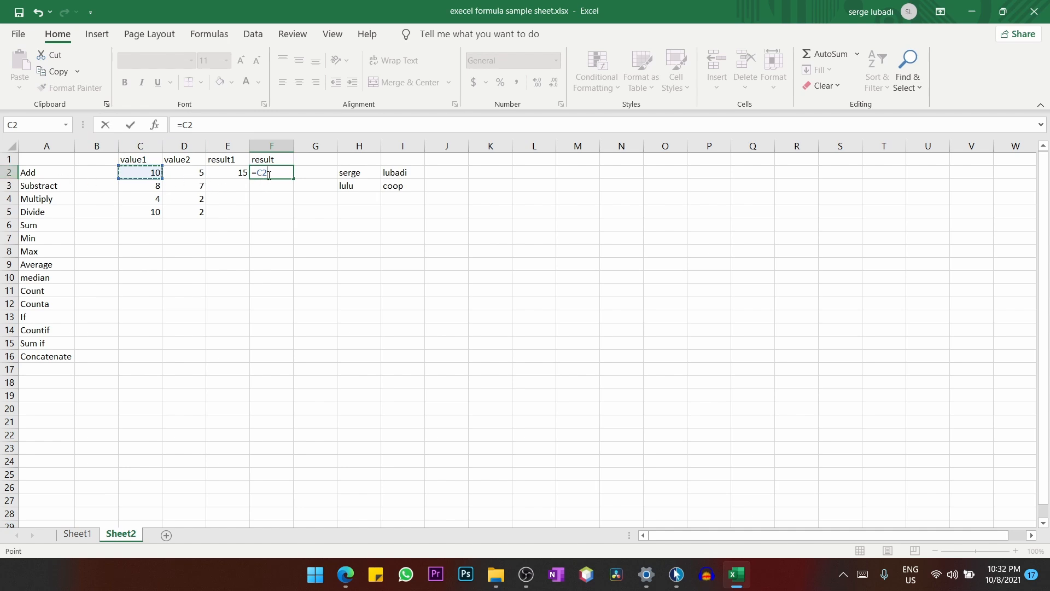
type("+")
left_click(195, 174)
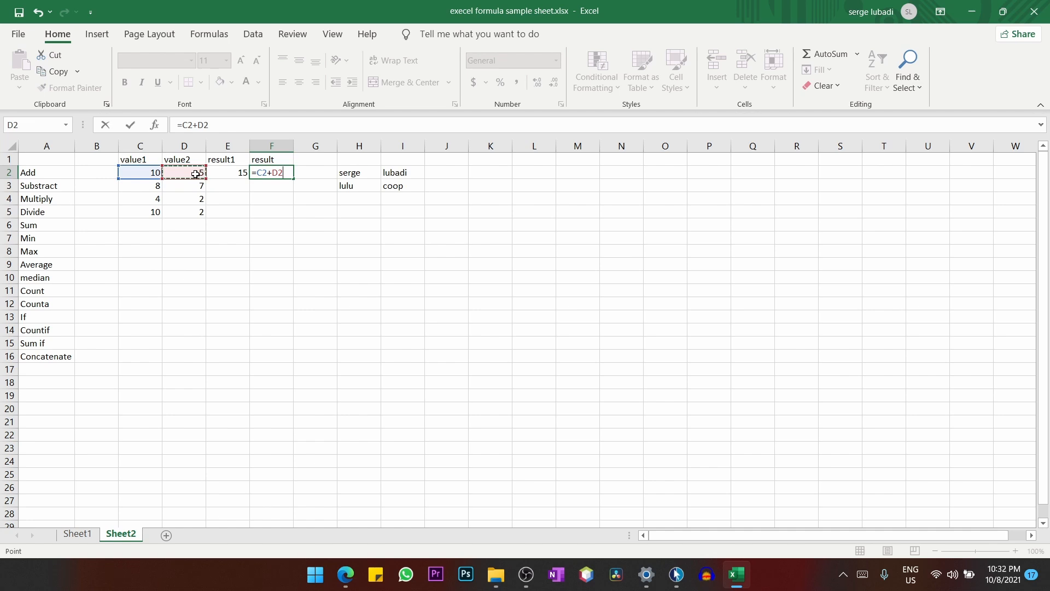
key("Return")
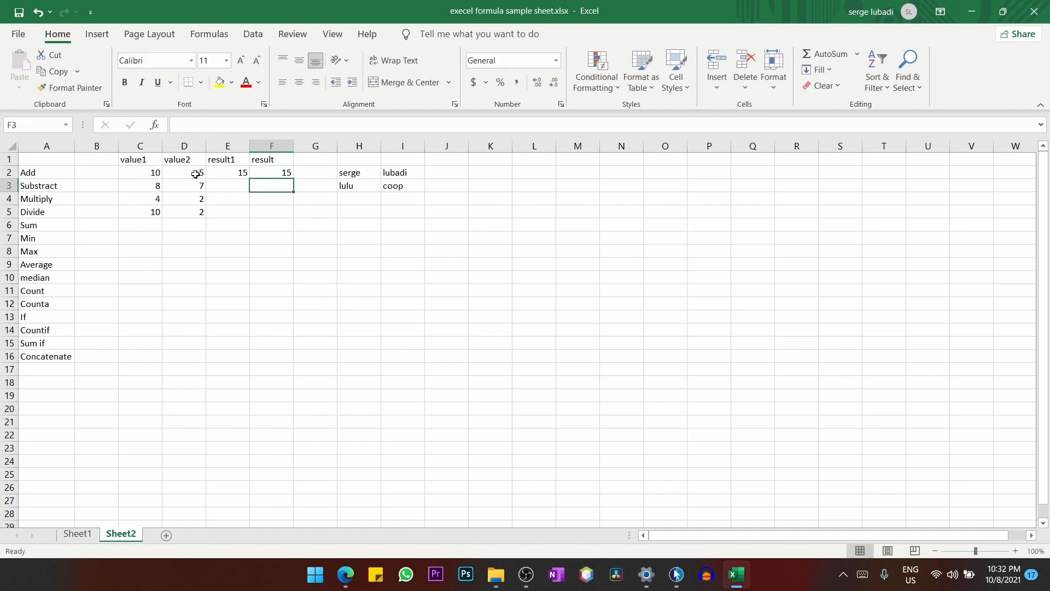
left_click(278, 172)
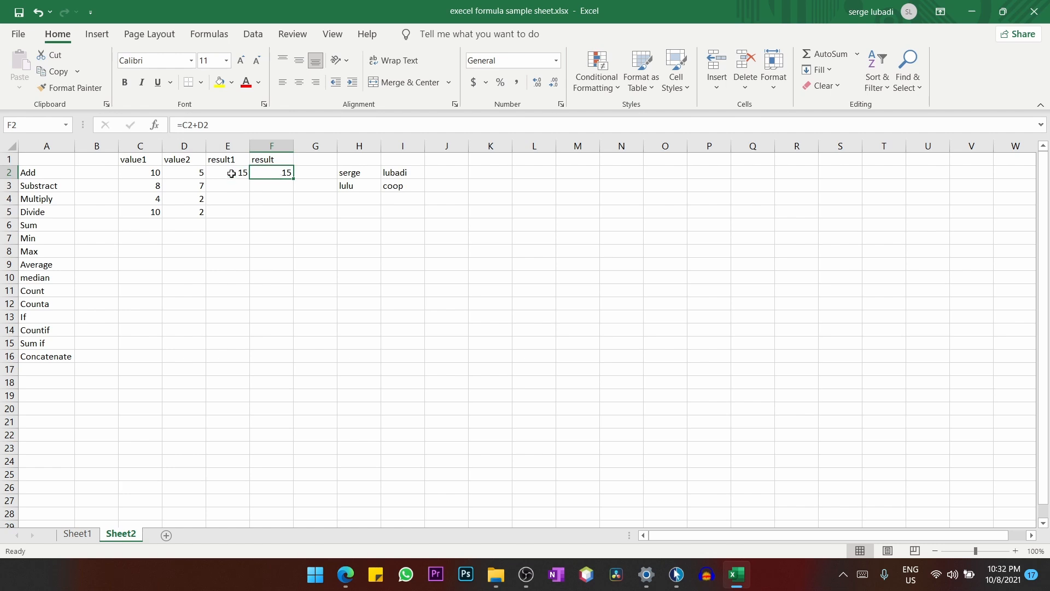
Set the Add row's value1 in C2 to 8 and compare the formulas in E2 and F2
left_click(154, 175)
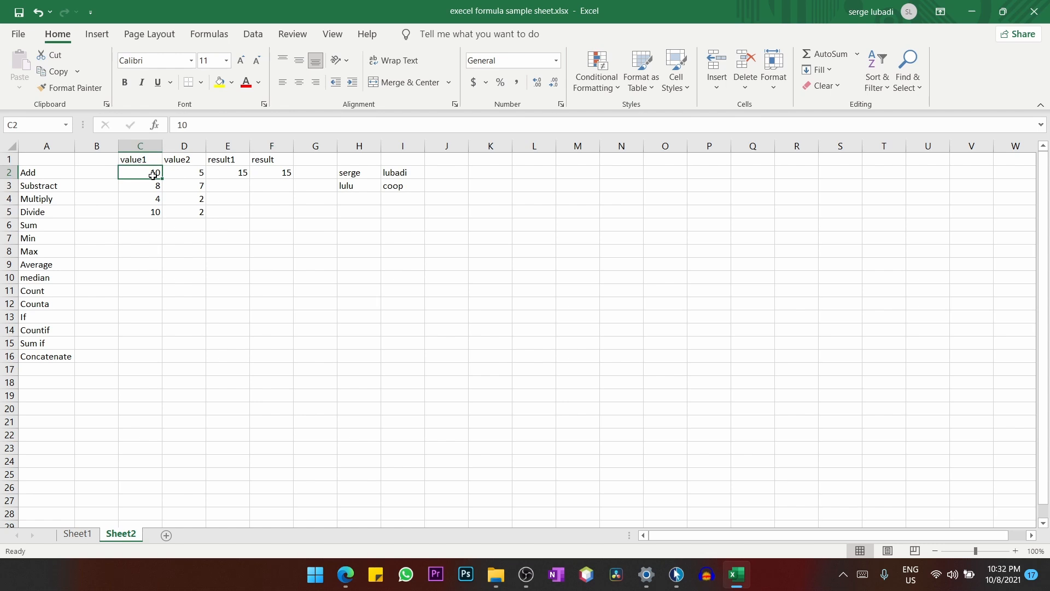
type("8")
key("Return")
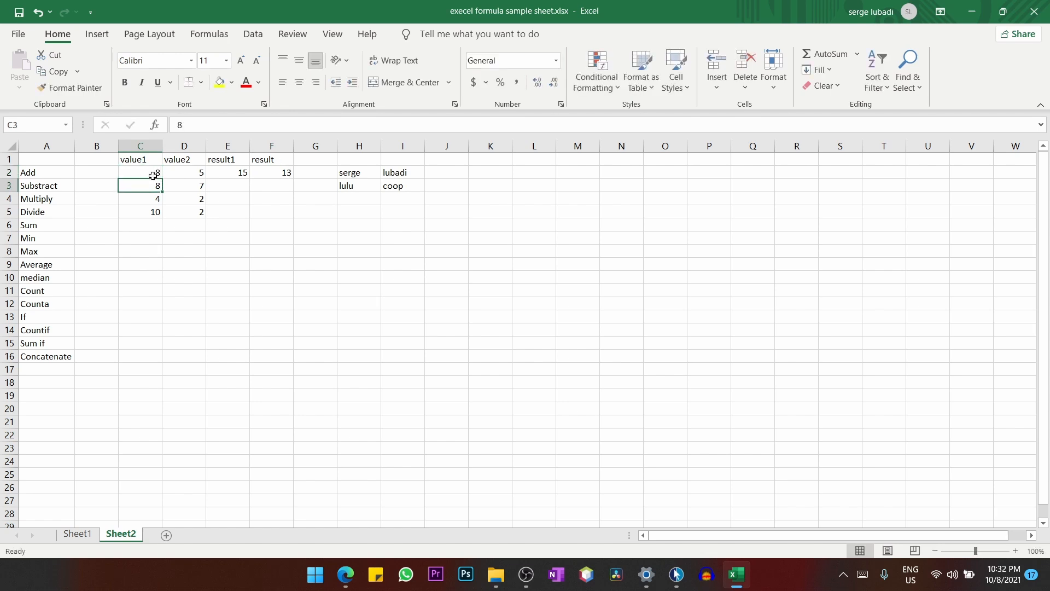
double_click(235, 174)
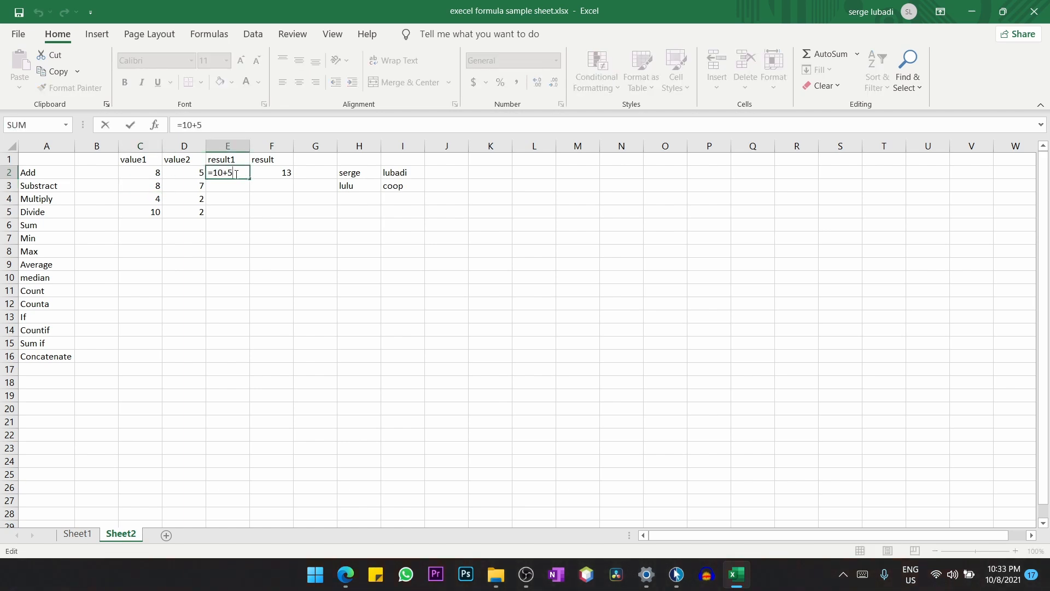
left_click(283, 172)
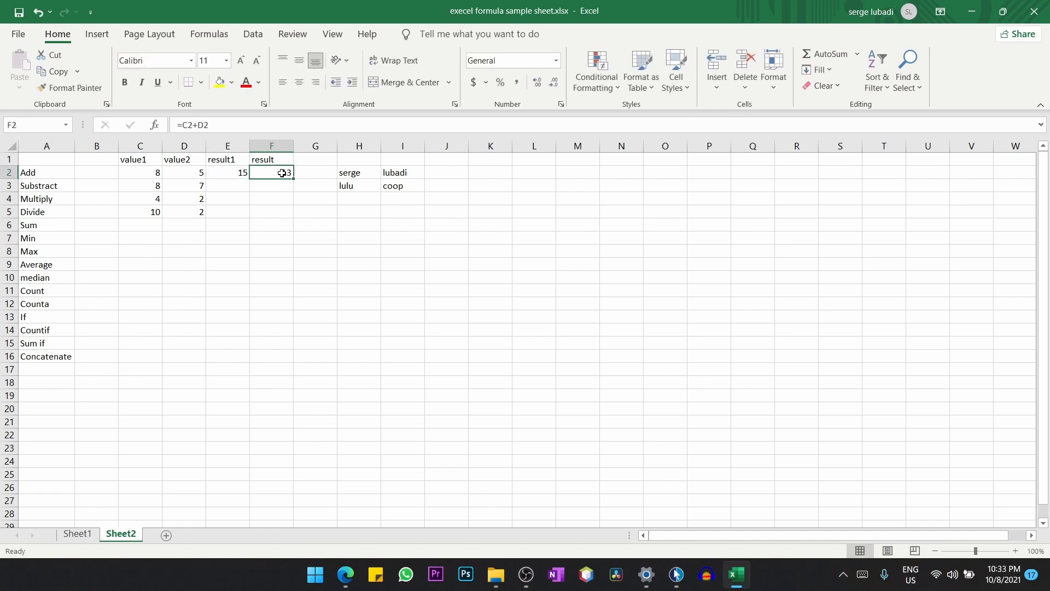
Set the Add row's value2 in D2 to 7
left_click(148, 176)
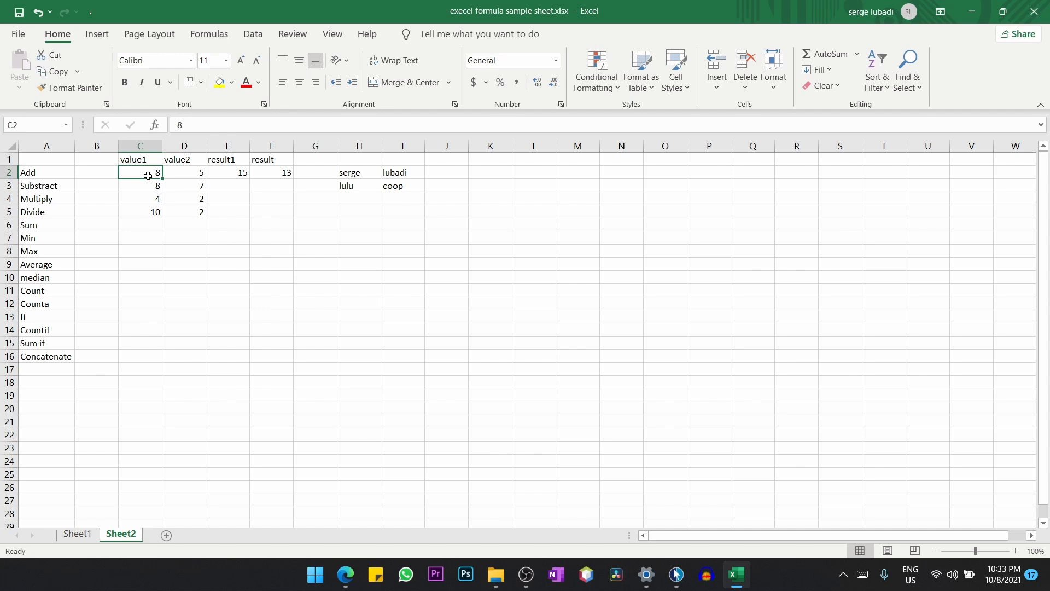
left_click(186, 176)
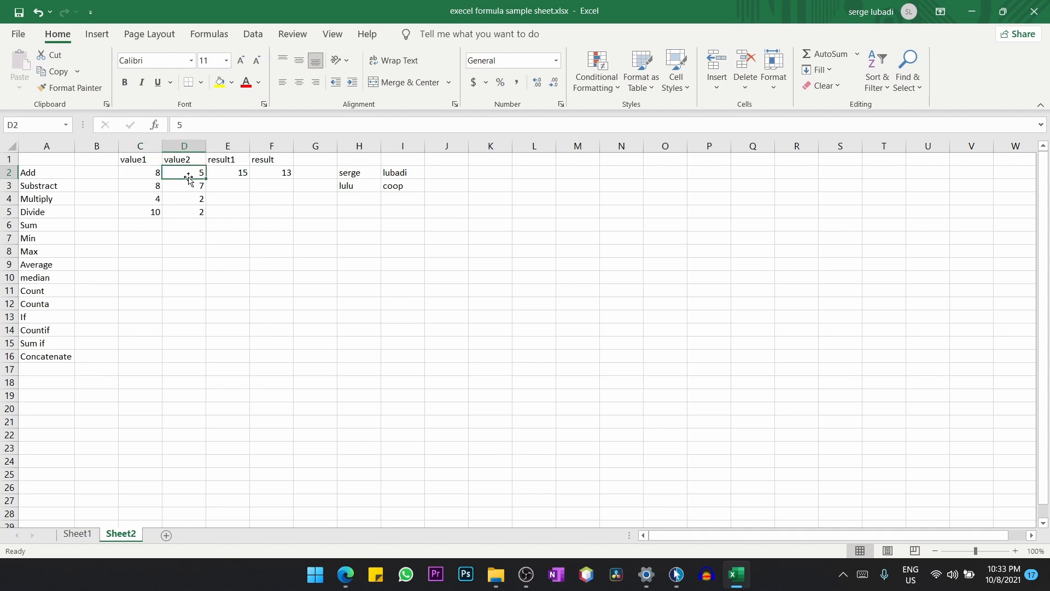
left_click(188, 176)
type("7")
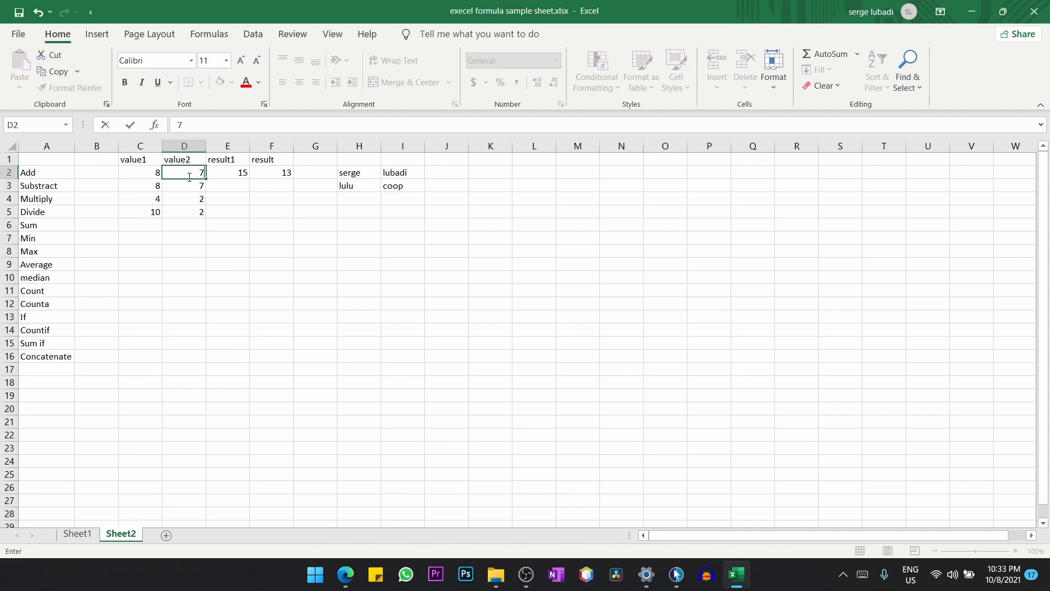
key("Return")
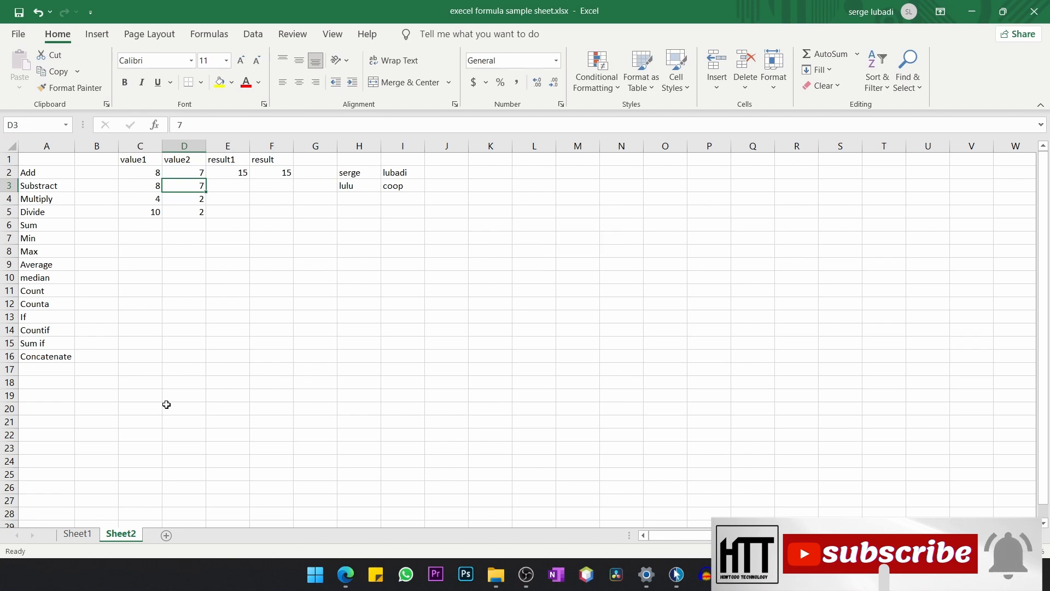
On Sheet1, sum the first record's three year columns with =L3+M3+N3 in Sum Years cell Q3, and review the formula
left_click(87, 534)
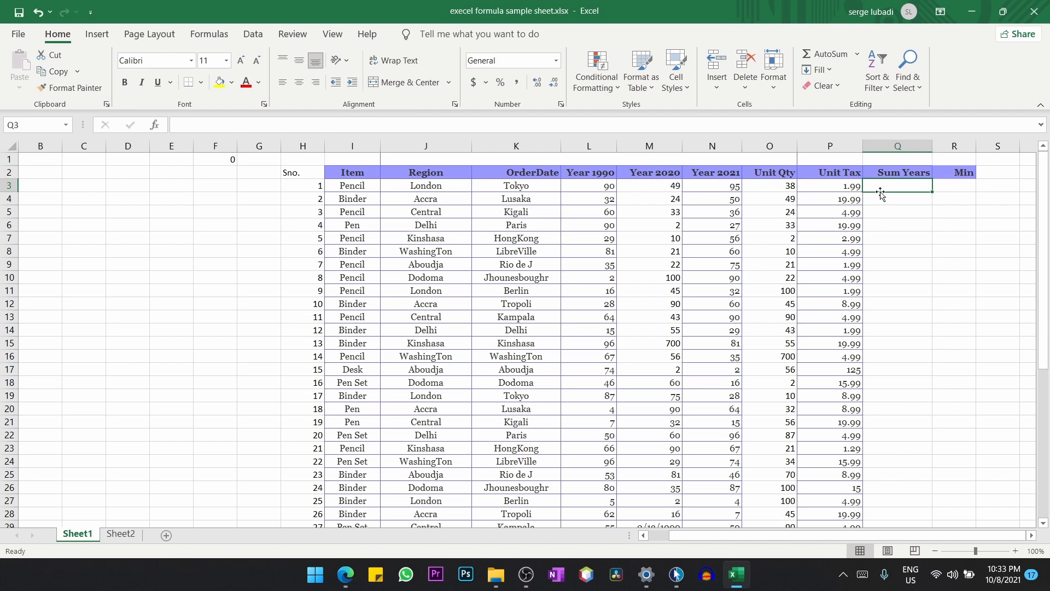
type("=")
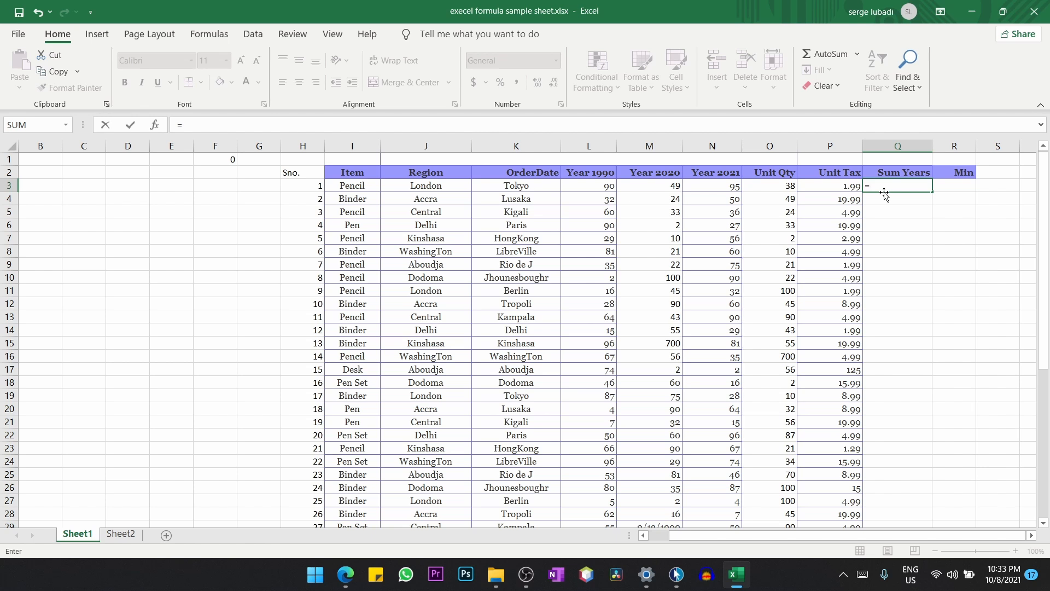
left_click(598, 189)
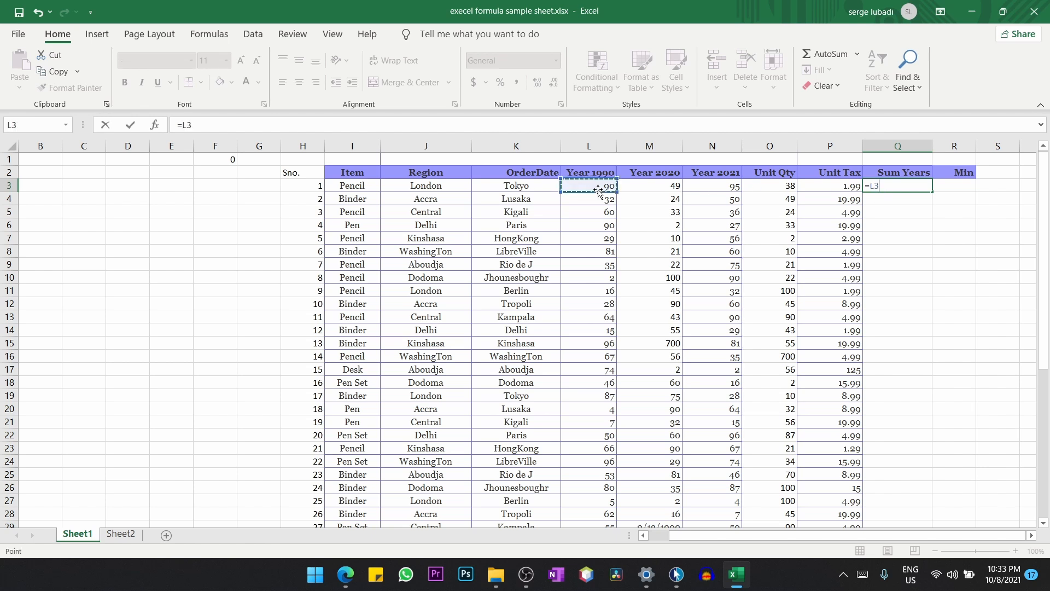
type("+")
left_click(639, 187)
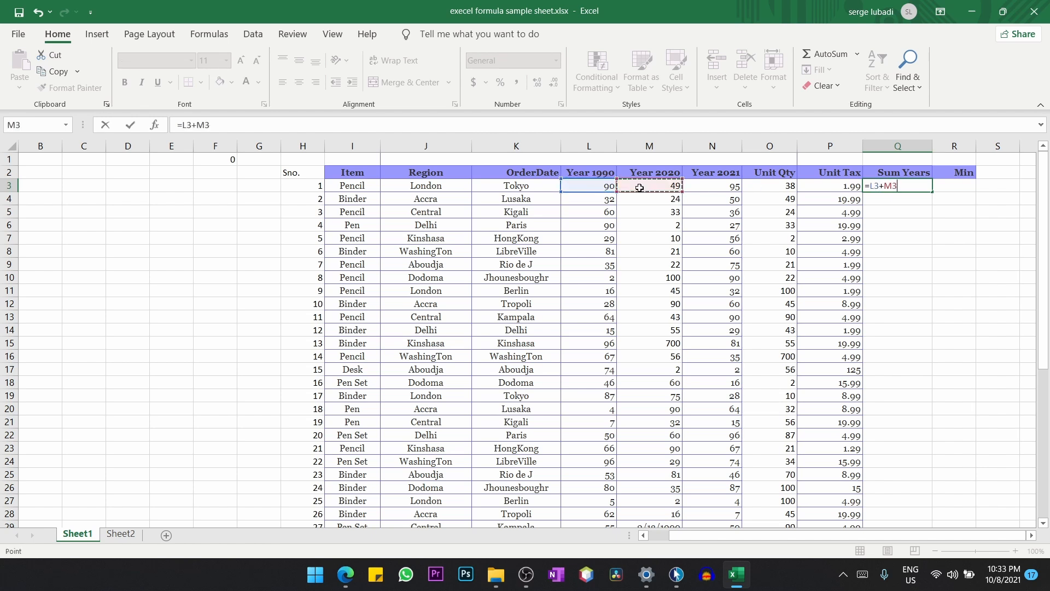
type("+")
left_click(707, 189)
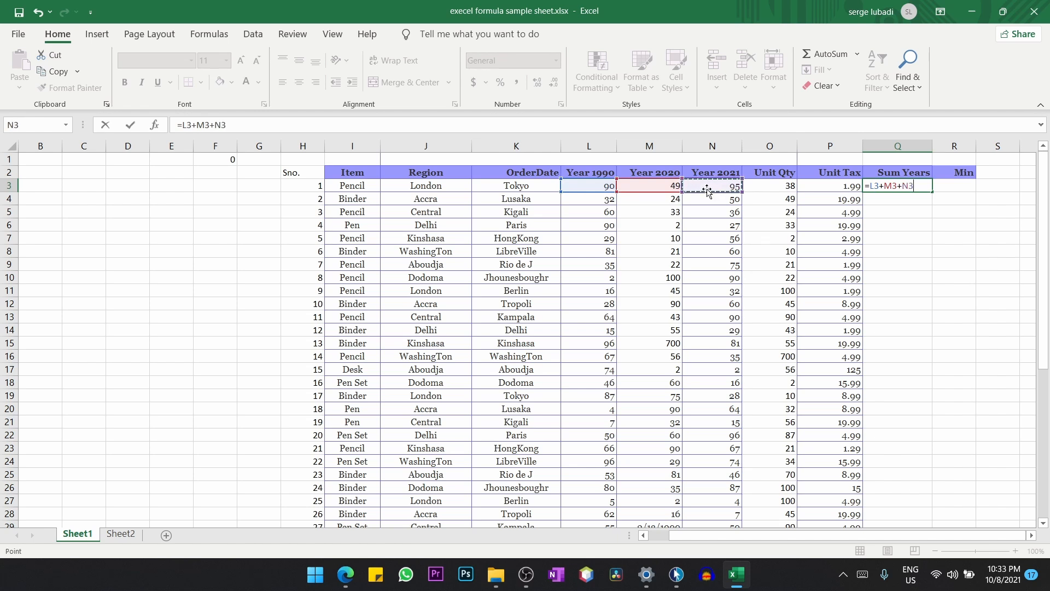
key("Return")
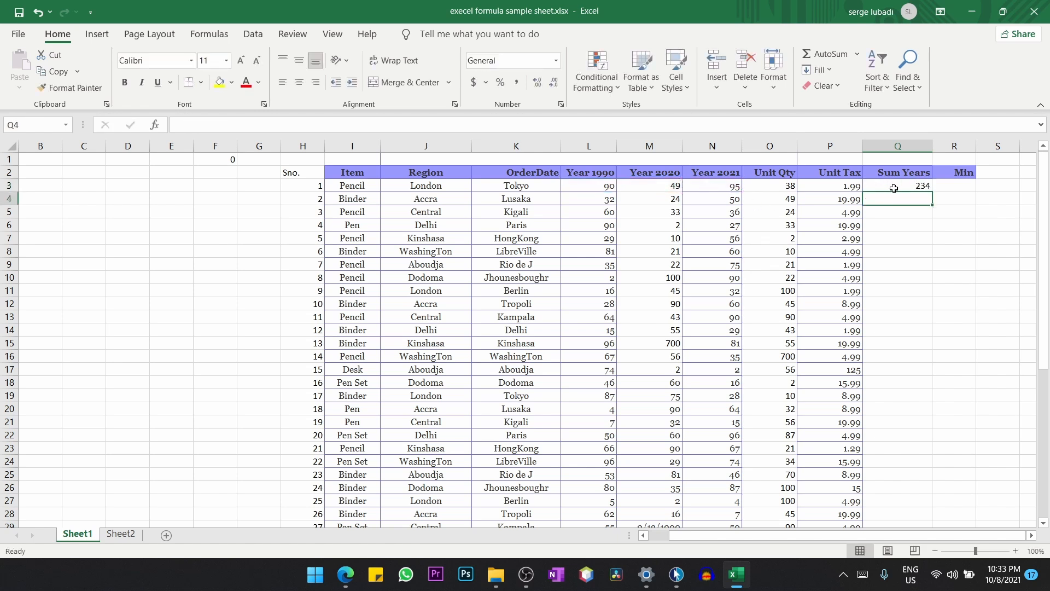
left_click(894, 189)
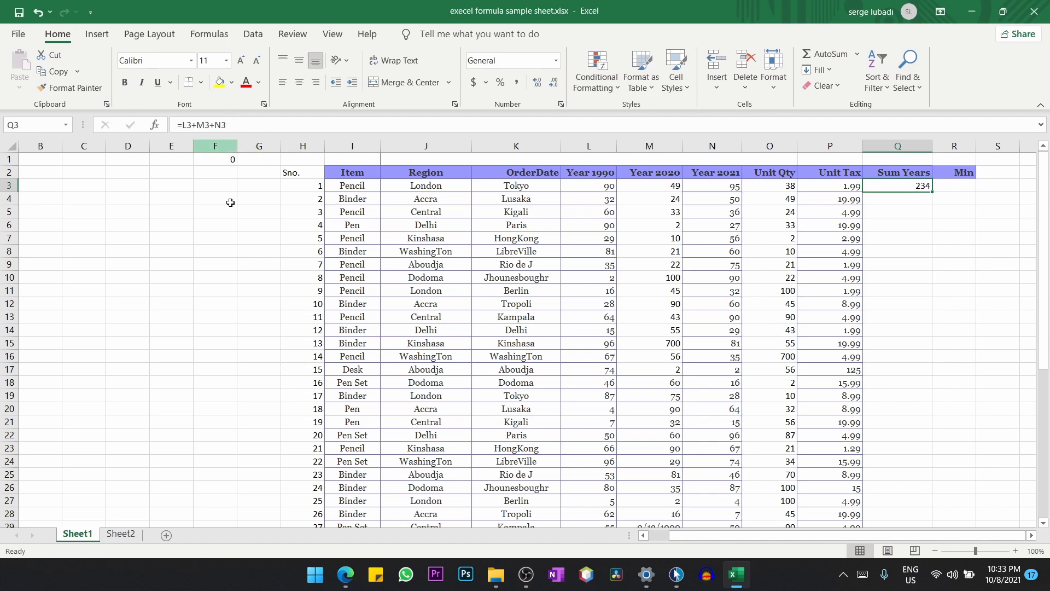
On Sheet2, enter the formula =8-7 in the Substract row's result1 cell, E3
left_click(121, 534)
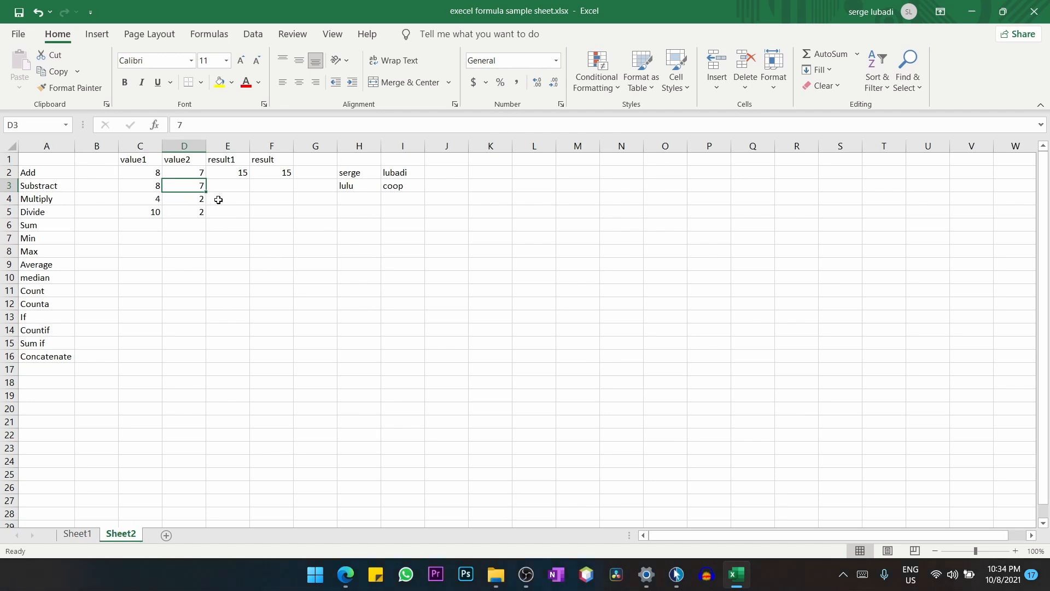
left_click(239, 186)
type("=")
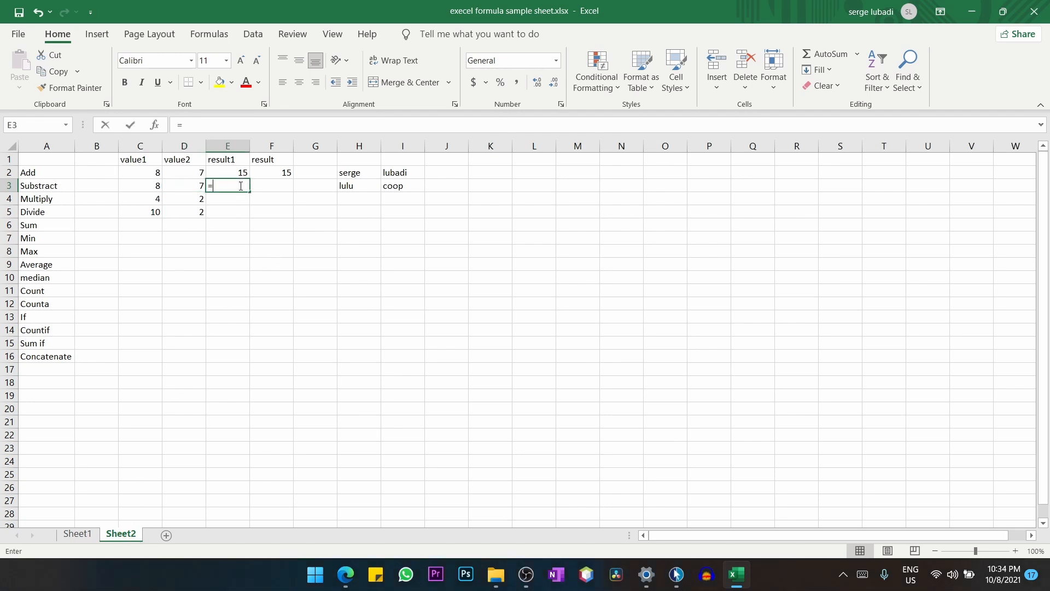
type("8")
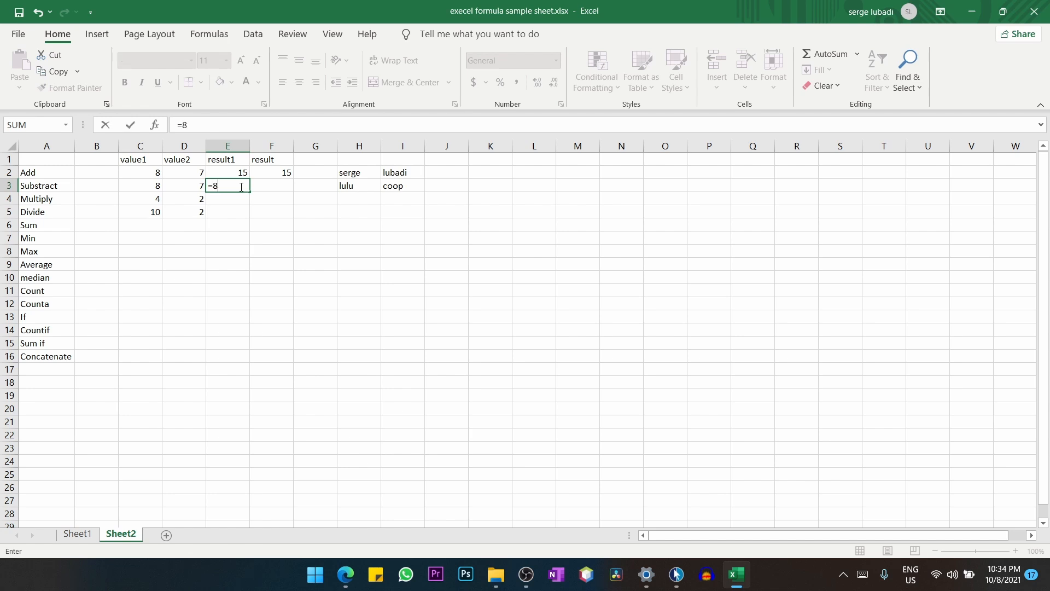
type("-7")
key("Return")
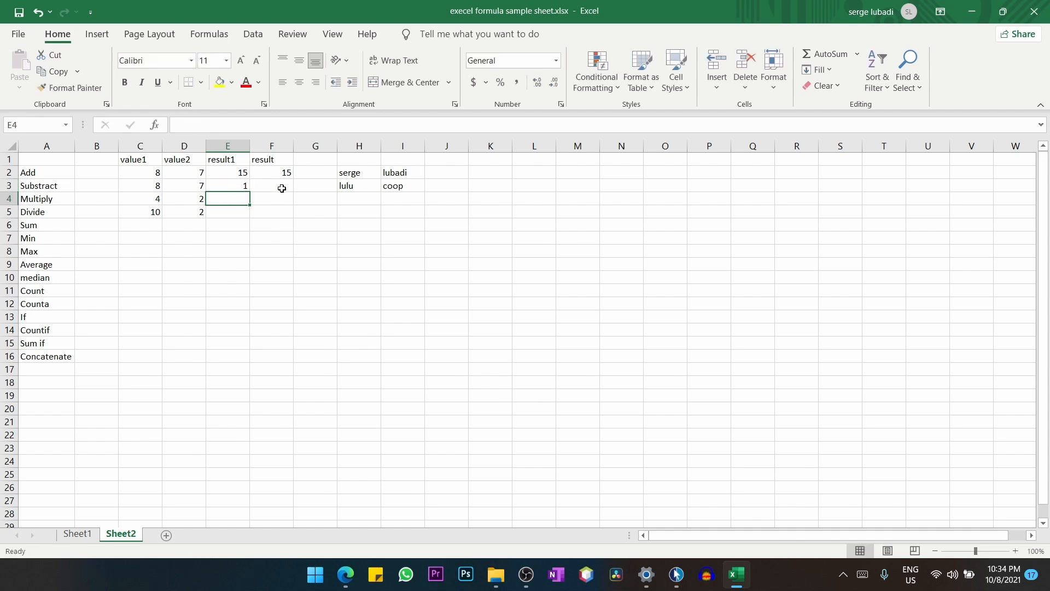
Subtract the Substract row's value2 from its value1 by cell reference with =C3-D3 in F3
left_click(281, 188)
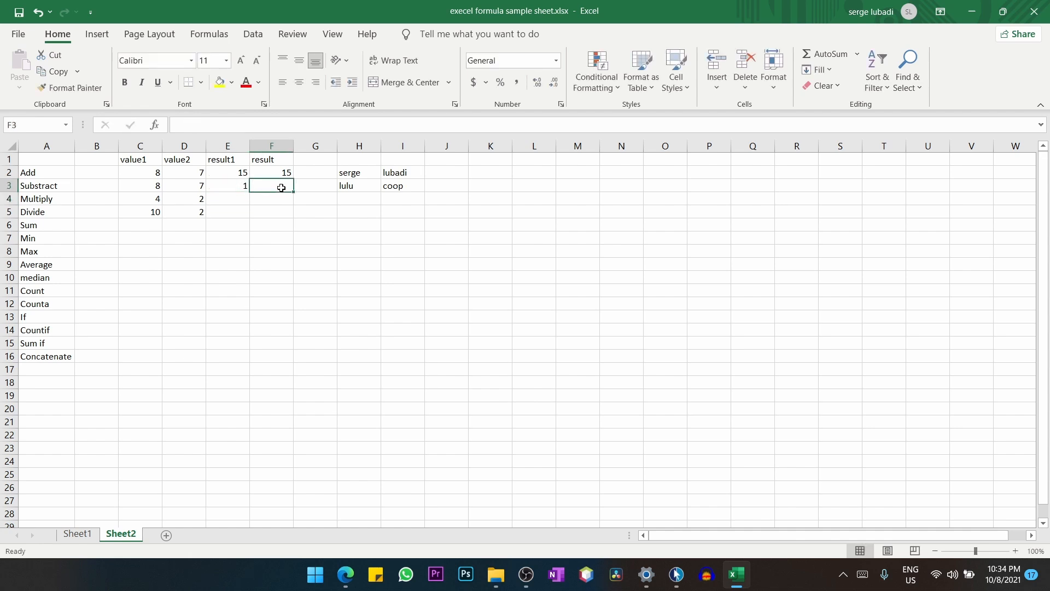
type("=")
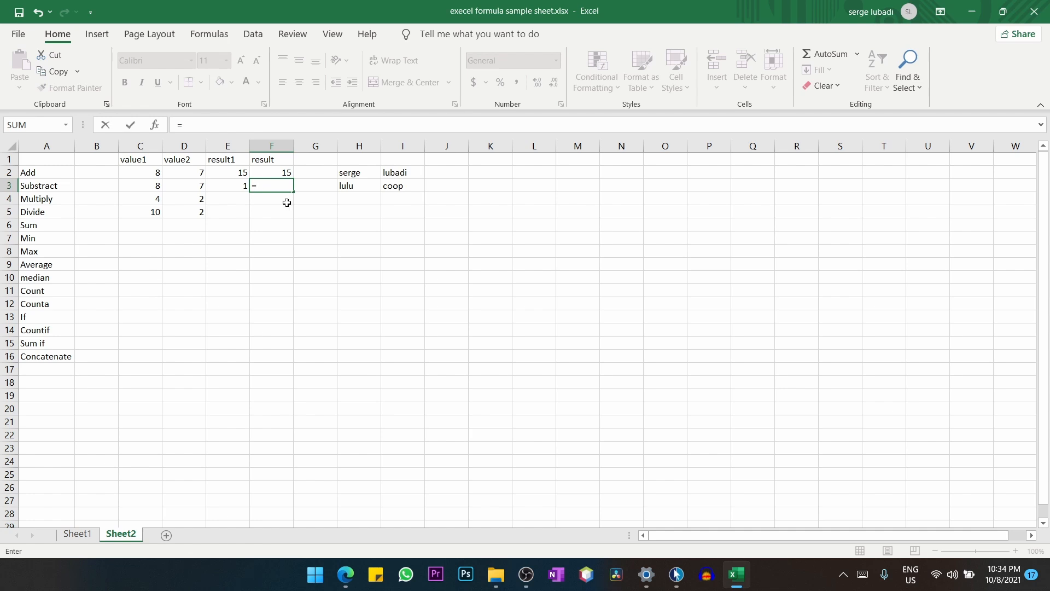
left_click(157, 189)
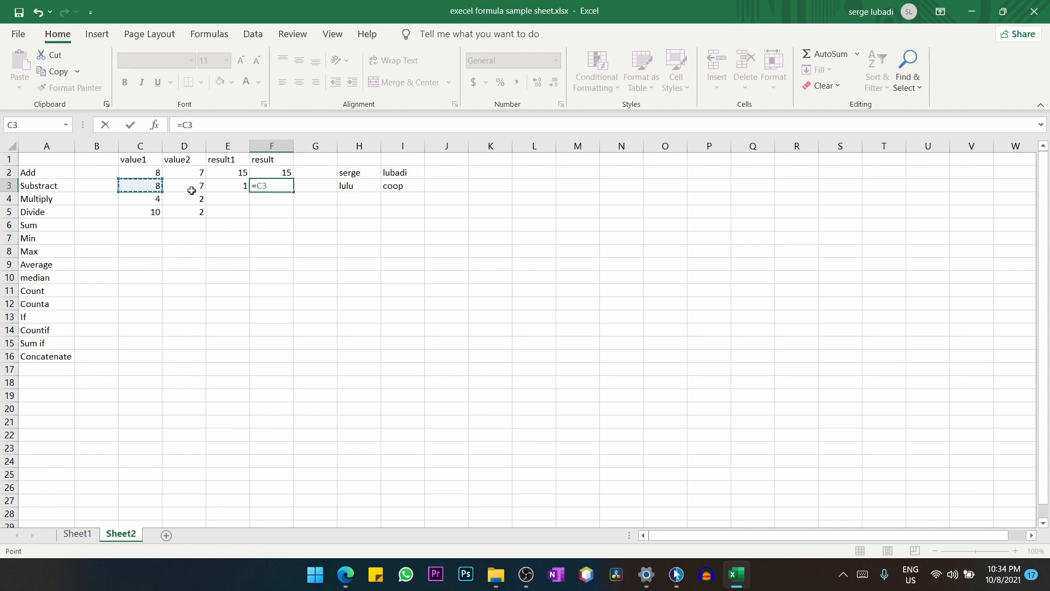
type("-")
left_click(198, 189)
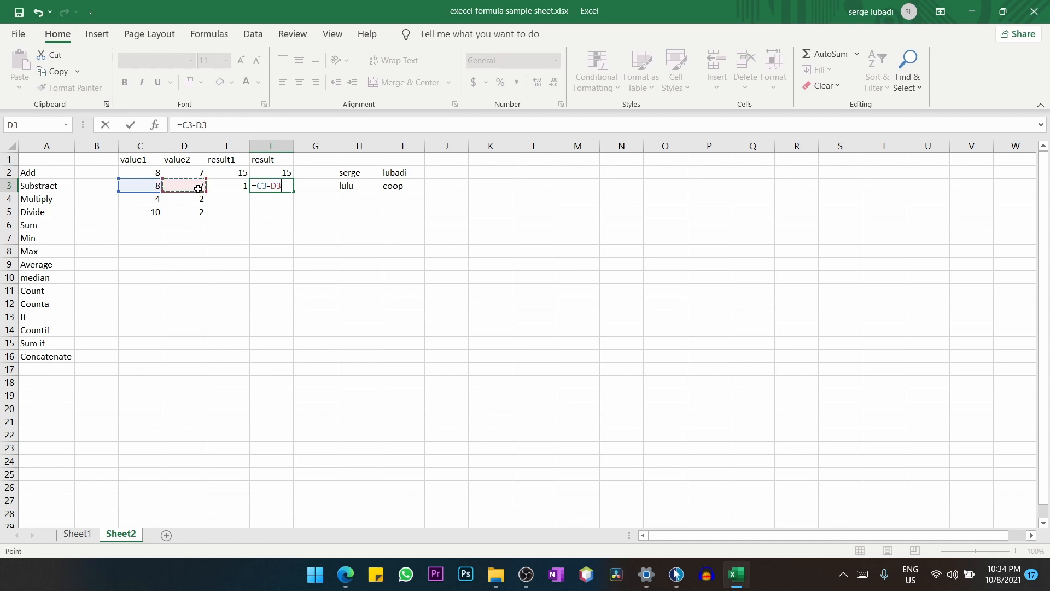
key("Return")
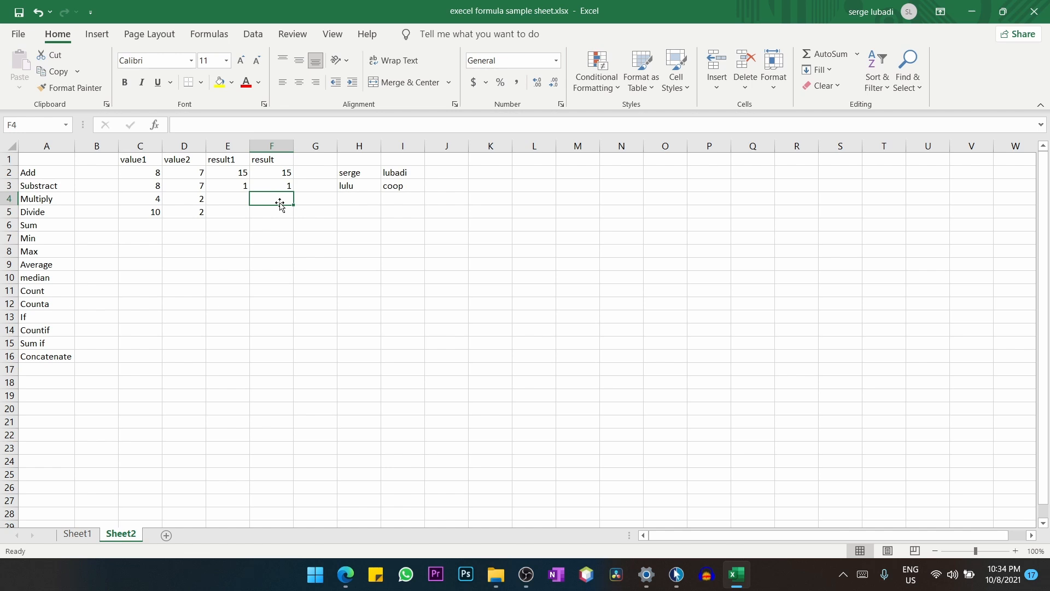
Multiply the Multiply row's value1 by its value2 with the cell-reference formula =C4*D4 in F4
type("=")
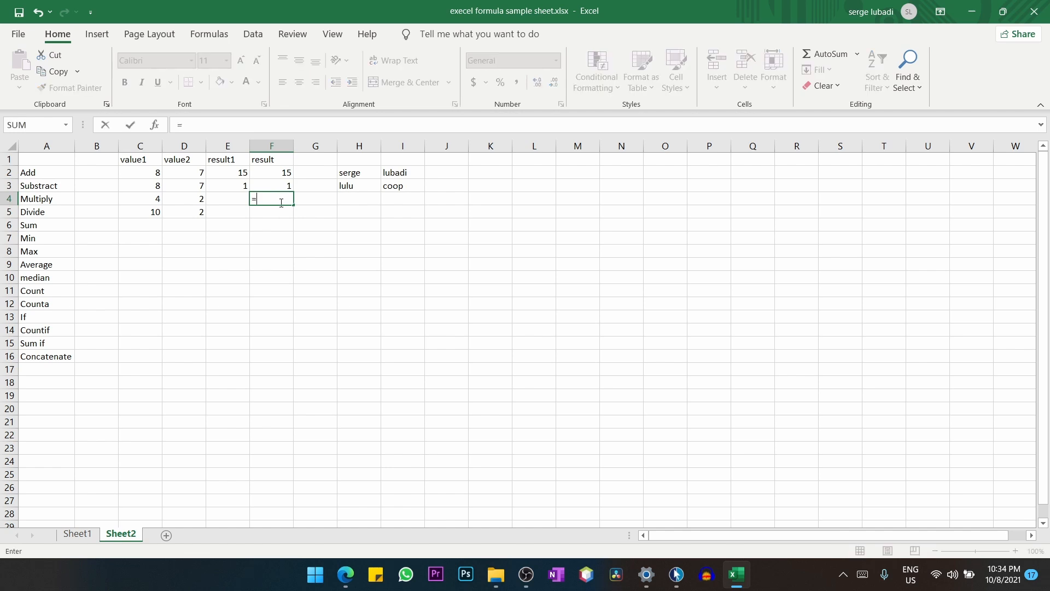
left_click(155, 198)
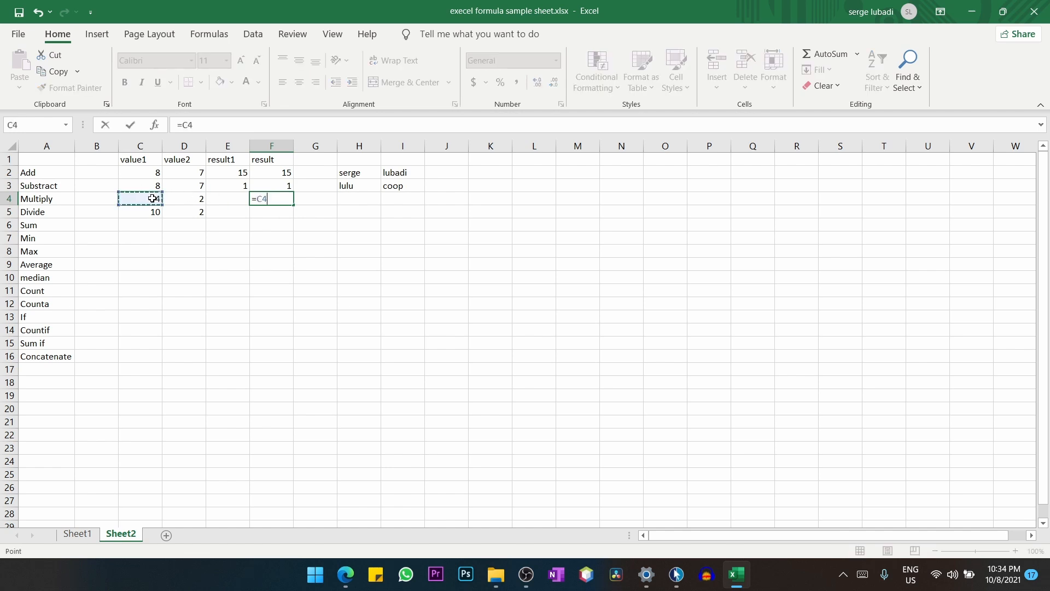
type("*")
left_click(194, 199)
key("Return")
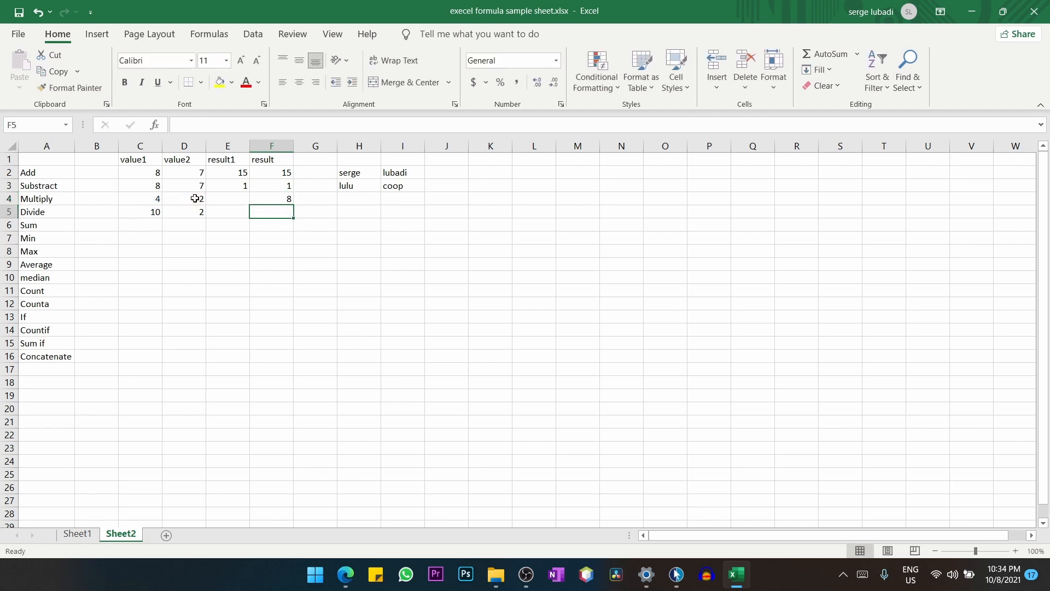
Divide the Divide row's value1 by its value2 with the cell-reference formula =C5/D5 in F5
left_click(151, 212)
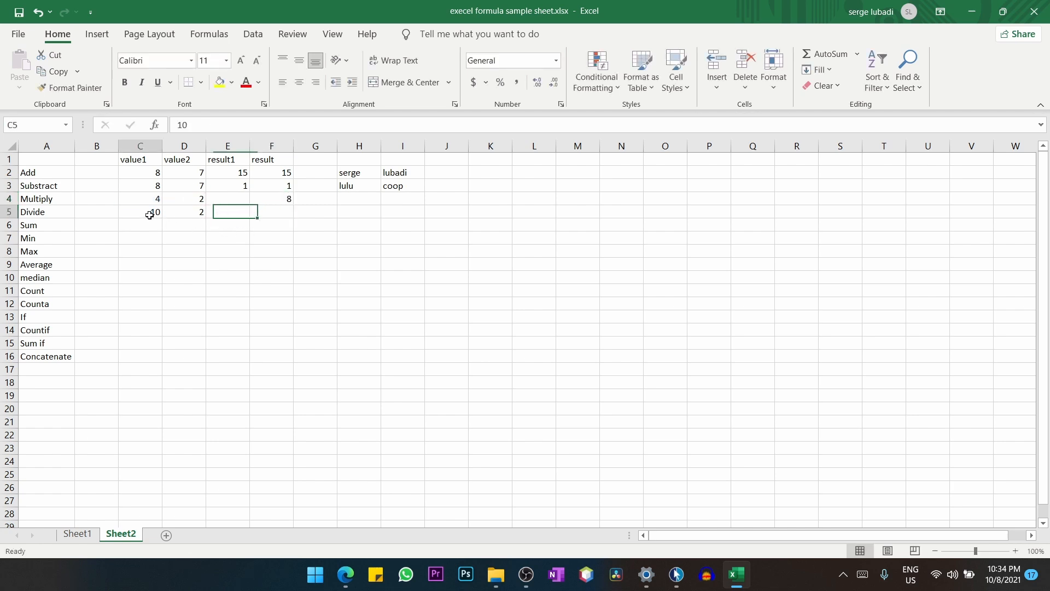
left_click(273, 213)
type("=")
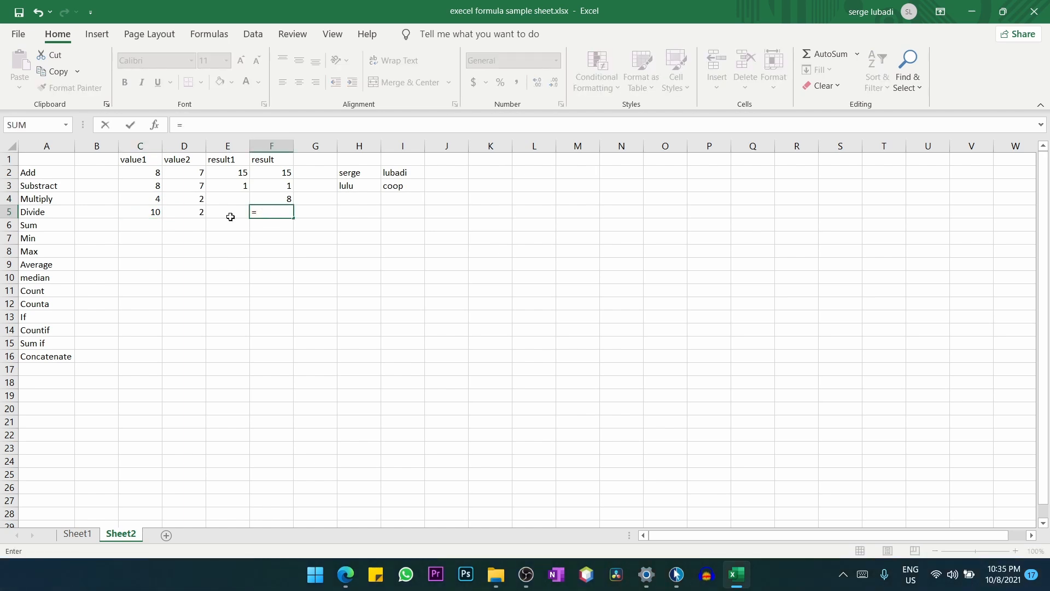
left_click(149, 213)
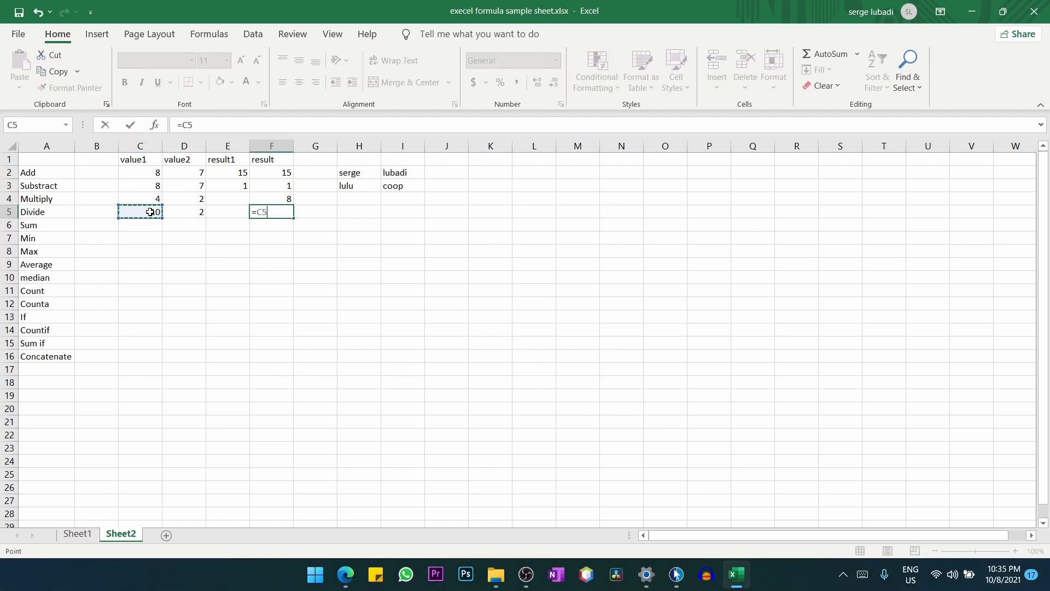
type("?")
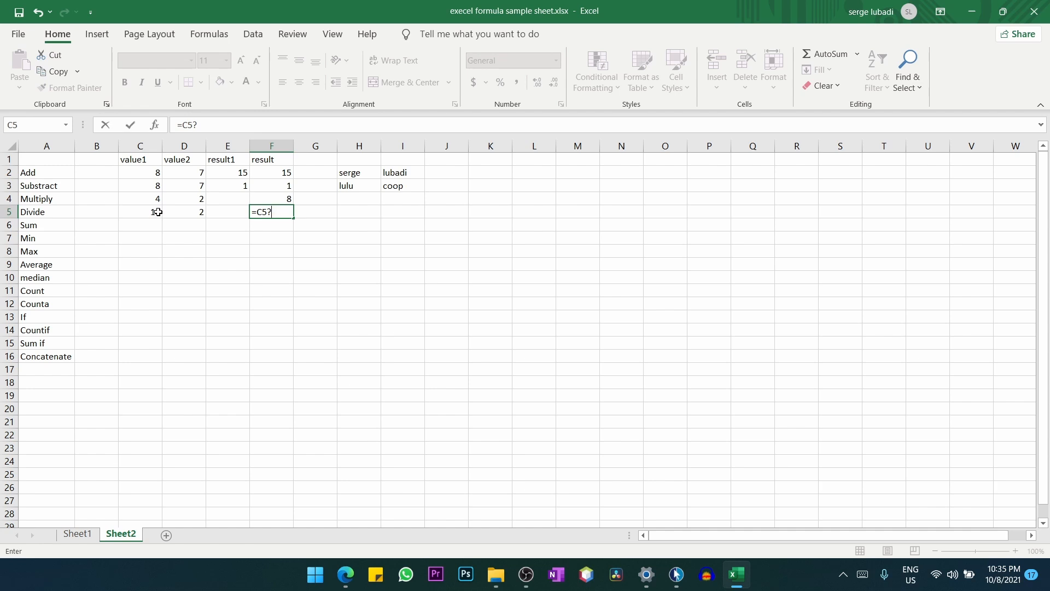
key("BackSpace")
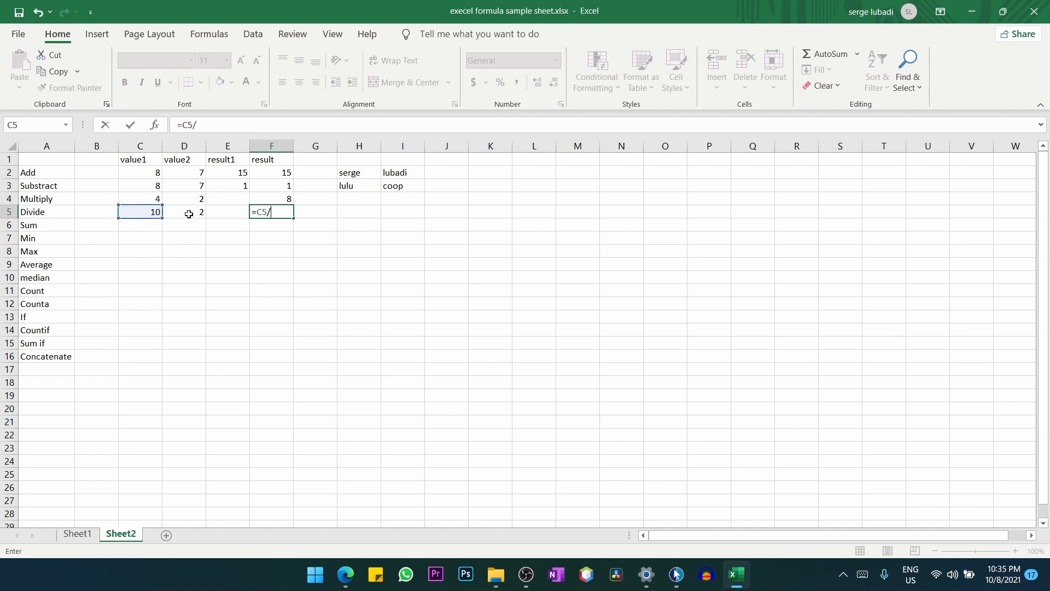
left_click(189, 215)
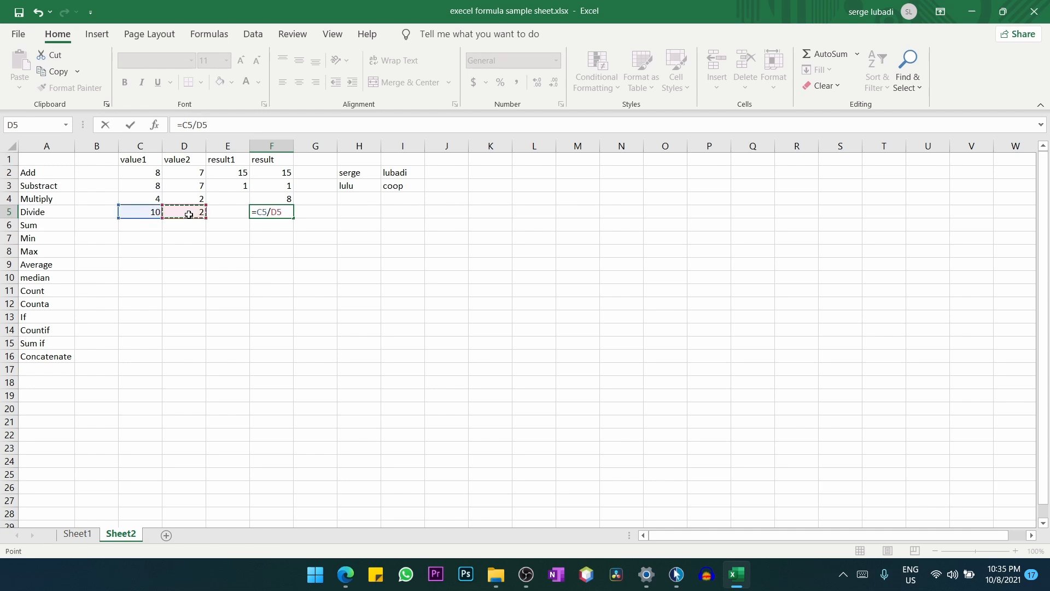
key("Return")
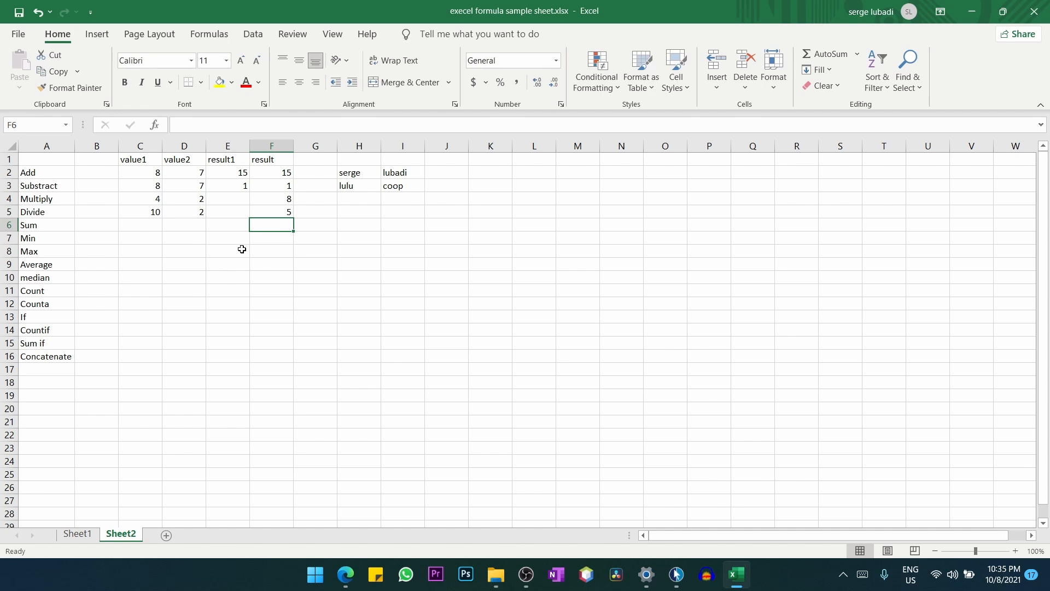
Add the value1 and value2 cells of the Add and Substract rows with =SUM(C2,D2,D3,C3) in C6, and review the formula
left_click(133, 229)
type("=")
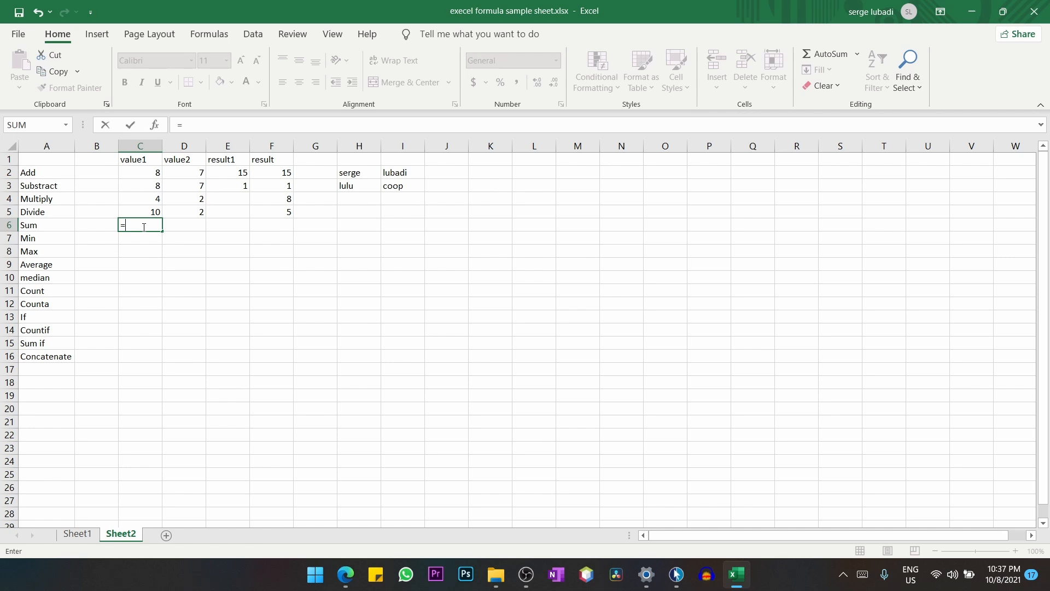
type("sum")
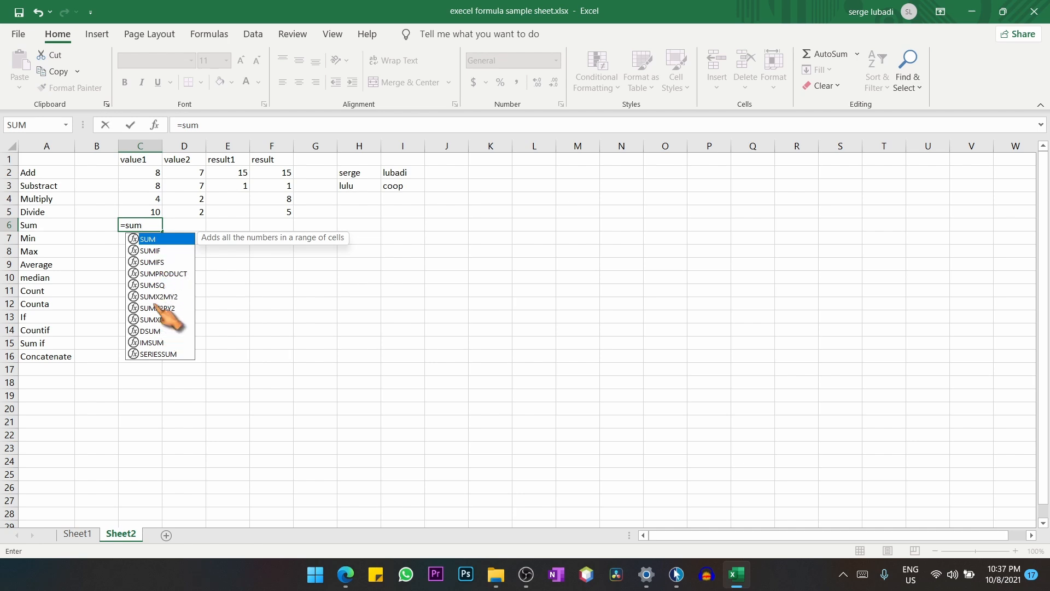
double_click(153, 241)
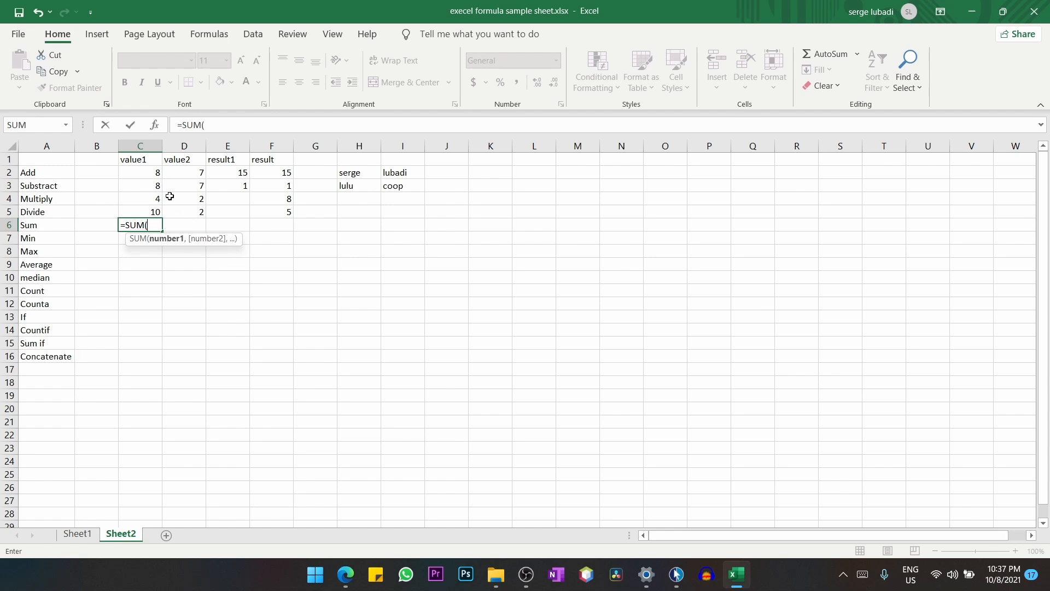
left_click(146, 174)
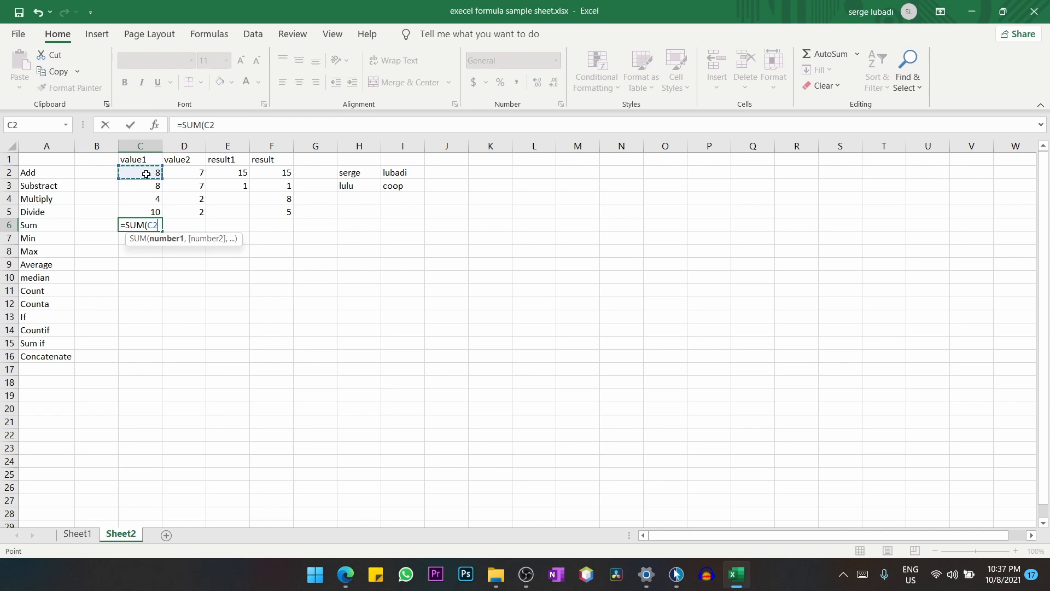
type(",")
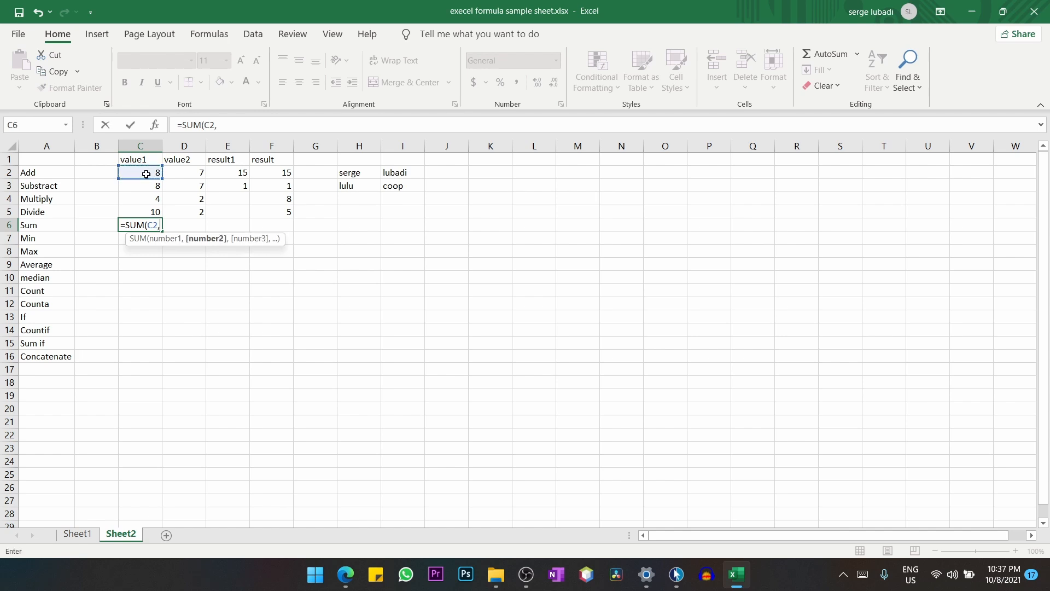
left_click(184, 173)
type(",")
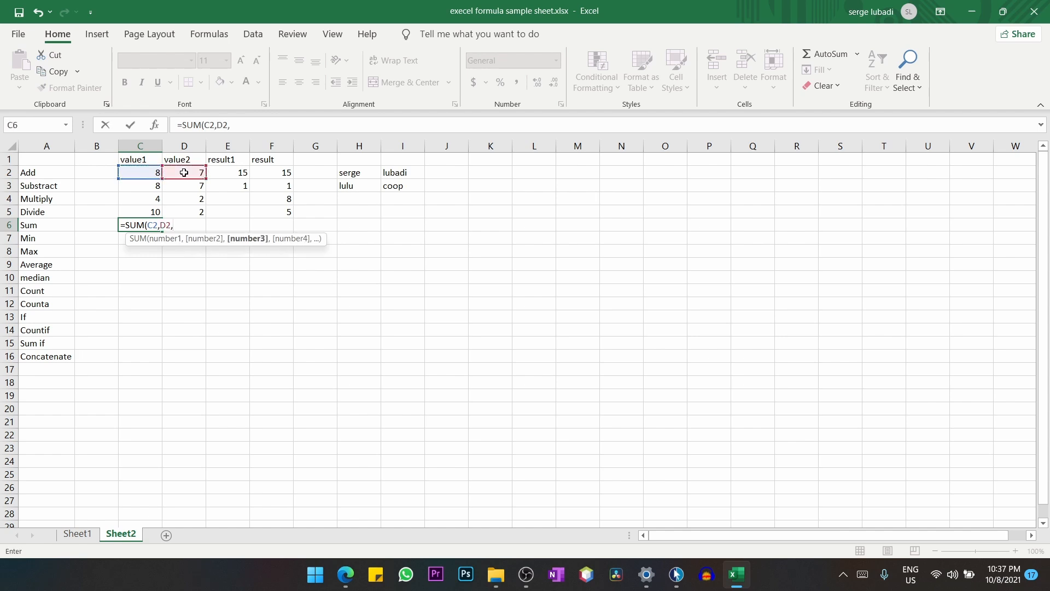
left_click(186, 187)
type(",")
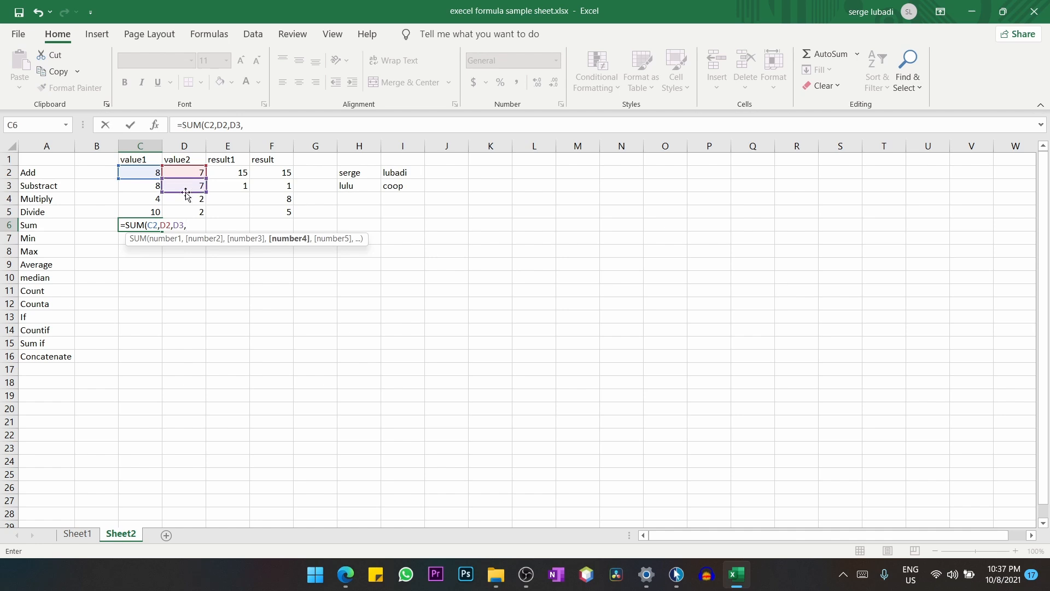
left_click(151, 188)
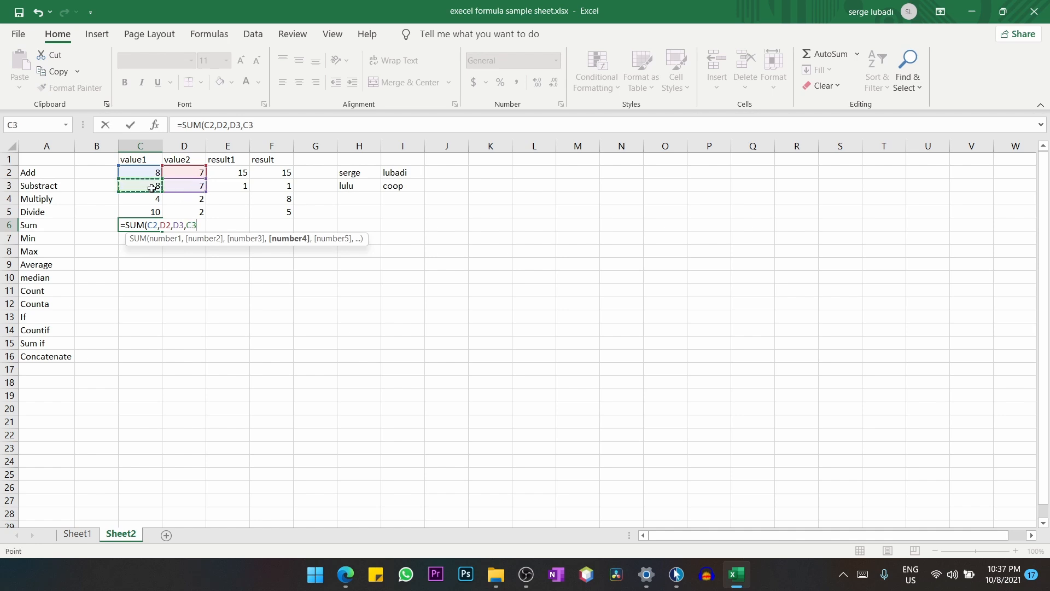
type(")")
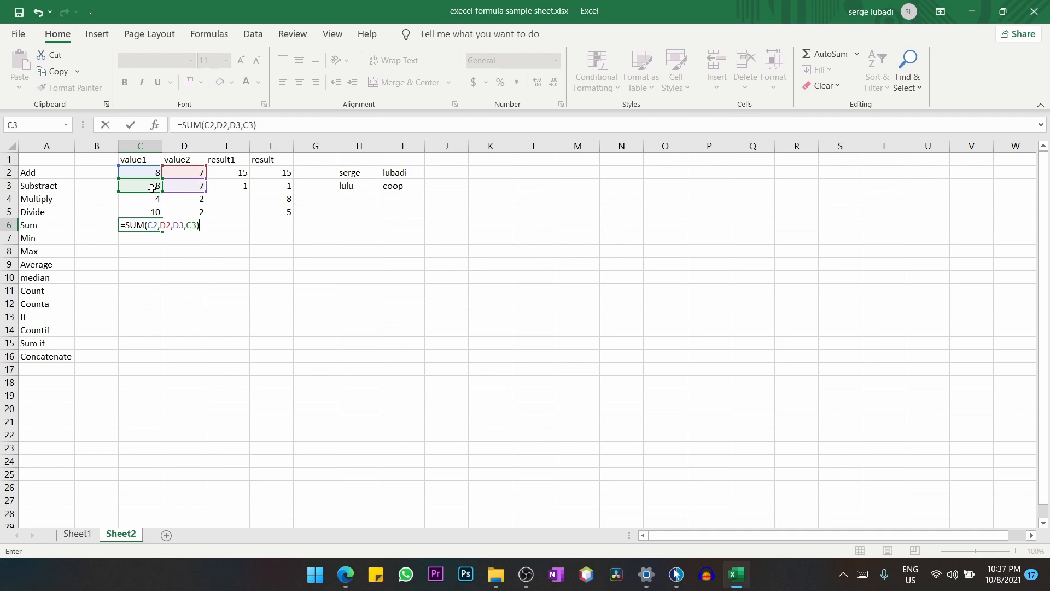
key("Return")
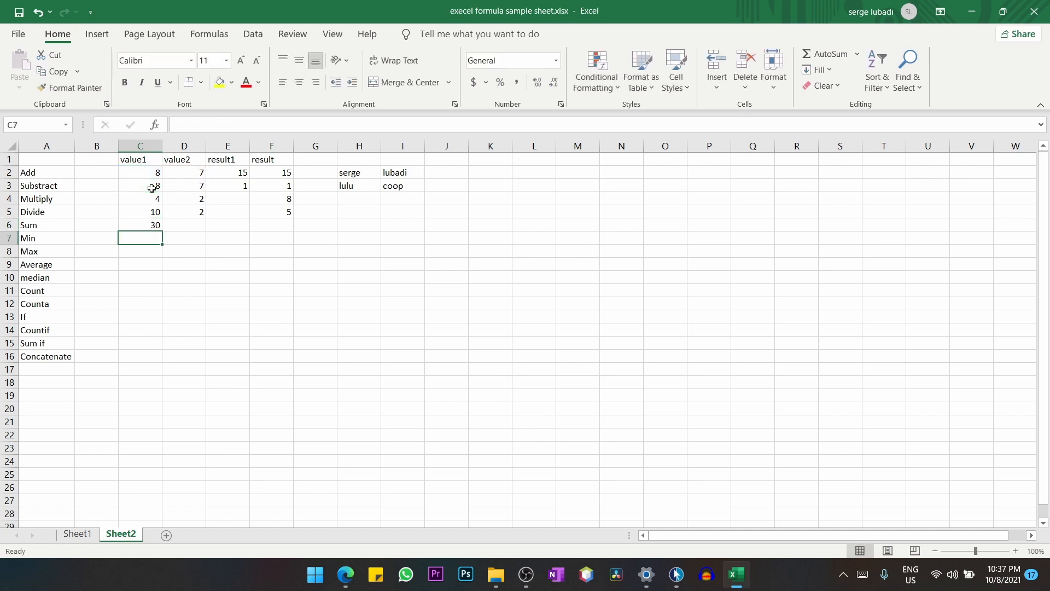
left_click(145, 227)
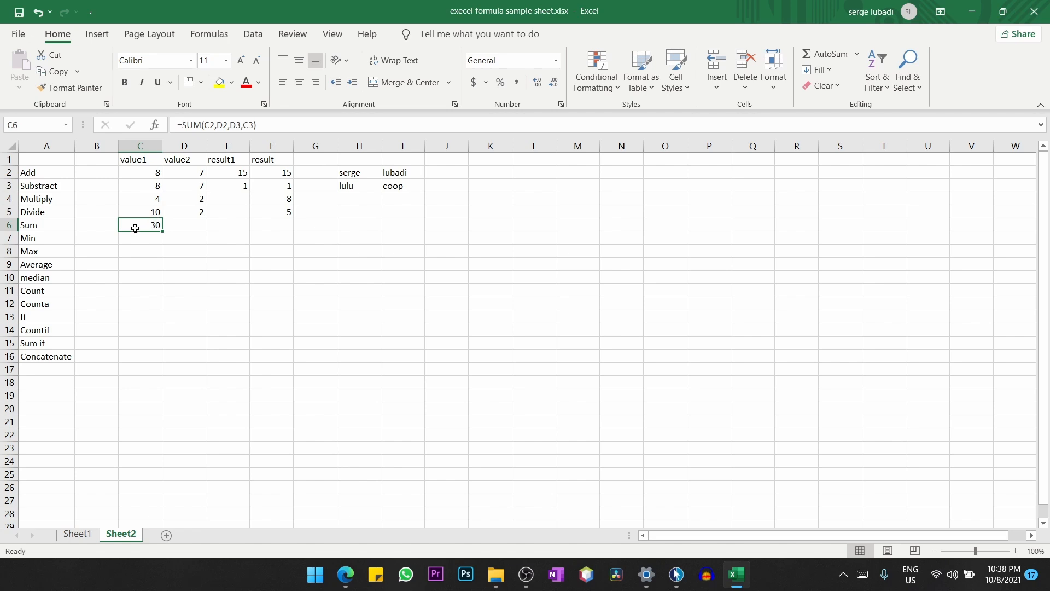
On Sheet1, total the Year 1990 column with =SUM(L3:L45) in L47, in the GRAND Total row, and review the formula
left_click(95, 533)
scroll(484, 383, "up", 10)
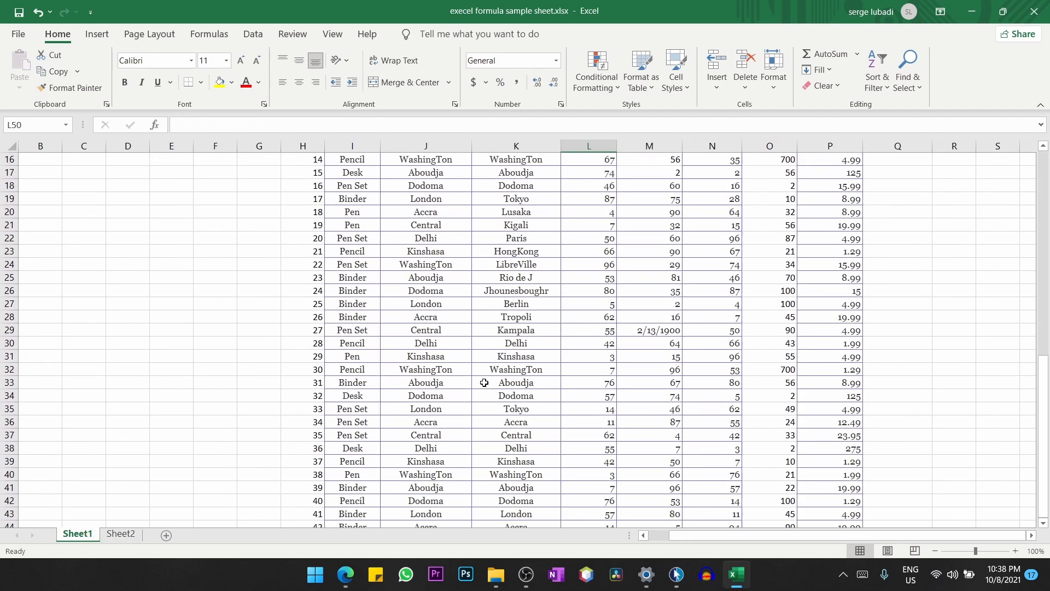
scroll(484, 382, "up", 2)
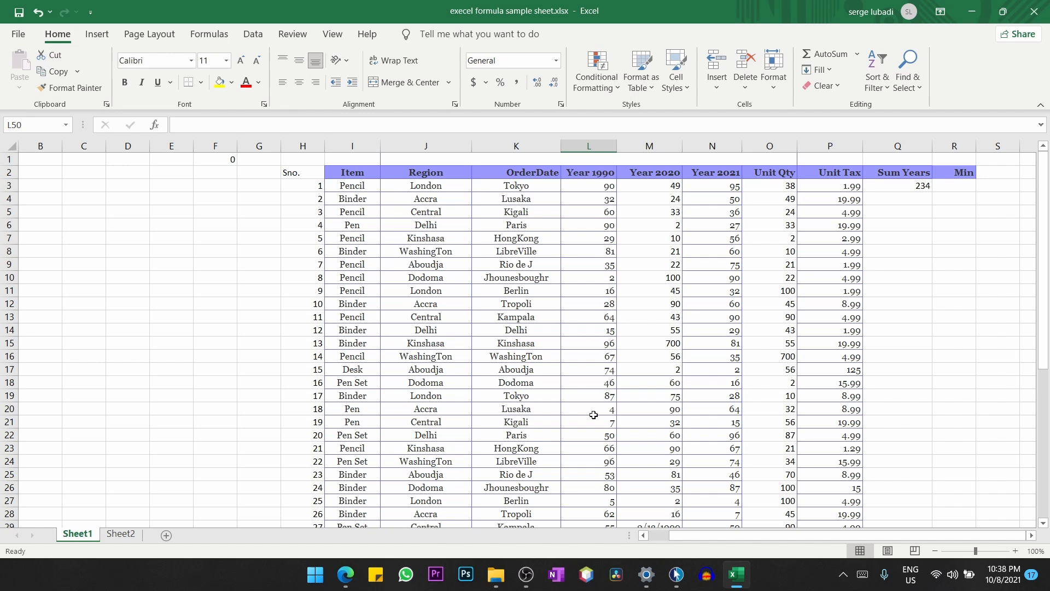
scroll(594, 415, "down", 1)
scroll(593, 415, "down", 8)
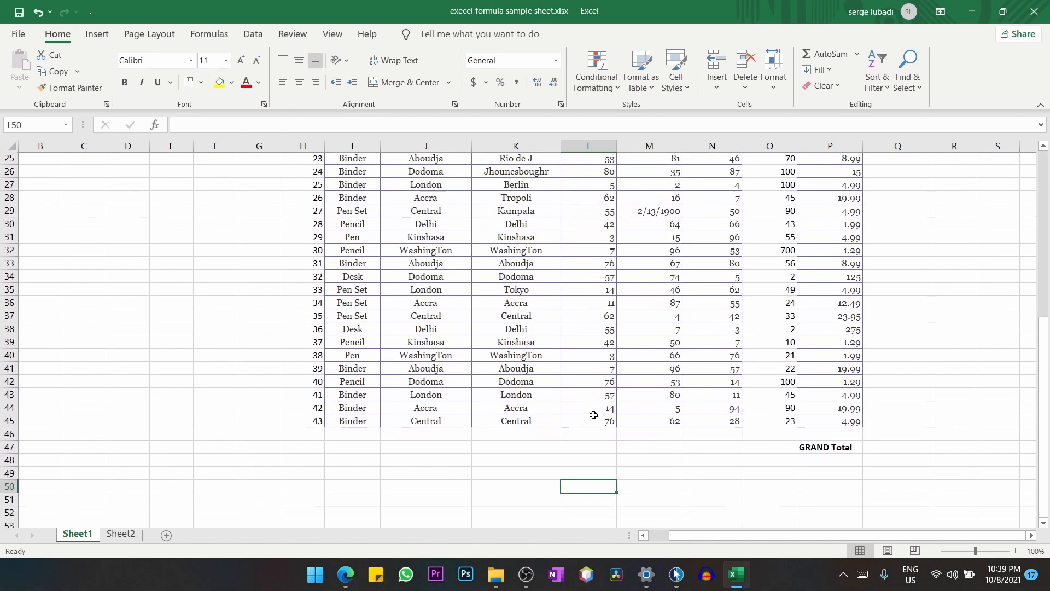
left_click(587, 447)
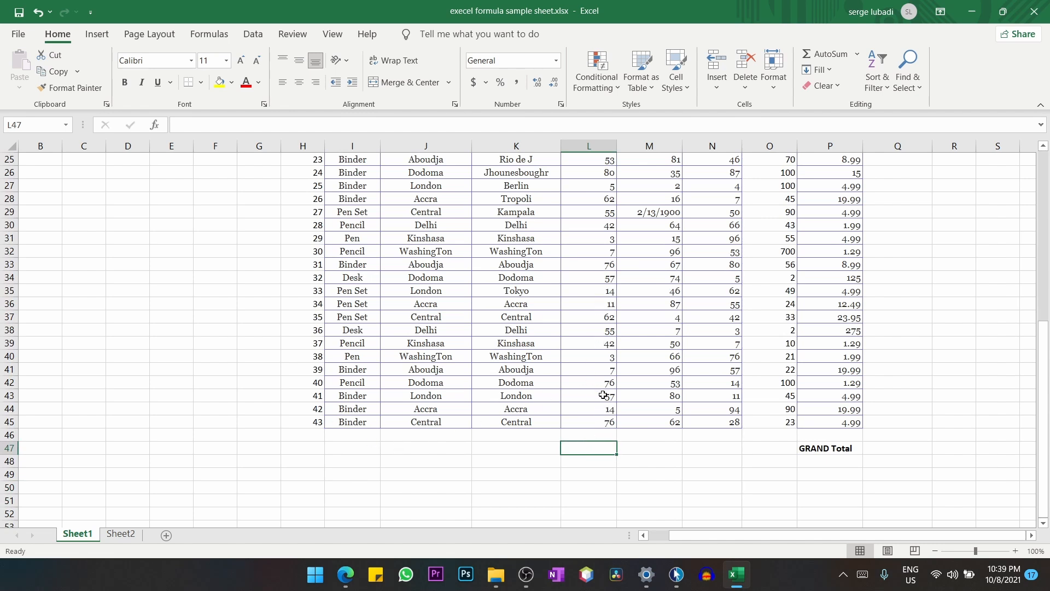
type("=")
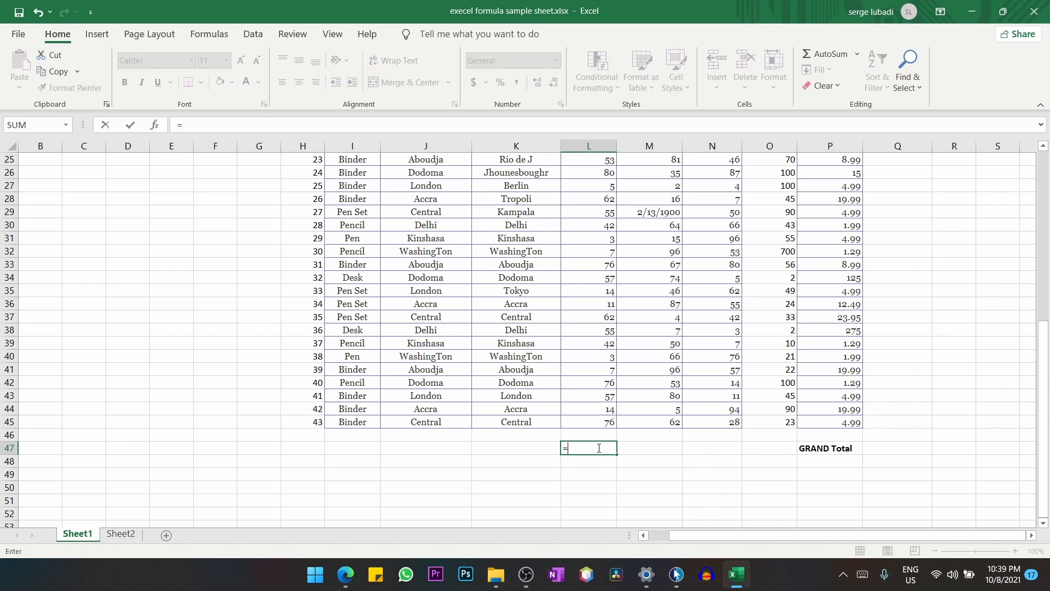
type("sum")
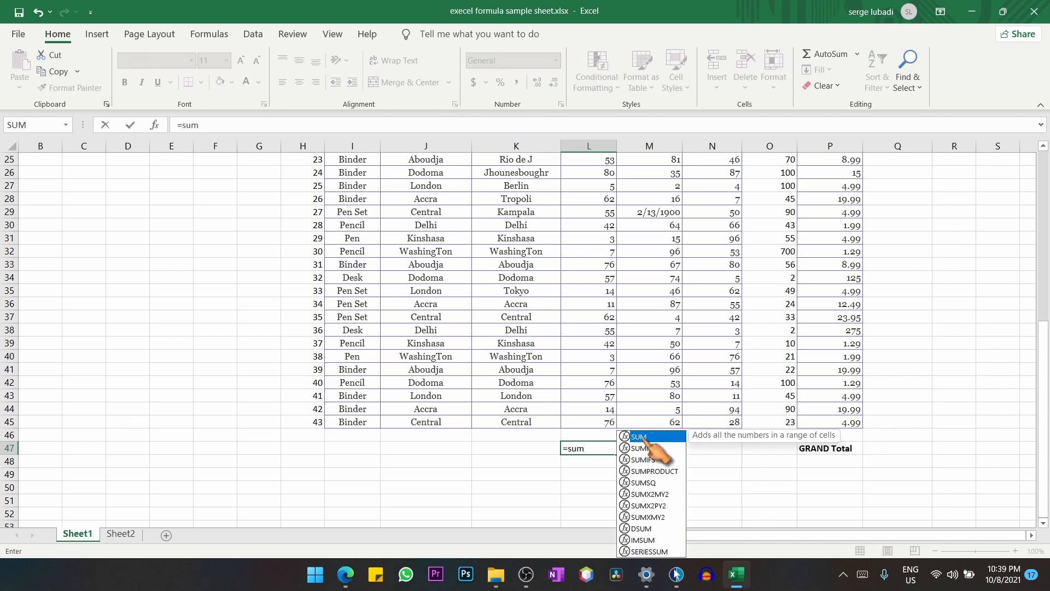
double_click(647, 438)
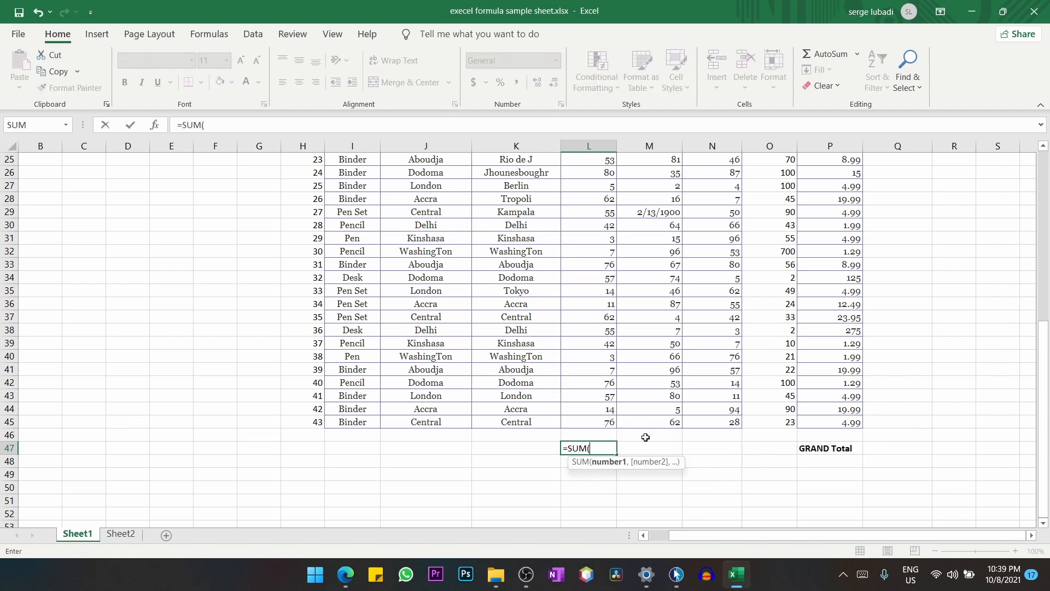
scroll(586, 330, "up", 8)
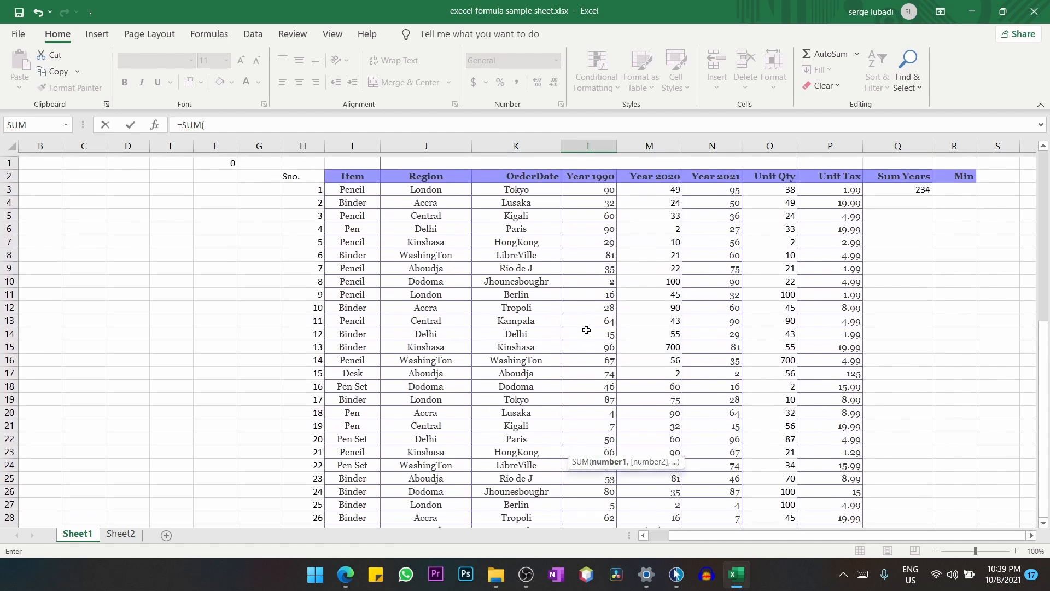
left_click(592, 189)
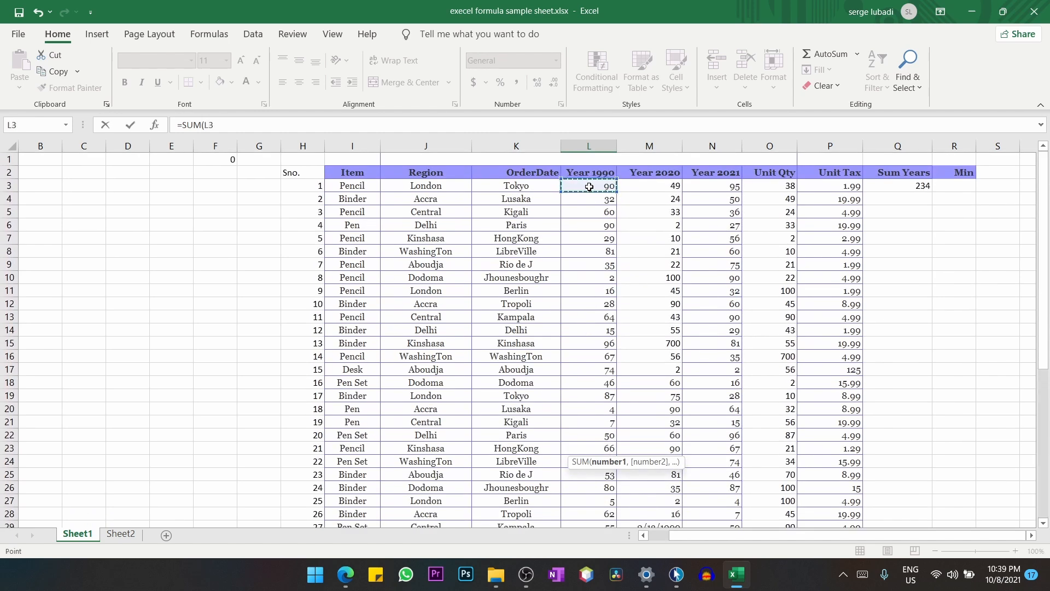
left_click_drag(589, 187, 601, 475)
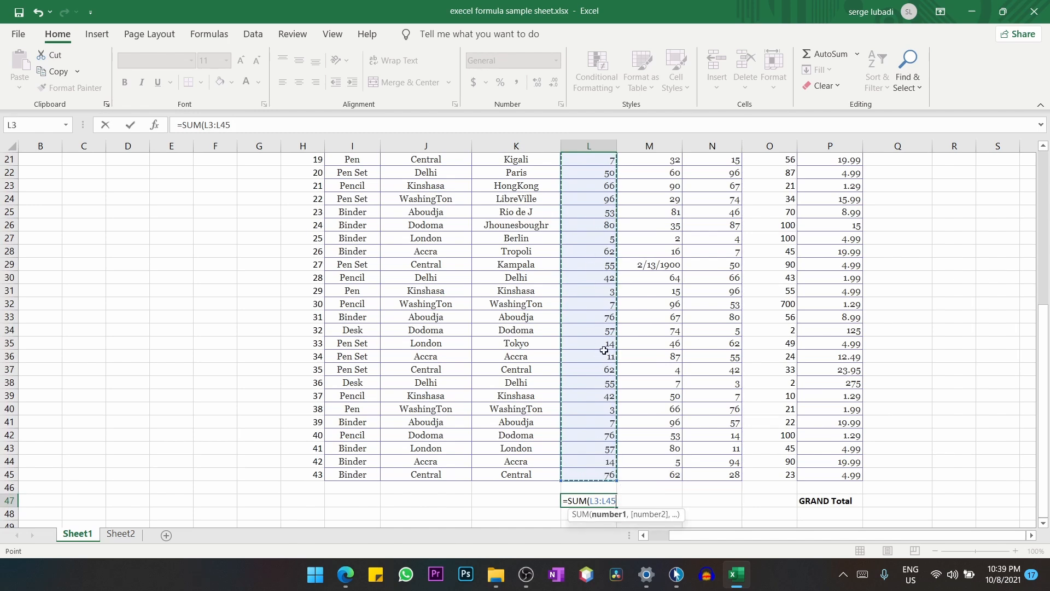
scroll(604, 353, "down", 2)
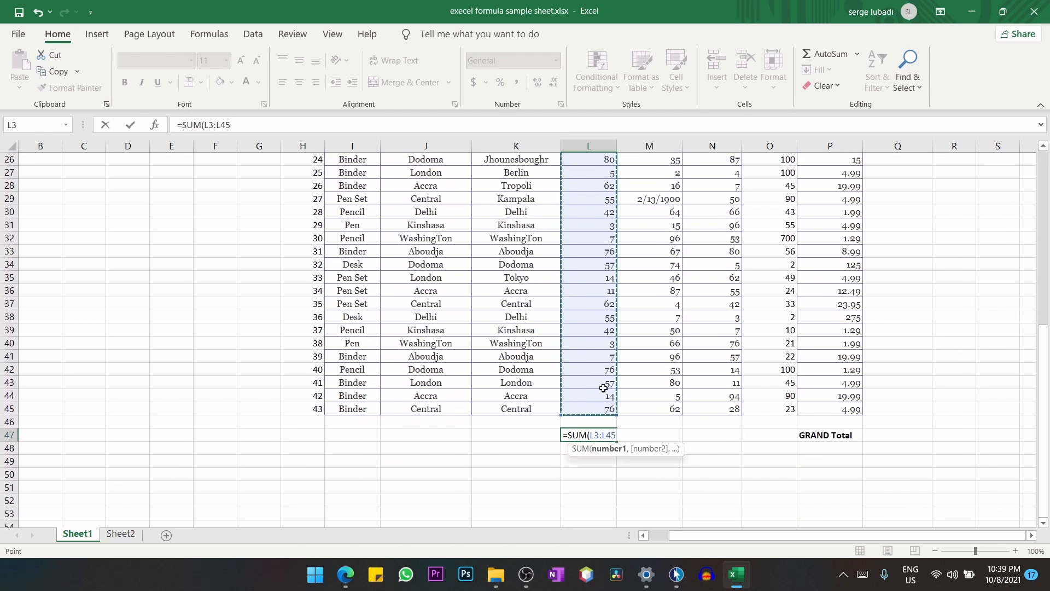
type(")")
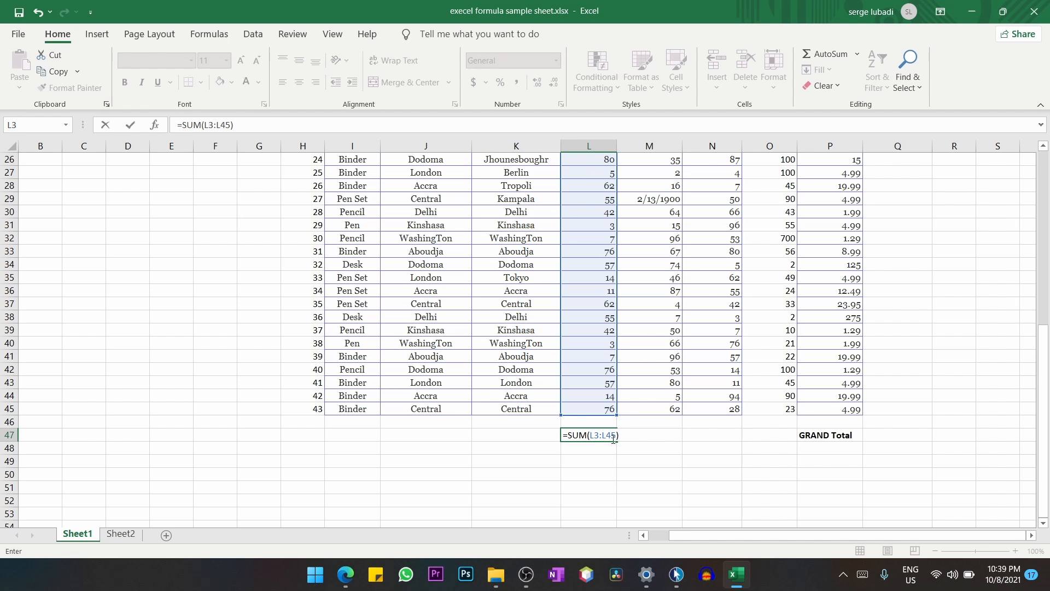
key("Return")
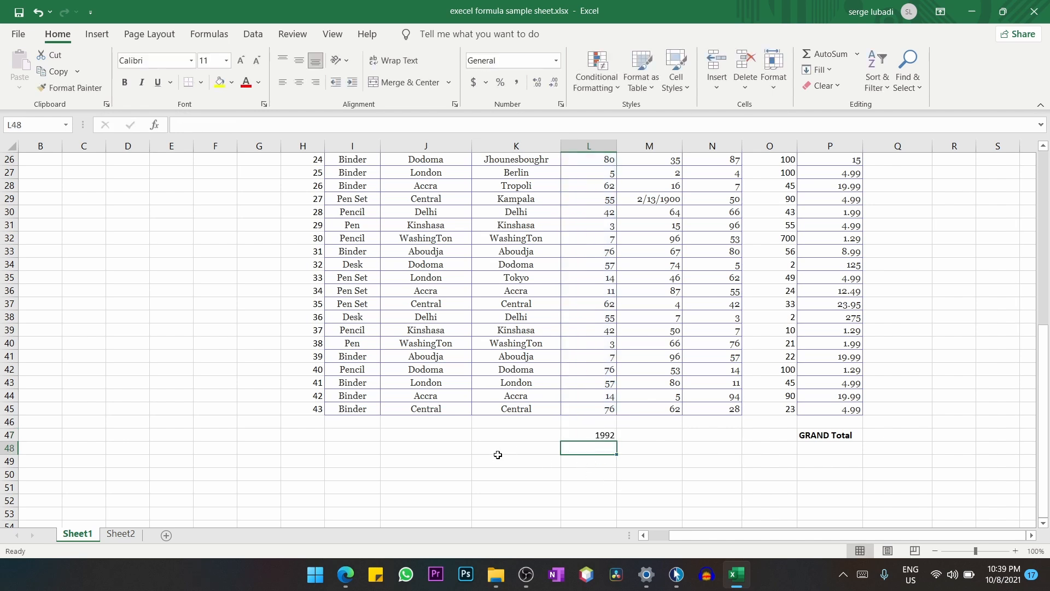
left_click(603, 435)
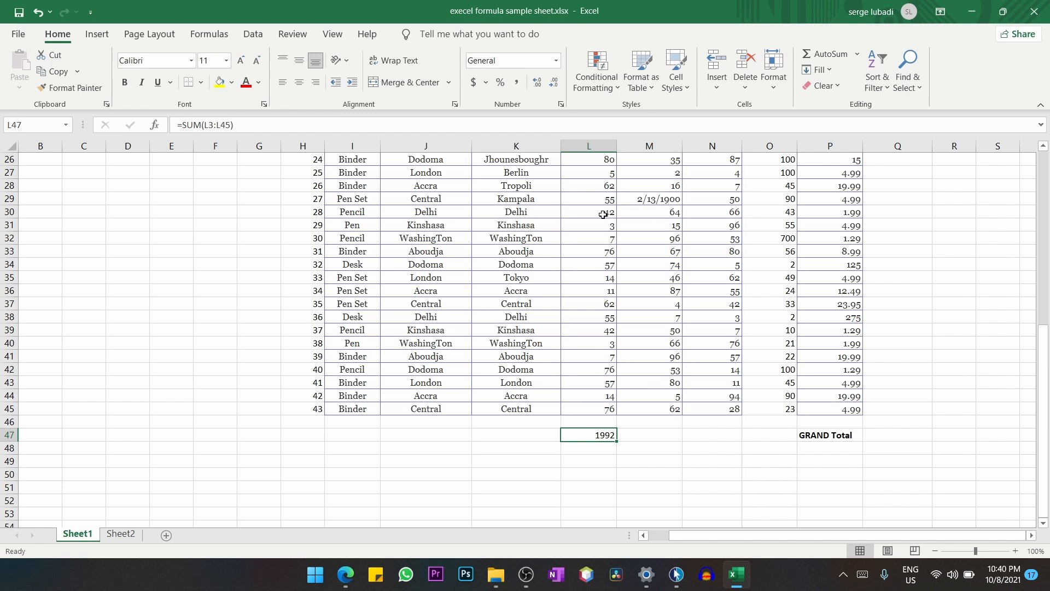
Total rows 31 to 45 of the Year 1990 column with =SUM(L31:L45) in L48, directly below the column's grand total
left_click(576, 451)
type("=")
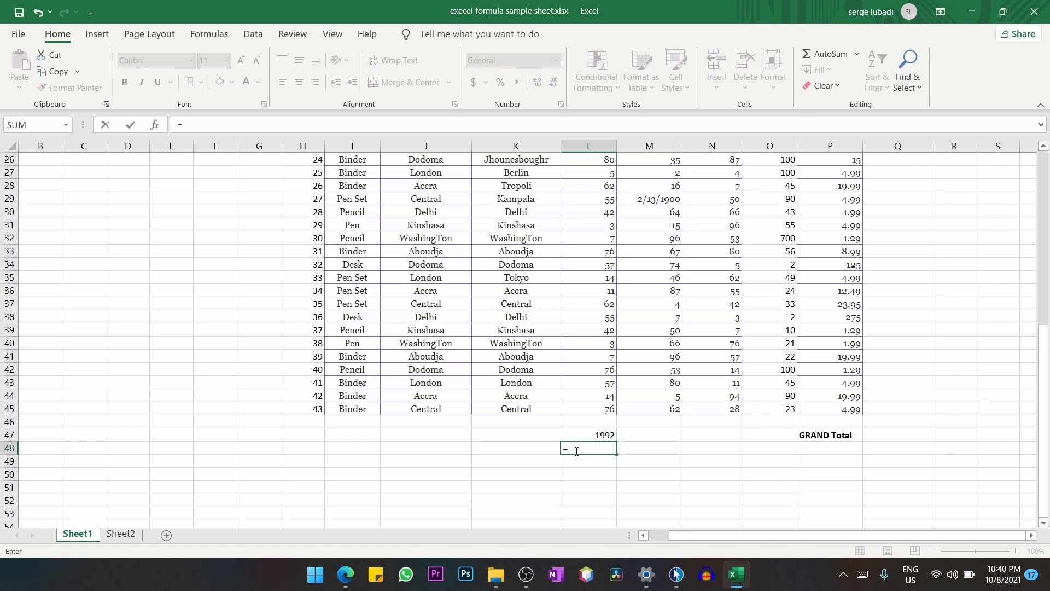
type("sum(")
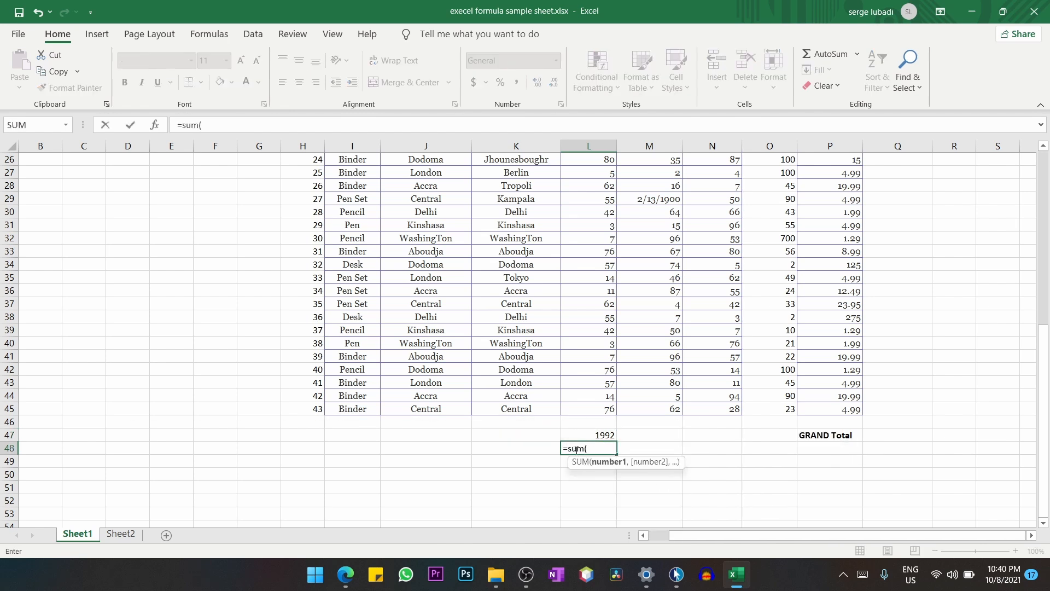
left_click(607, 215)
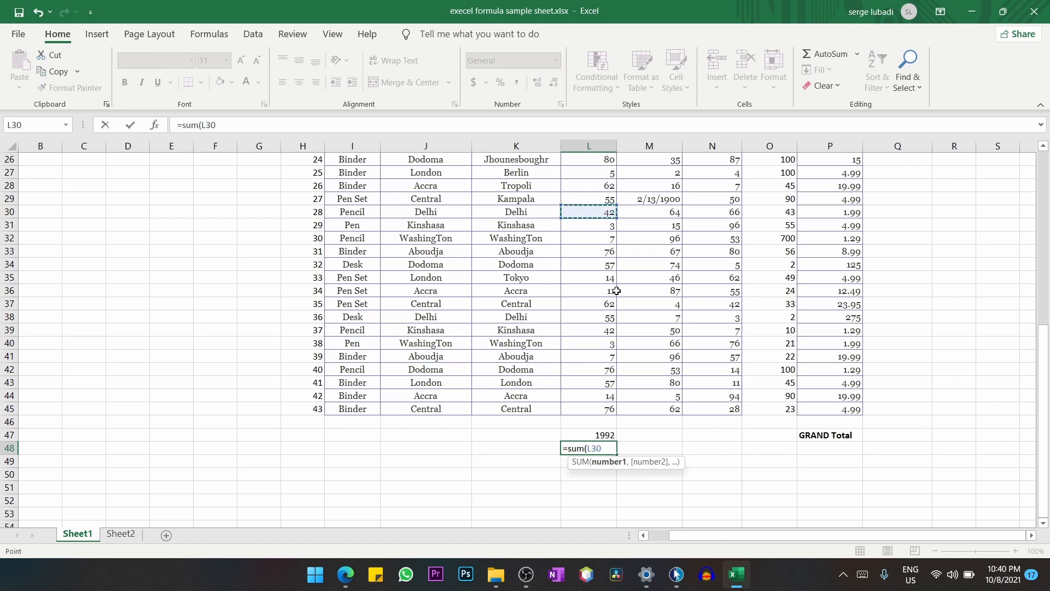
key("F8")
key("BackSpace")
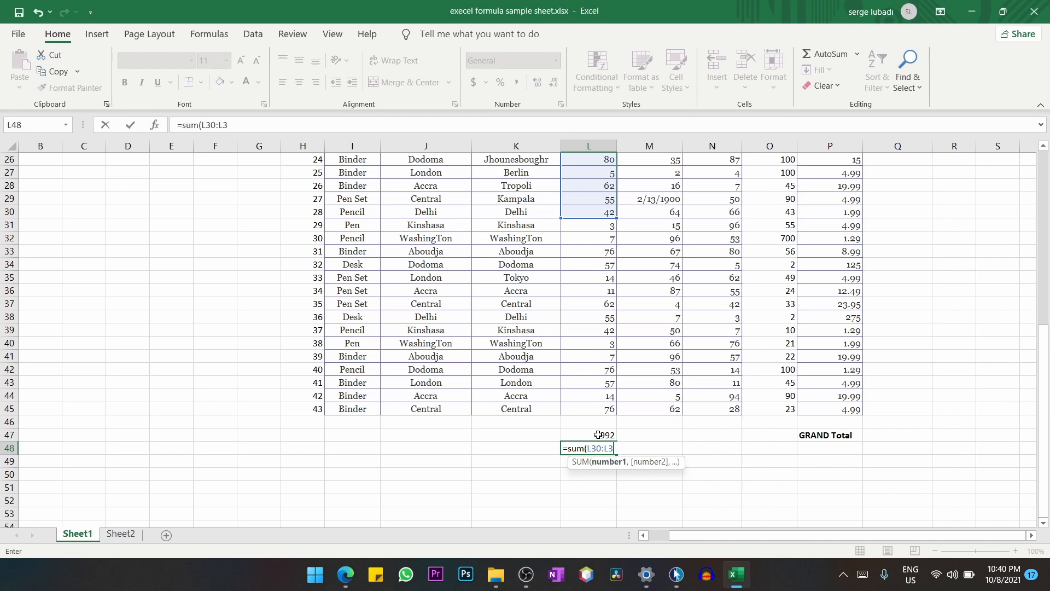
key("BackSpace")
key("BackSpace")
key("BackSpace")
key("BackSpace")
key("BackSpace")
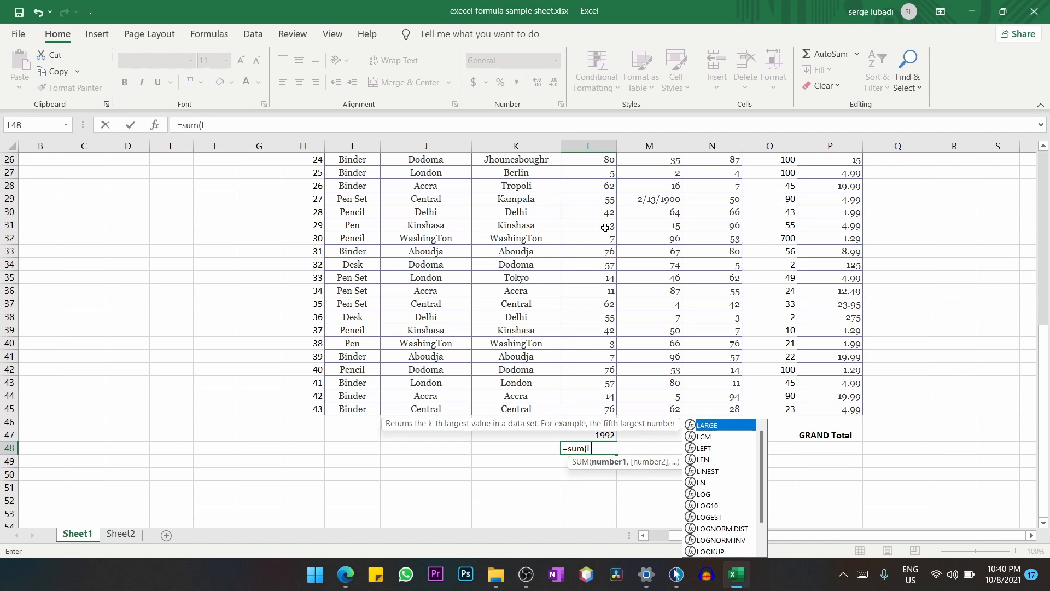
type("31:")
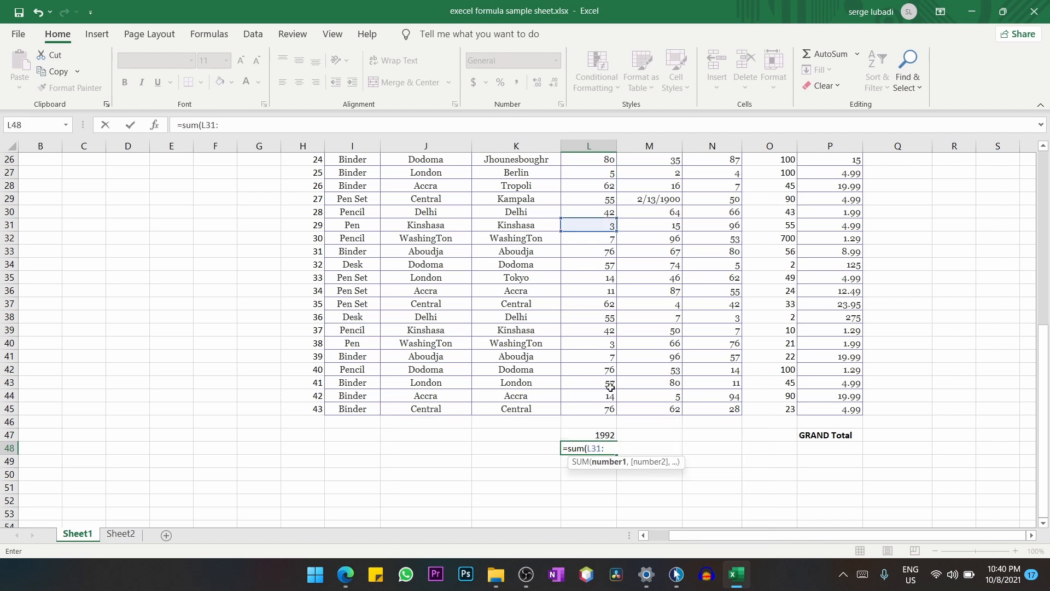
type("l45")
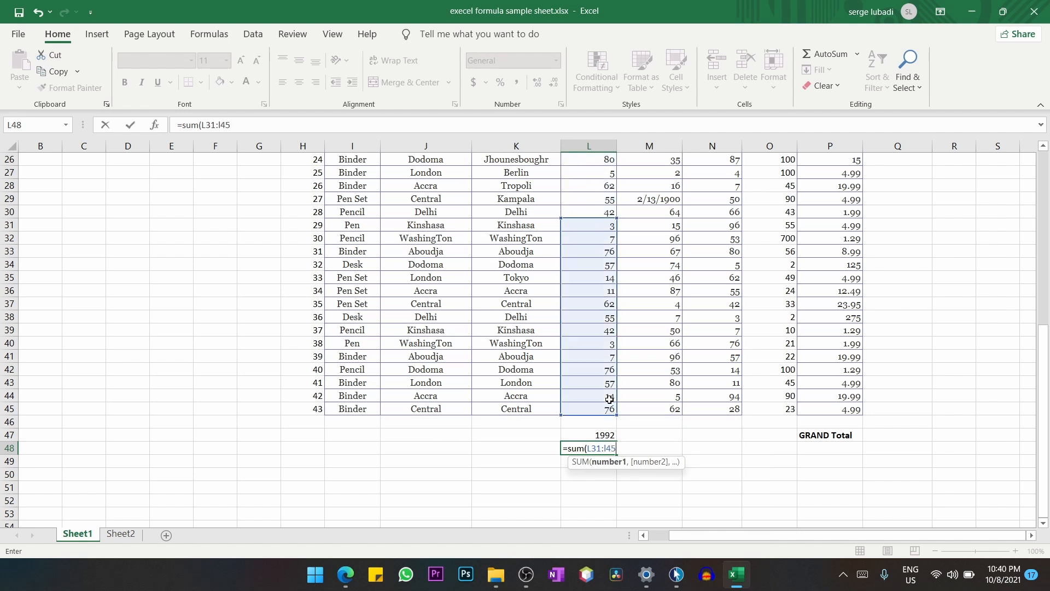
key("Return")
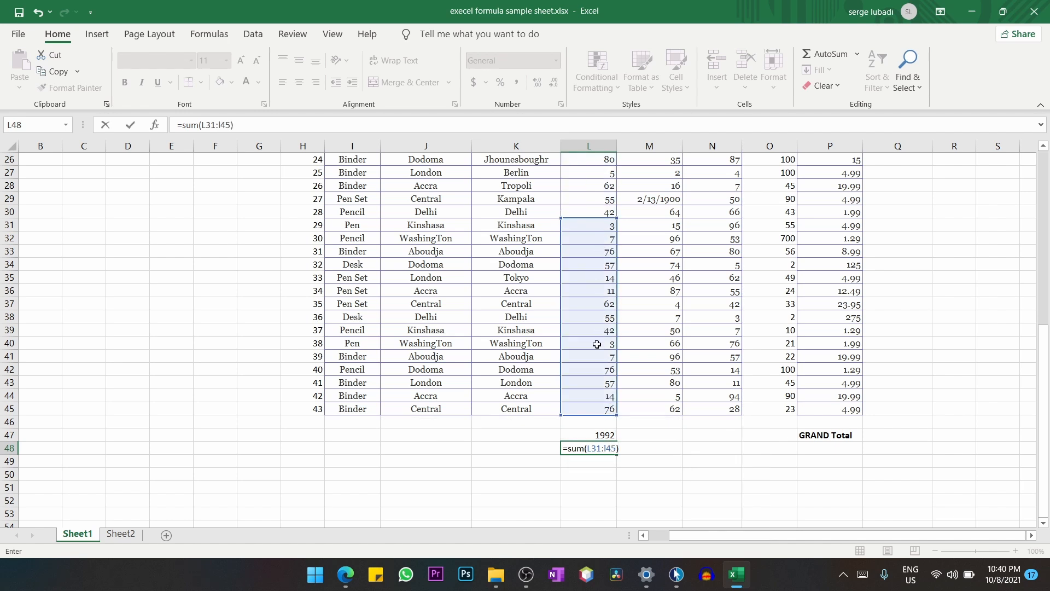
key("Return")
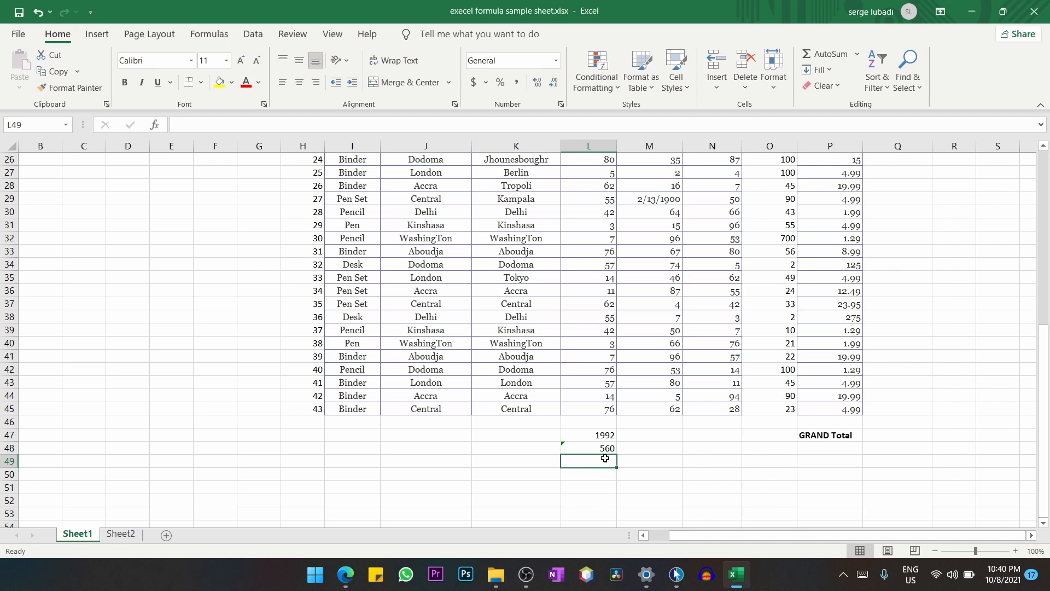
On Sheet2, find the smallest value in the table with =MIN(C2:F6) in C7, and review the formula and the numbers it covers
left_click(121, 534)
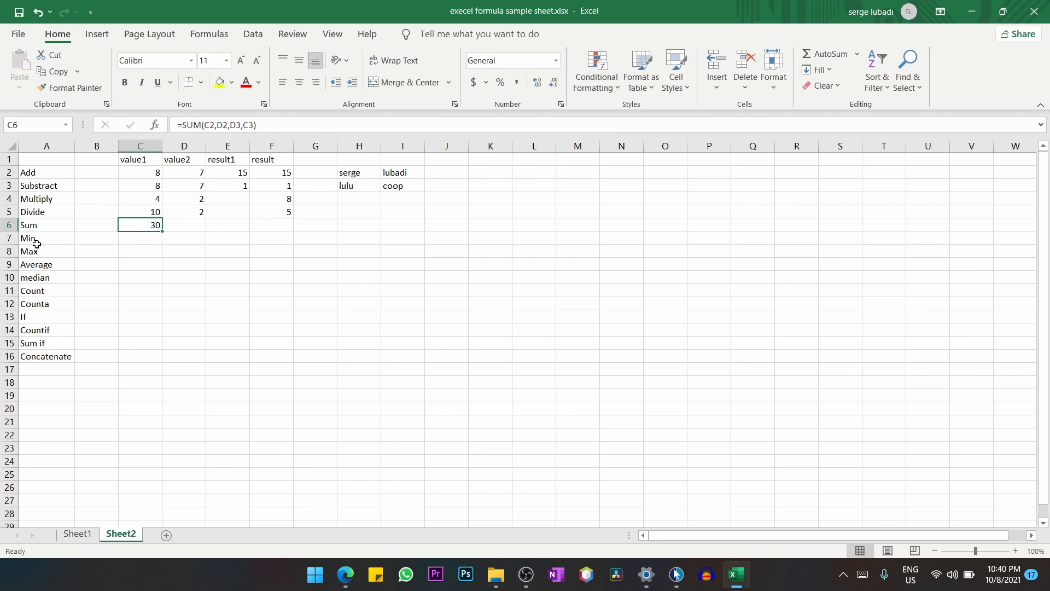
left_click(148, 240)
type("=min")
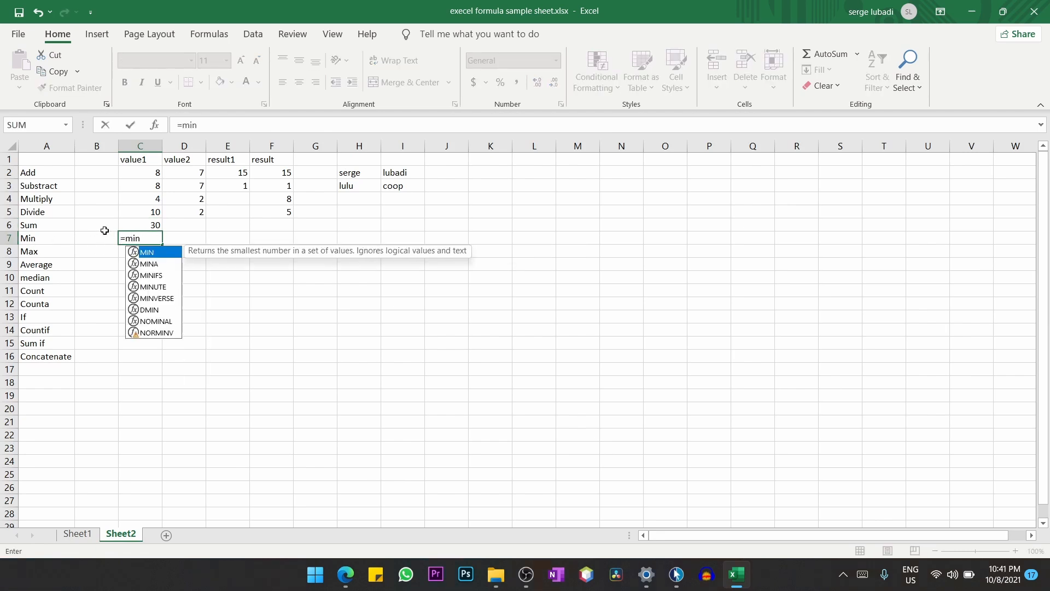
double_click(146, 252)
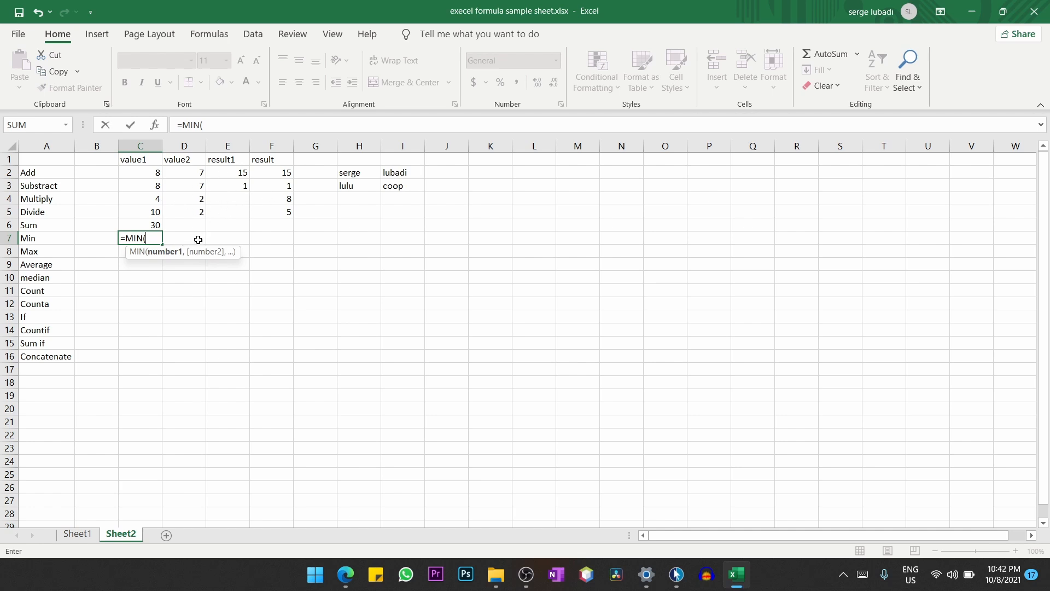
left_click(153, 176)
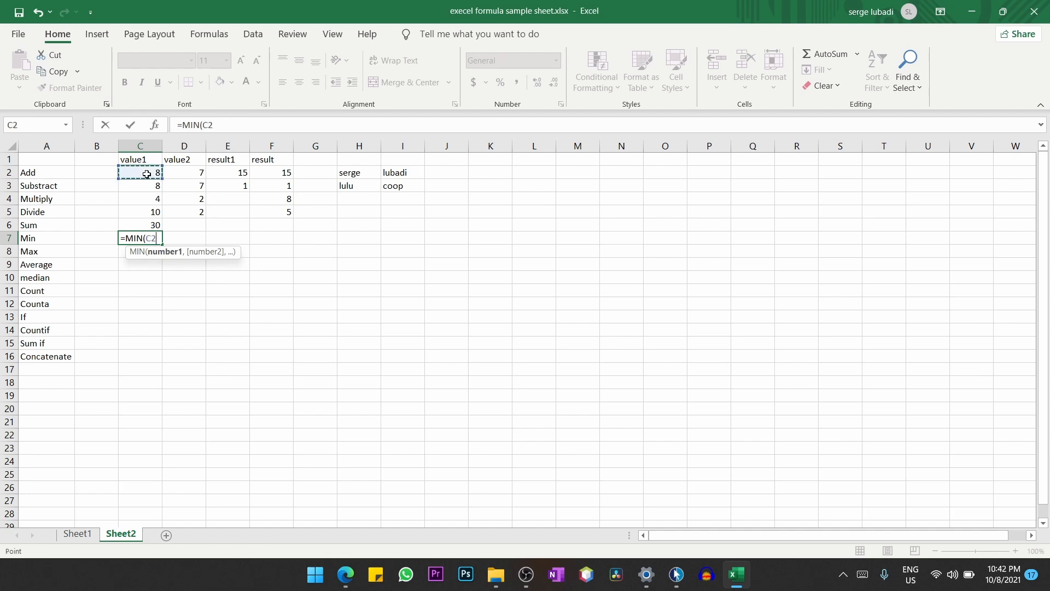
left_click_drag(154, 177, 286, 225)
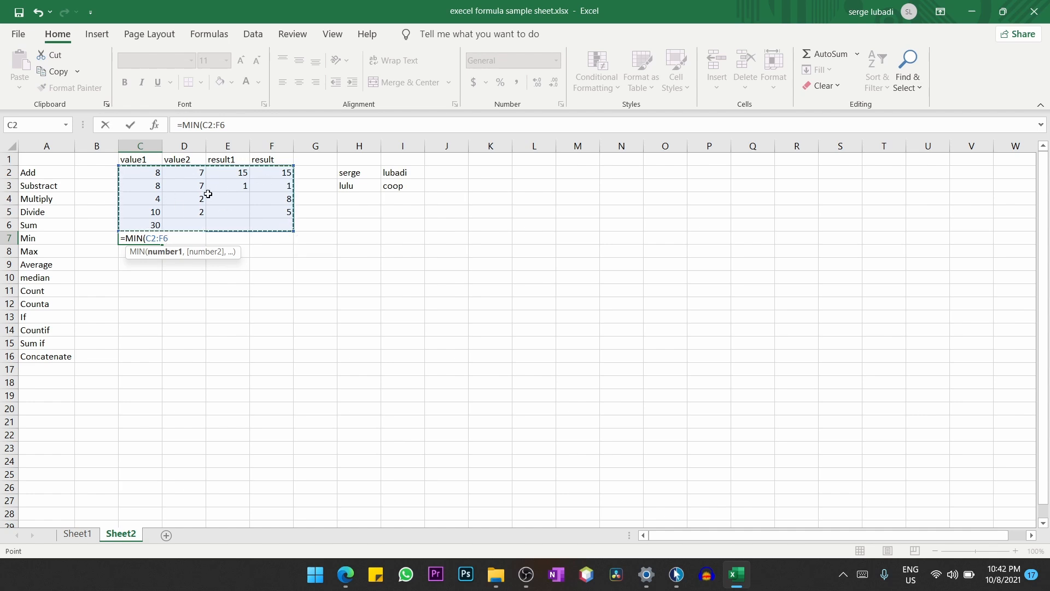
type(")")
key("Return")
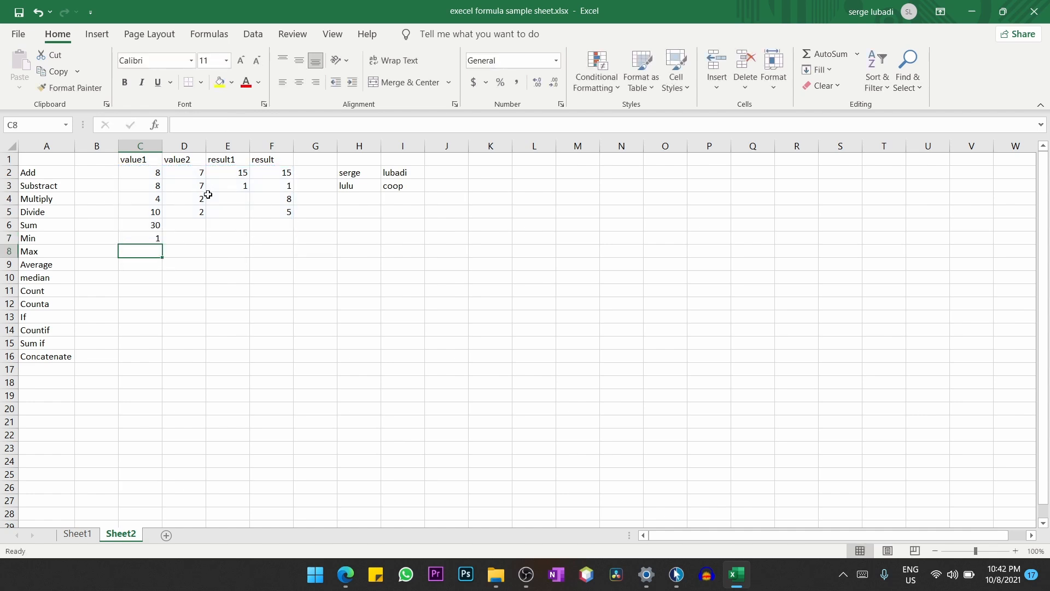
left_click(138, 239)
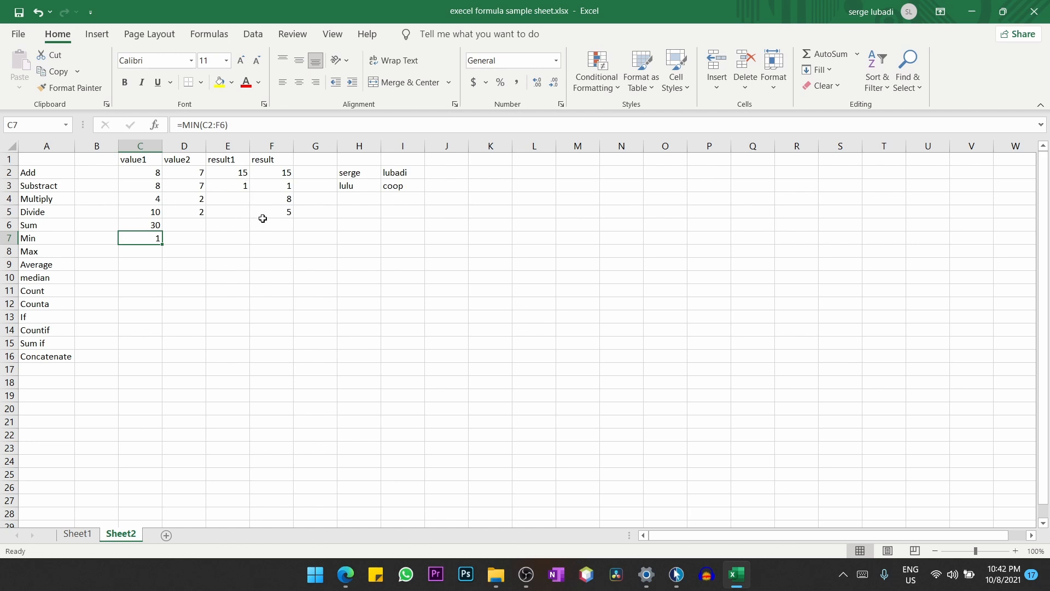
left_click_drag(287, 217, 155, 174)
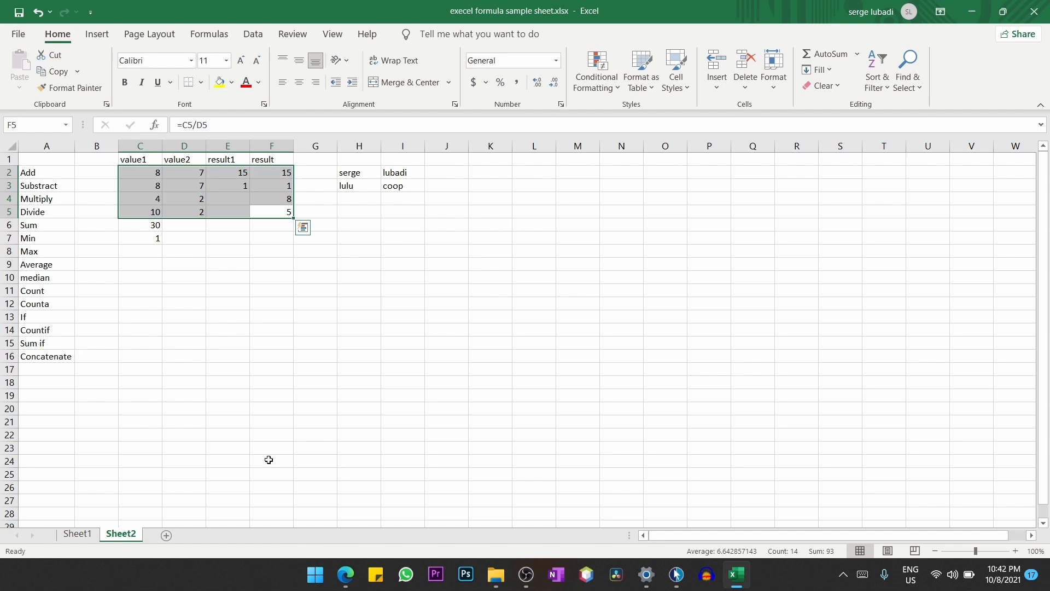
On Sheet1, find the smallest value in rows 16 to 45 of the Year 1990 column with =MIN(L16:L45) in L46
left_click(77, 534)
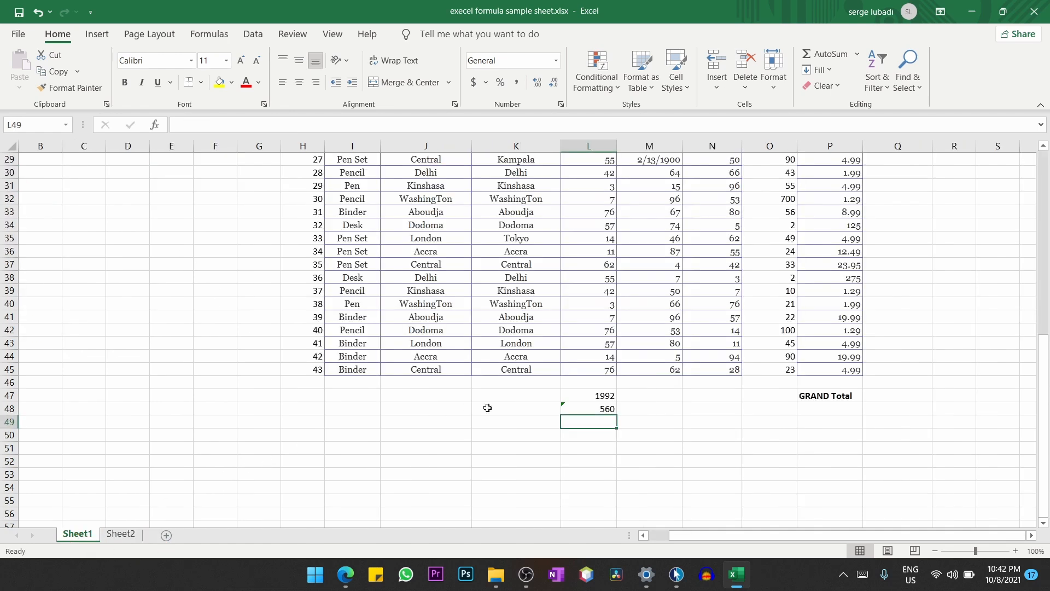
scroll(504, 411, "up", 2)
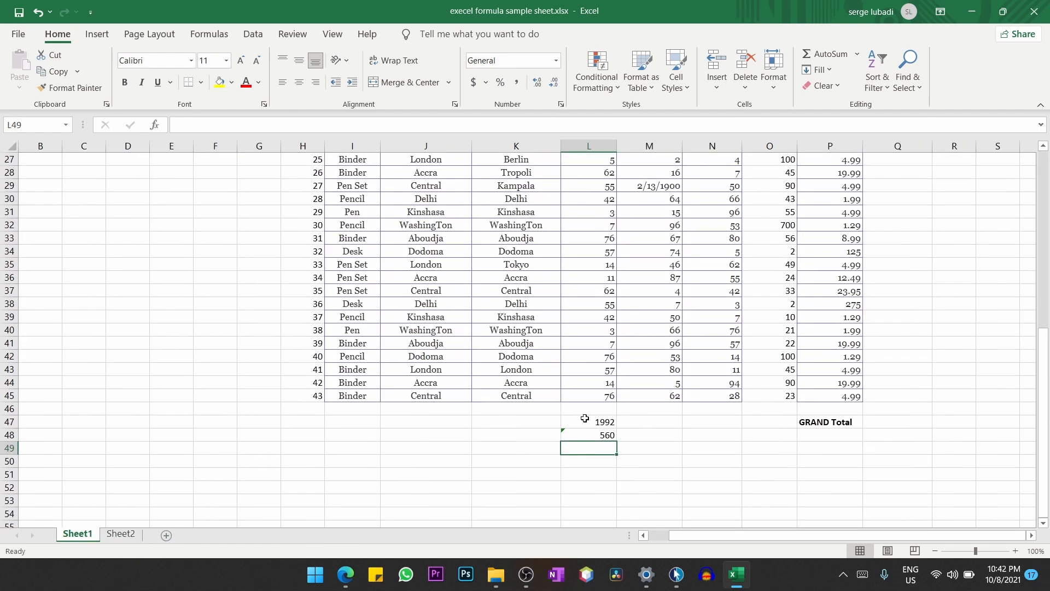
left_click_drag(599, 398, 599, 198)
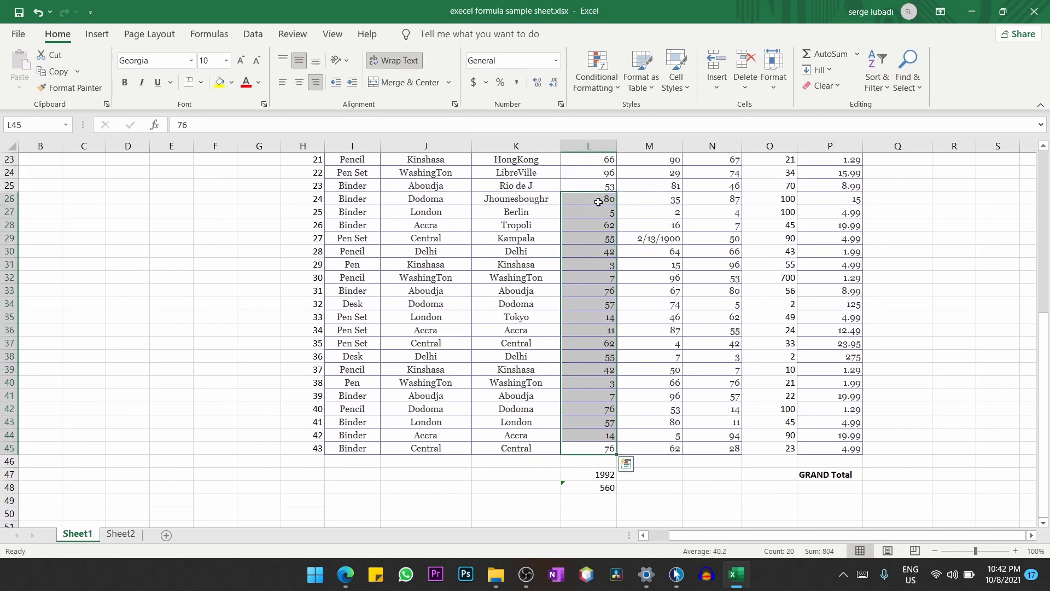
left_click(607, 462)
type("=")
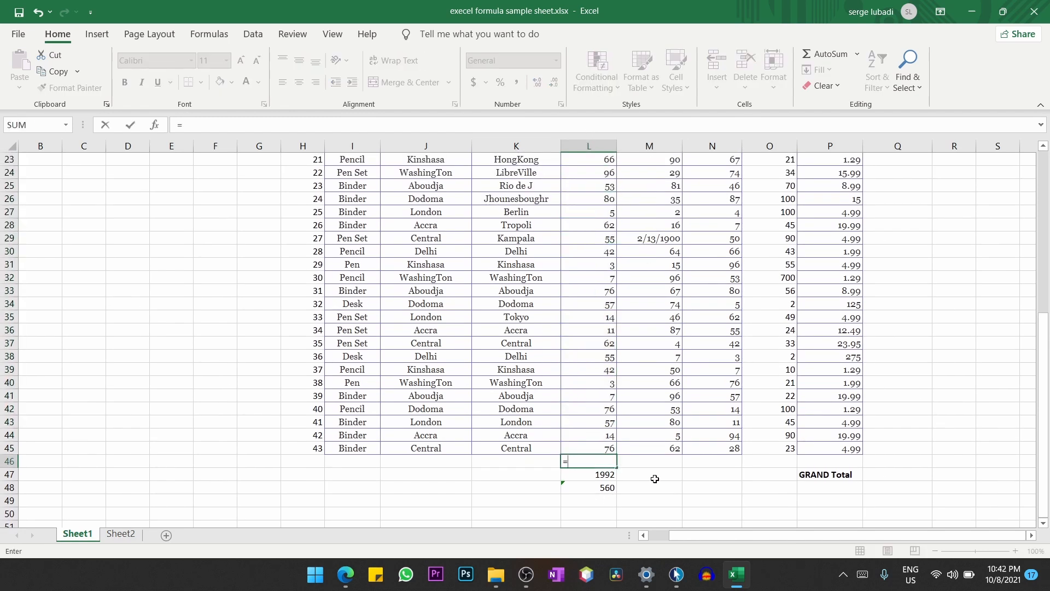
type("min")
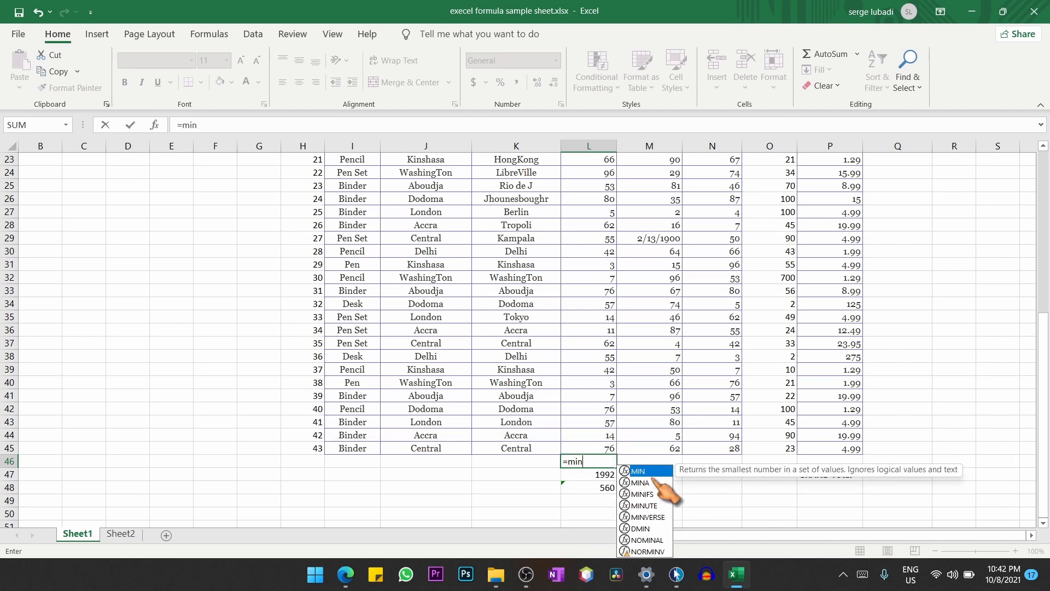
type("(")
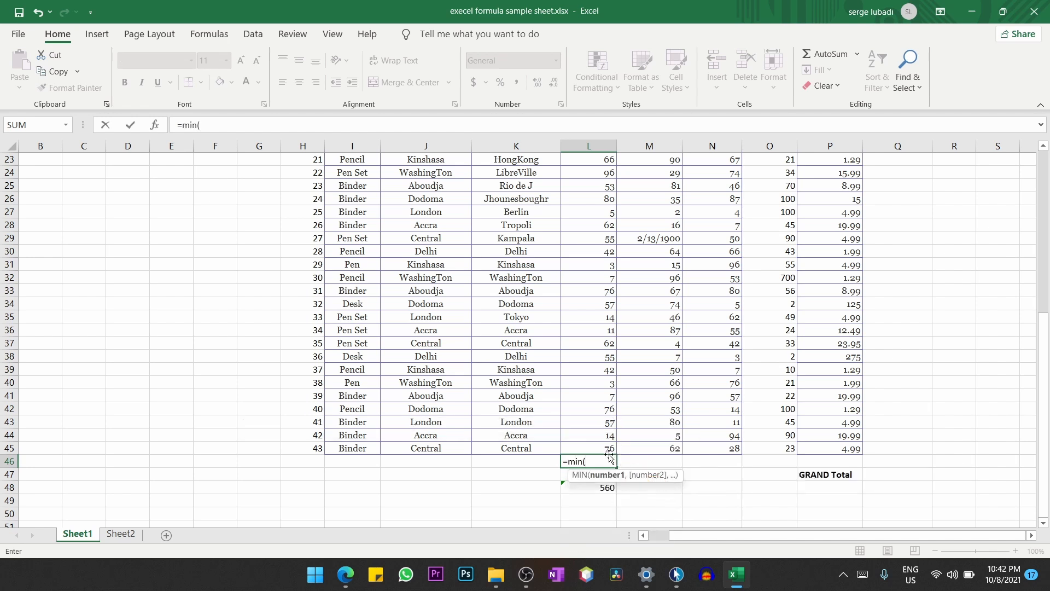
left_click_drag(605, 452, 587, 186)
scroll(604, 372, "down", 6)
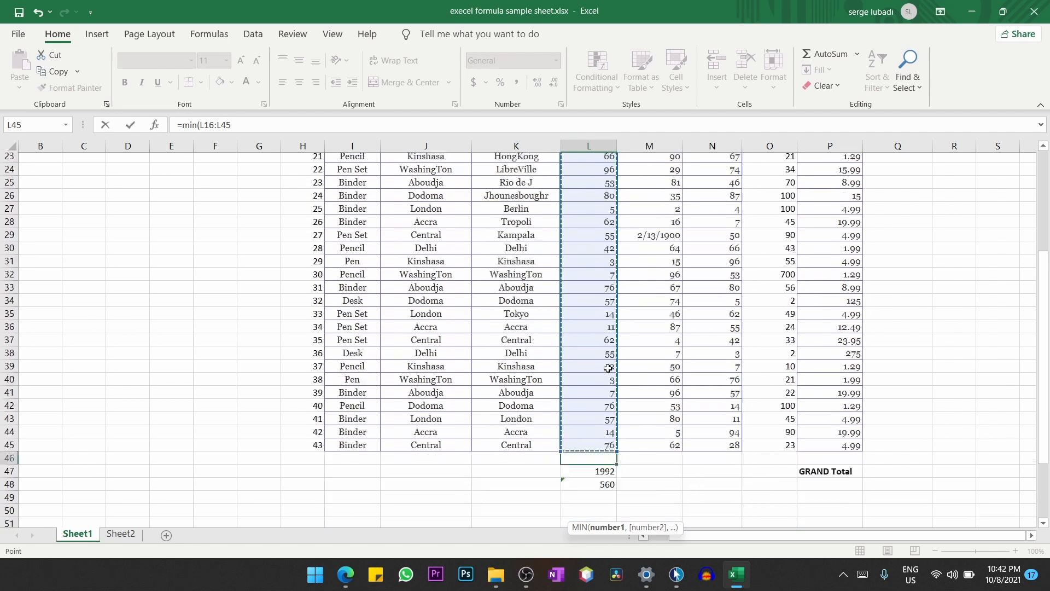
type(")")
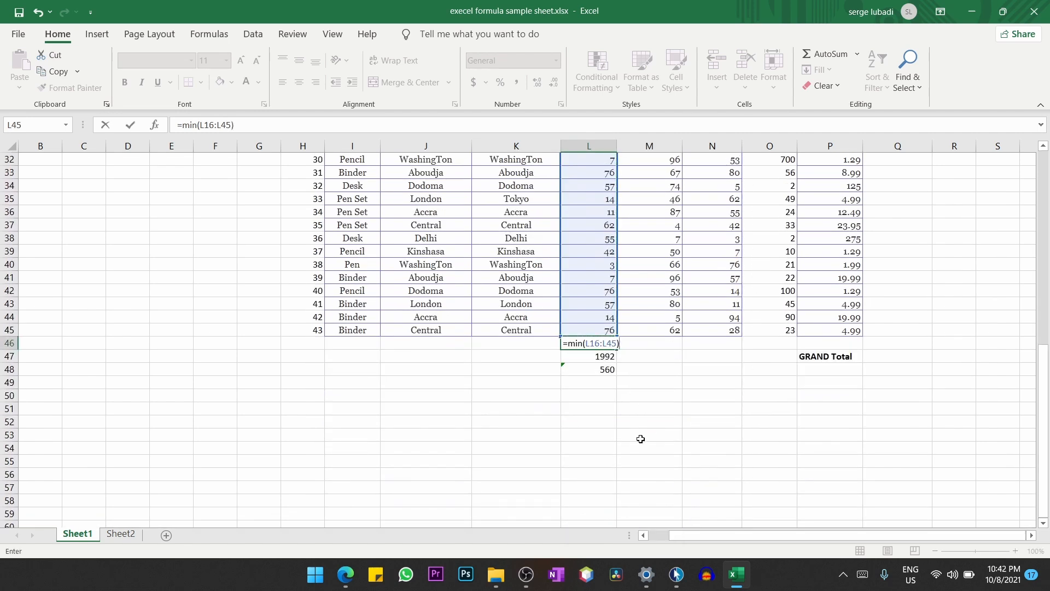
key("Return")
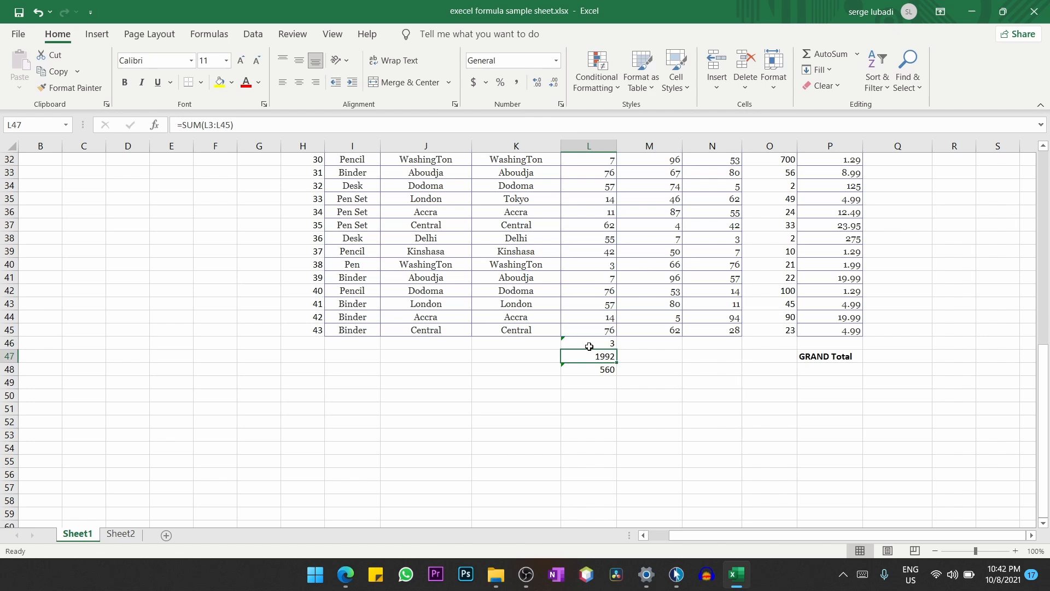
On Sheet2, find the largest value in the range C2:F6 with a MAX formula in C8, in the Max row
left_click(119, 533)
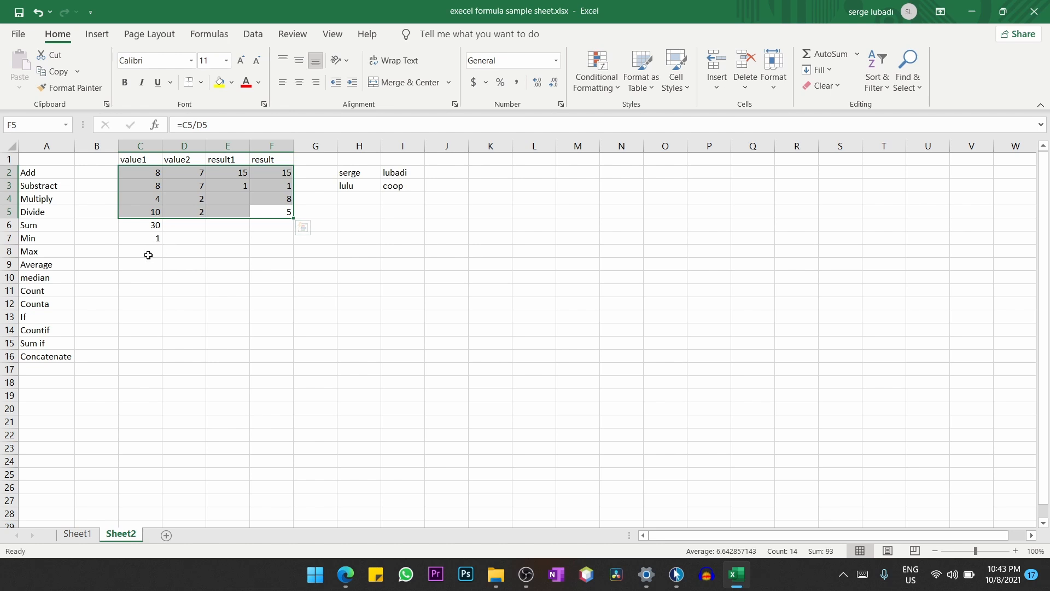
left_click(149, 255)
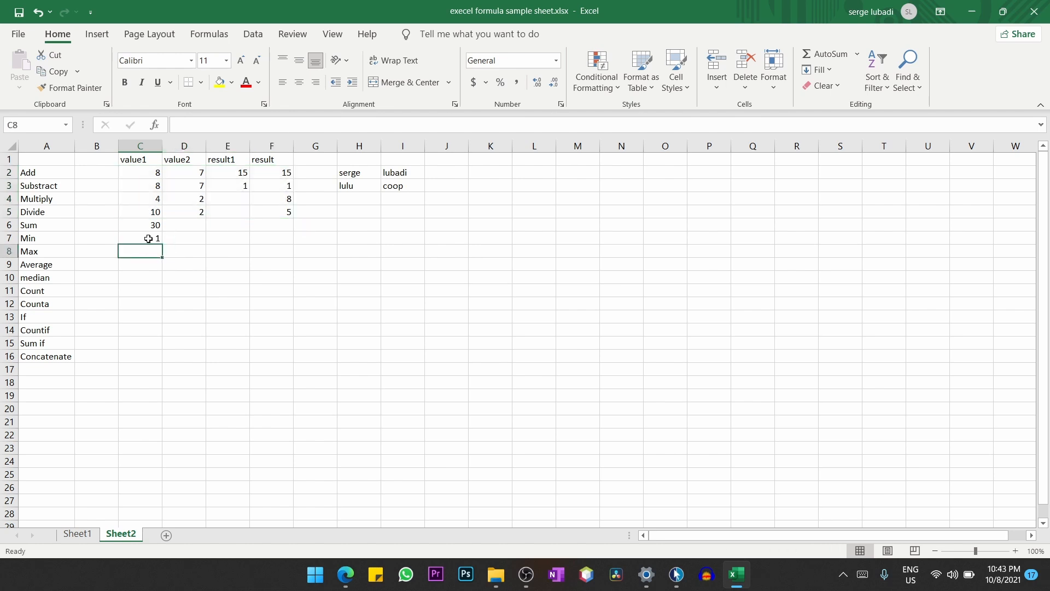
type("=max(")
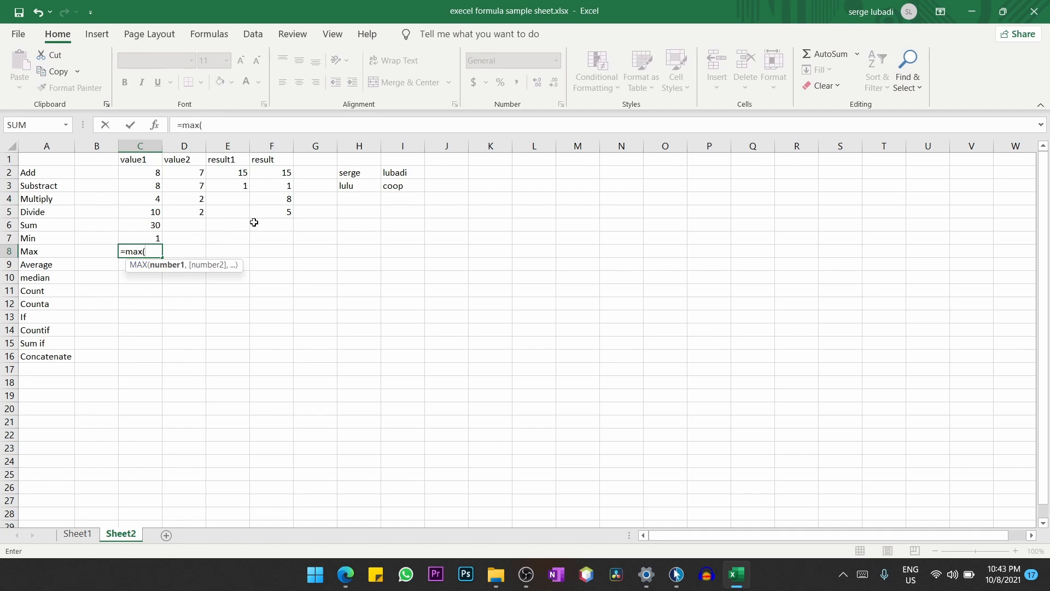
left_click_drag(271, 224, 145, 176)
key("Return")
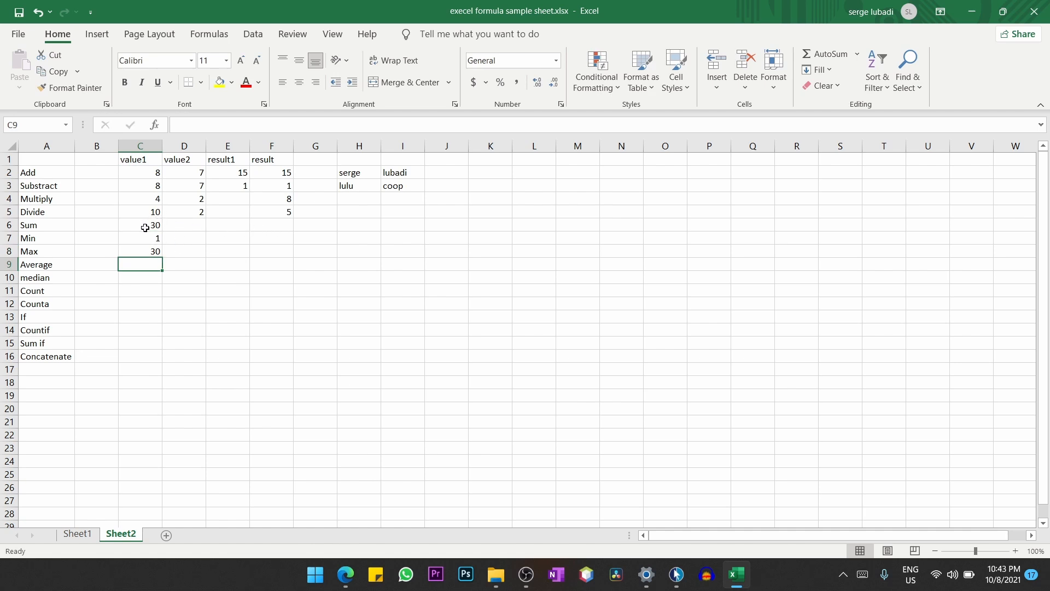
Calculate the average of the range C2:F6 with =AVERAGE(C2:F6) in C9, in the Average row
left_click(145, 279)
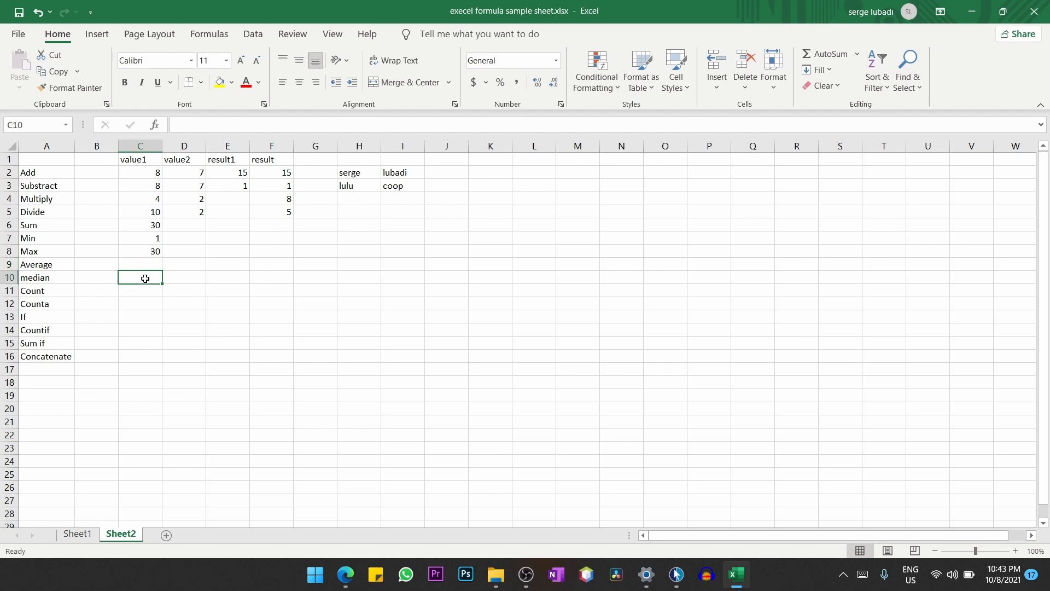
left_click(145, 266)
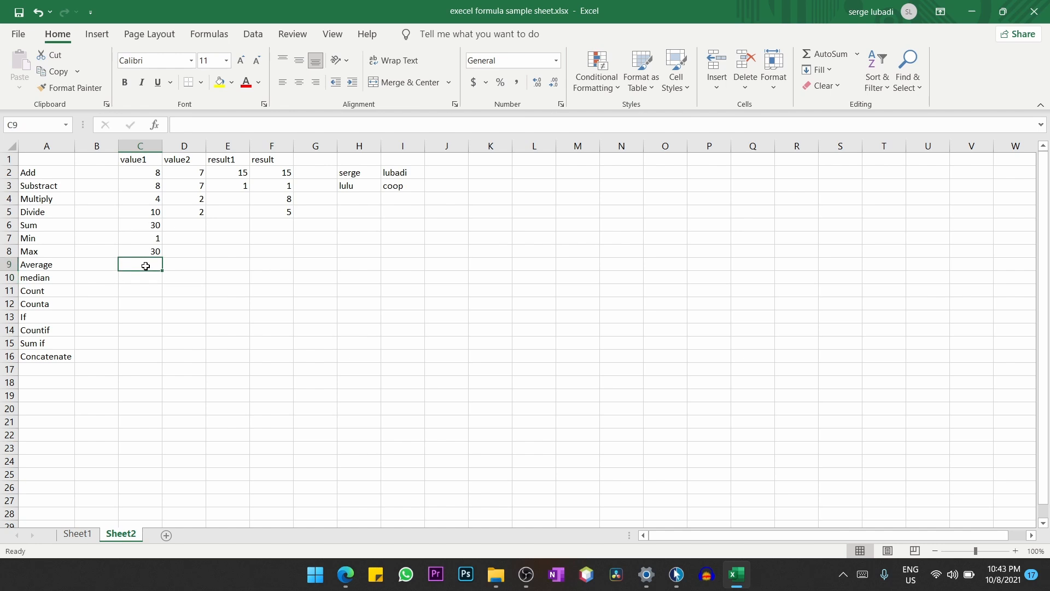
double_click(145, 266)
type("=")
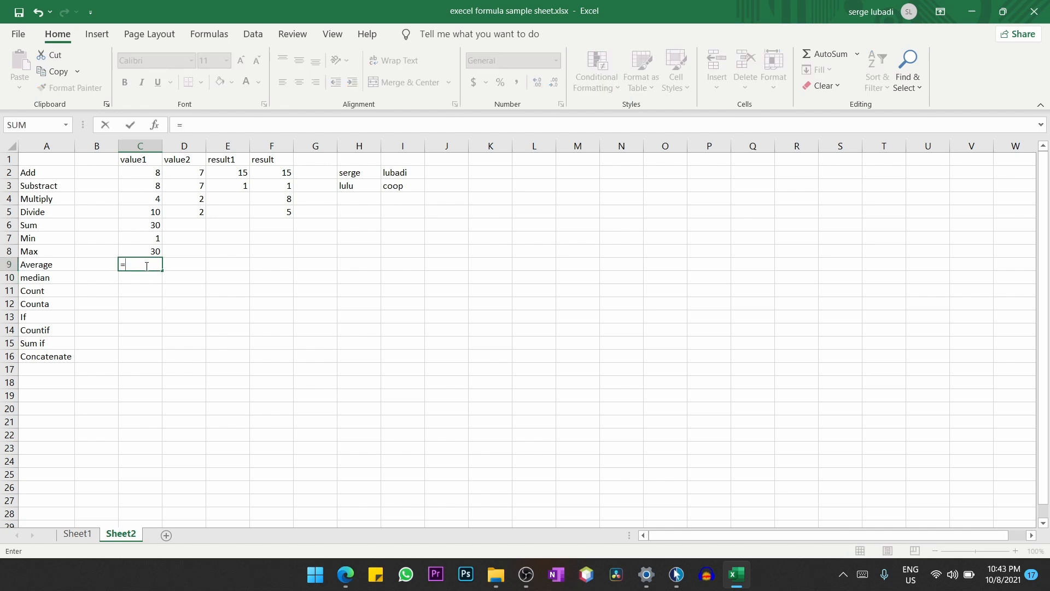
type("ave")
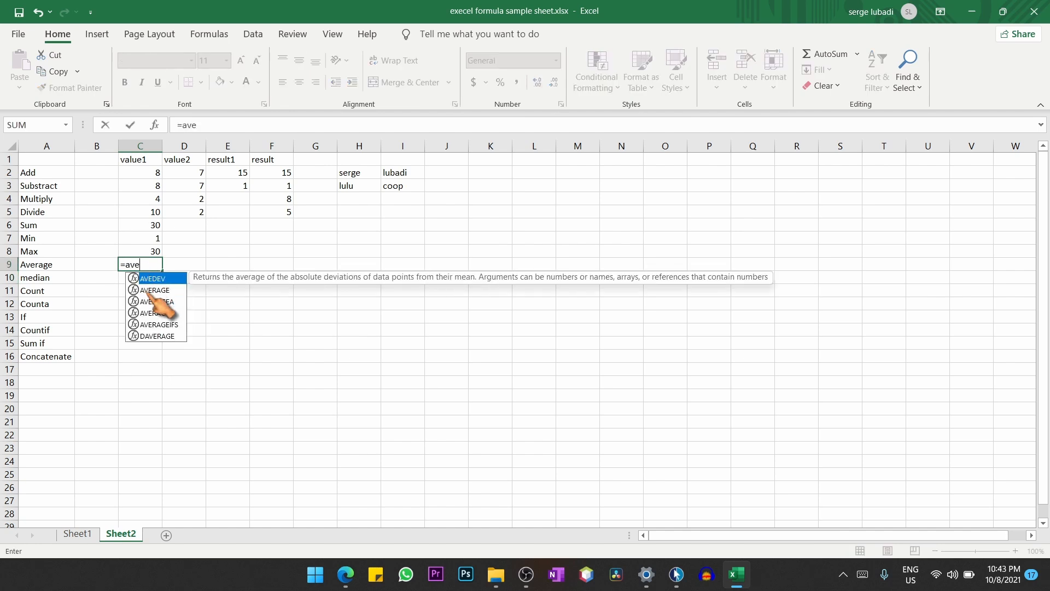
double_click(156, 291)
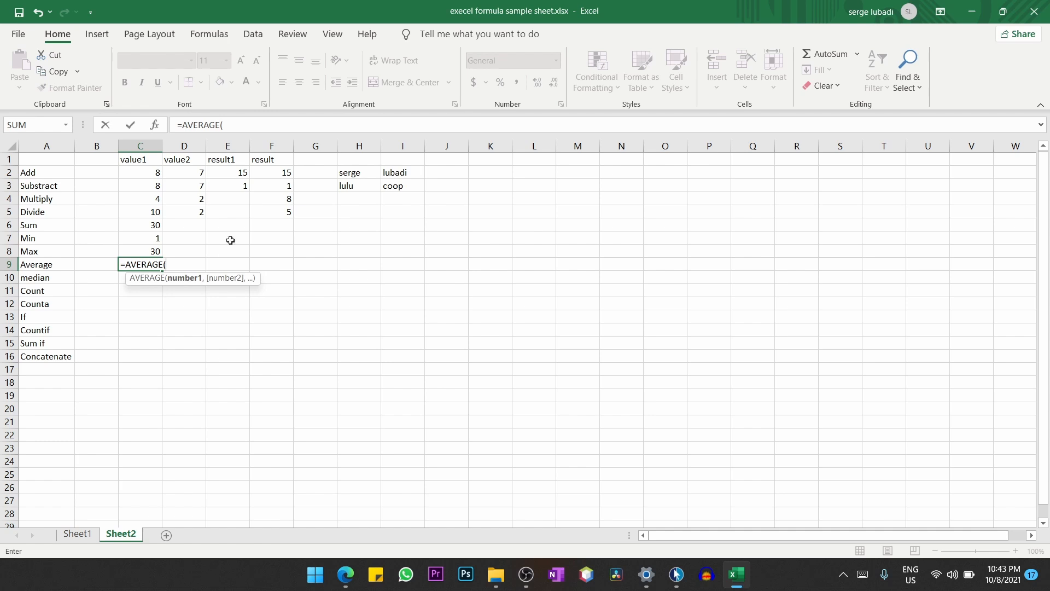
left_click_drag(278, 228, 137, 173)
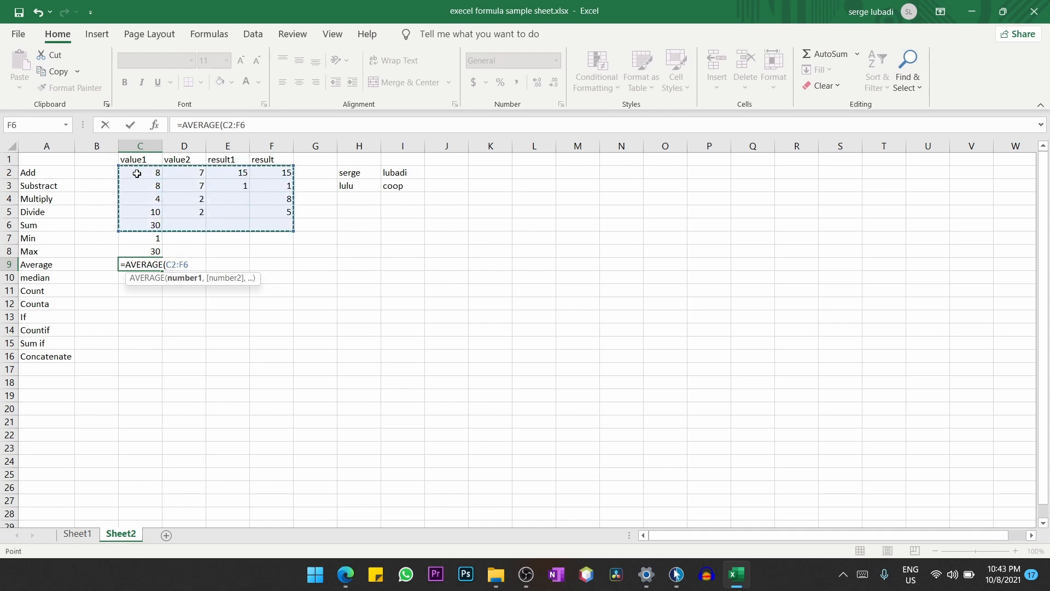
type(")")
key("Return")
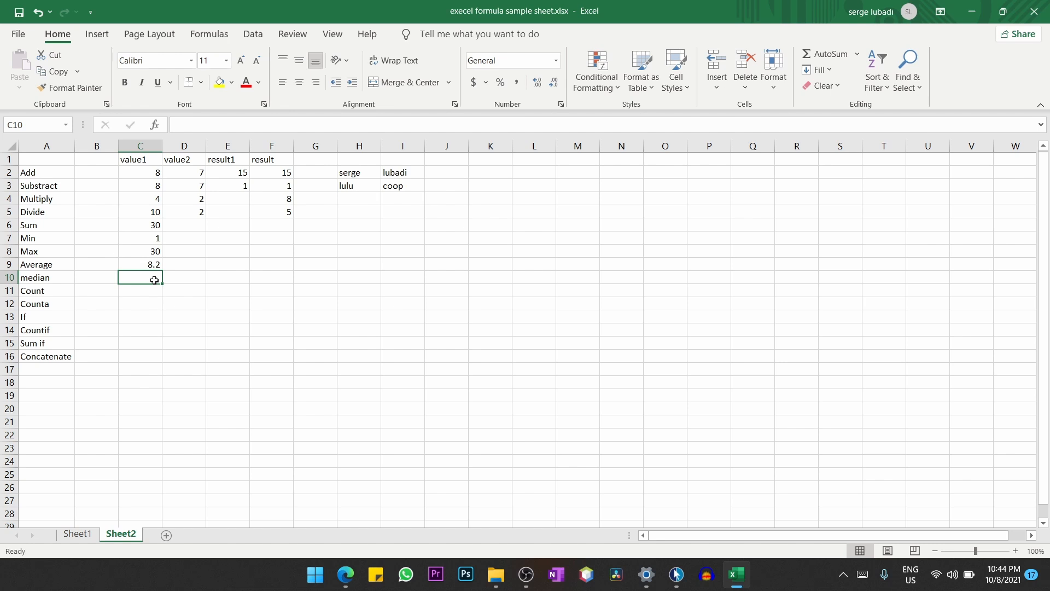
Find the median of the table's numbers with =MEDIAN(C2:F6) in C10, in the median row
type("=")
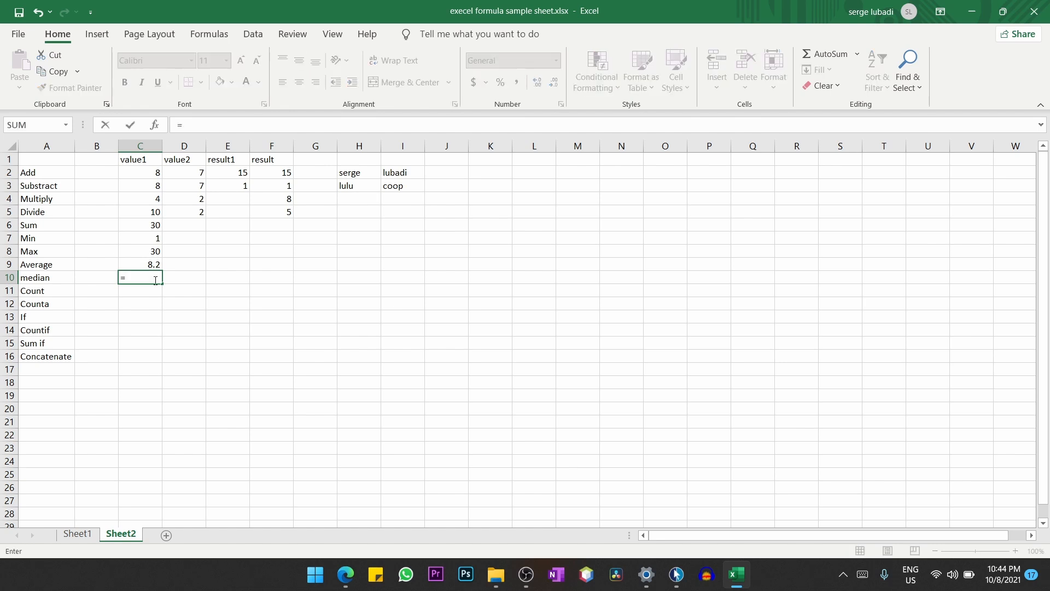
type("medi")
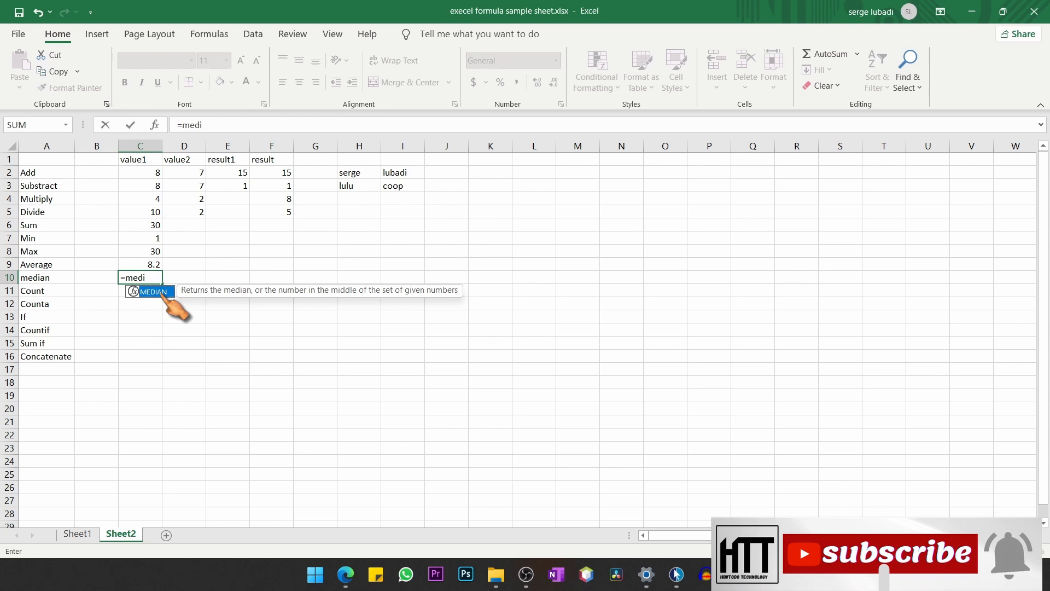
double_click(161, 293)
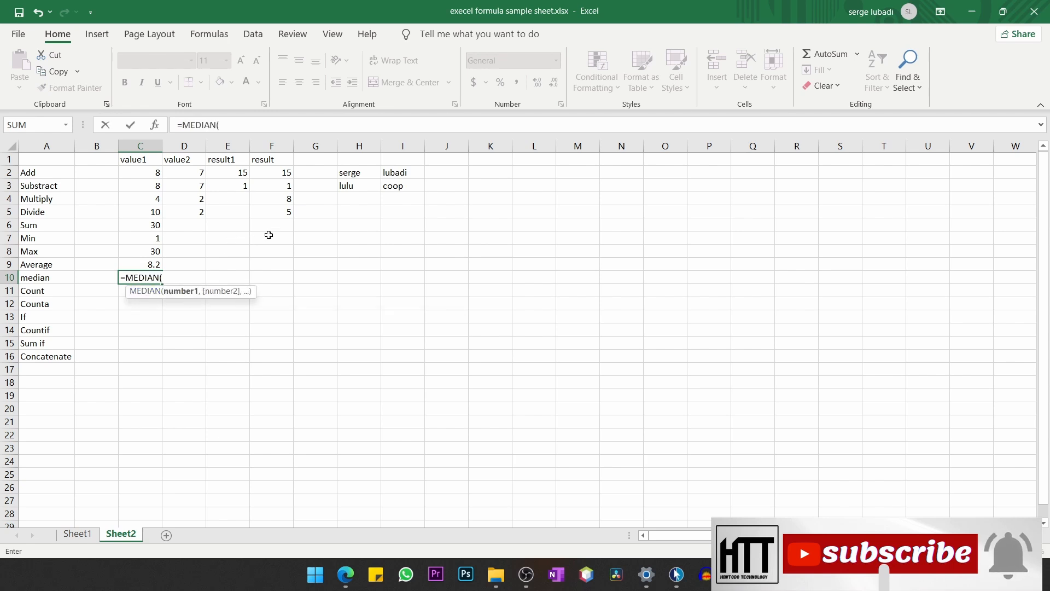
left_click_drag(281, 228, 154, 179)
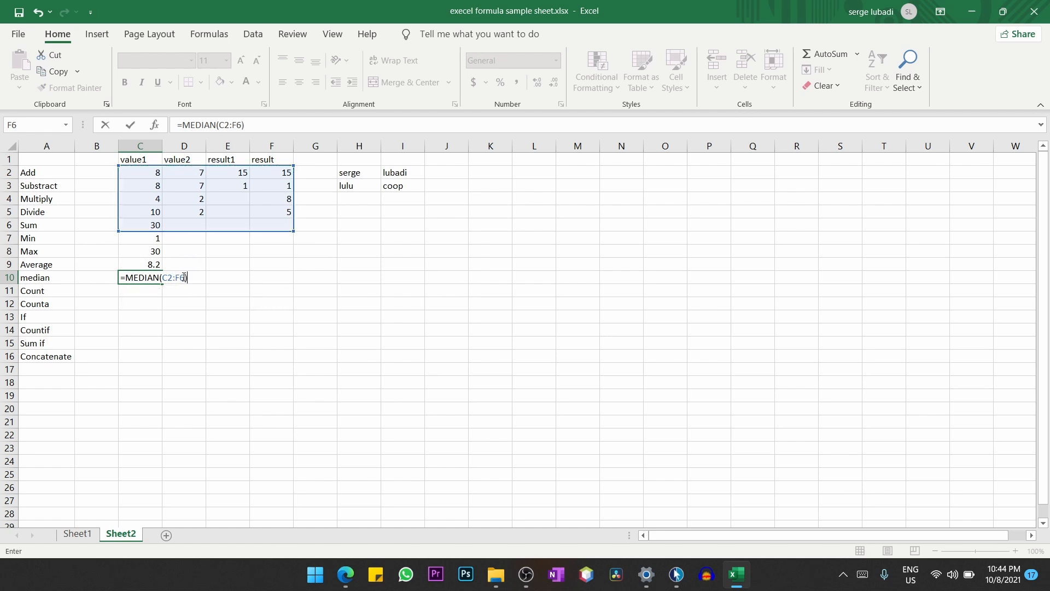
key("Return")
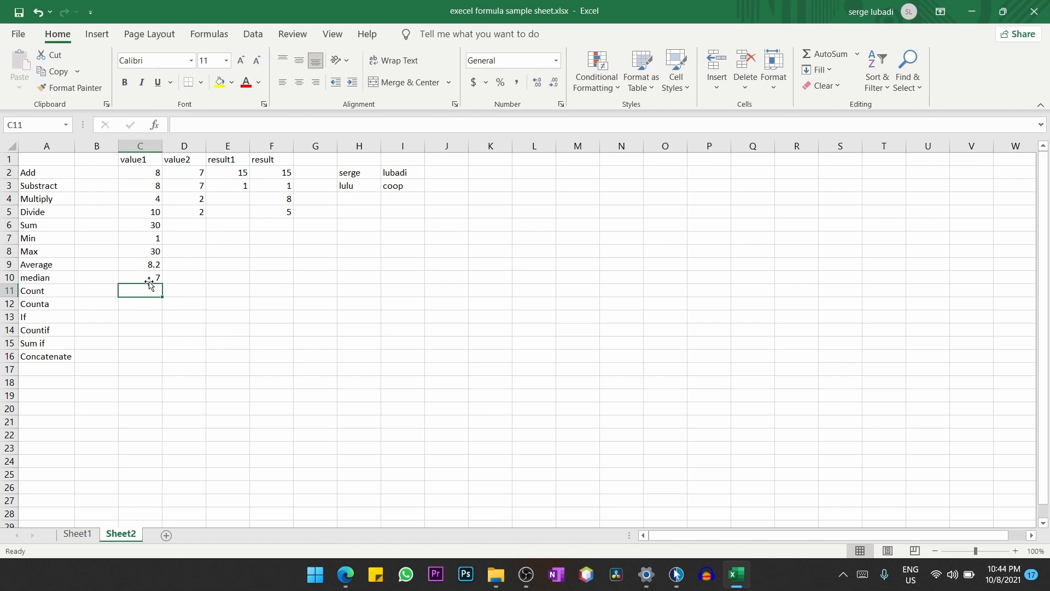
Change the median formula in C10 to use individual cells, =MEDIAN(C2,F6,D4), and review it
left_click(148, 280)
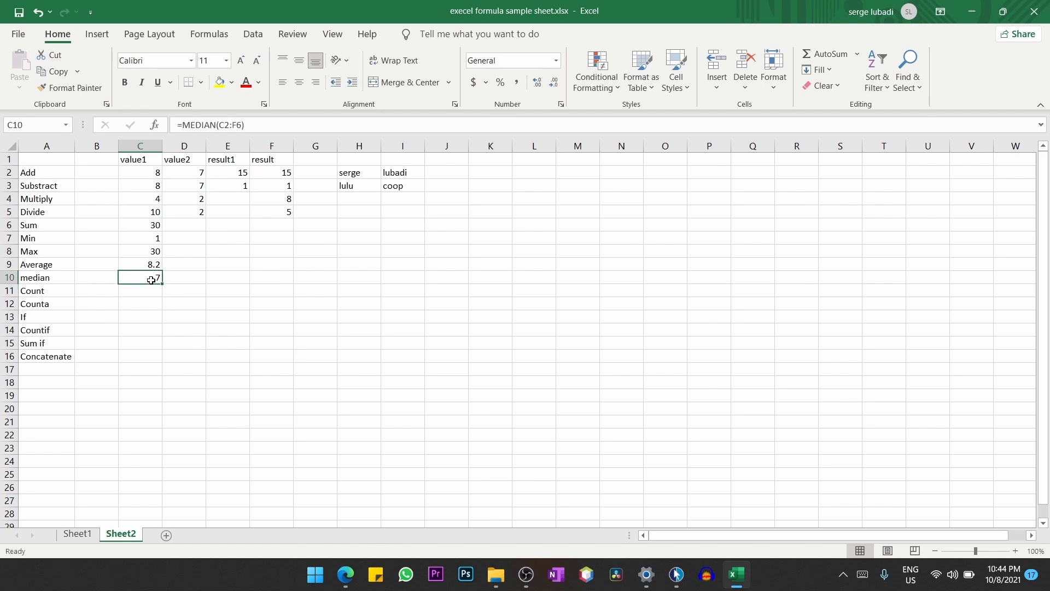
left_click(239, 124)
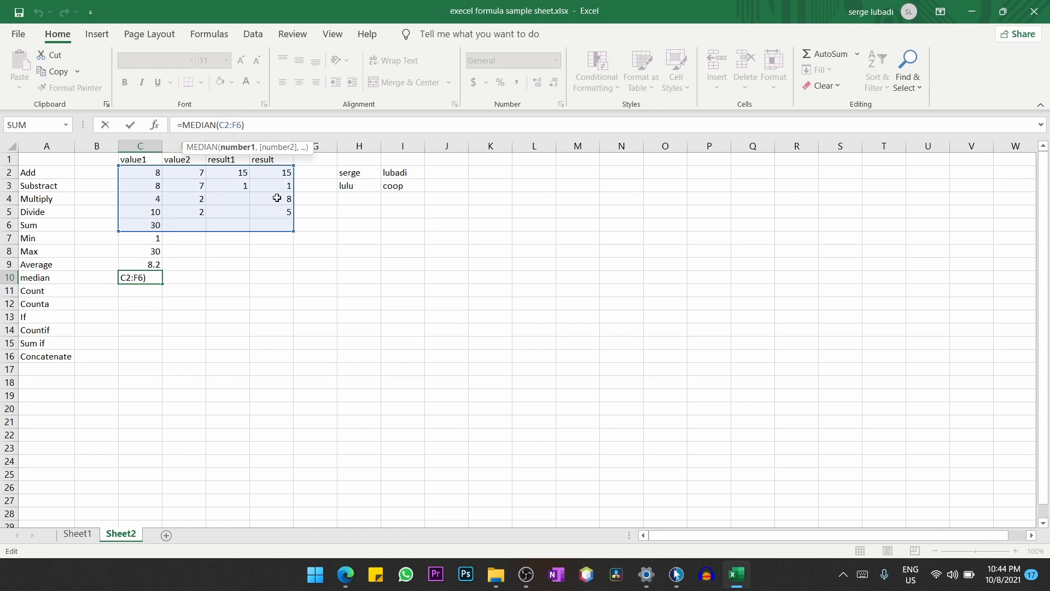
key("BackSpace")
type(",")
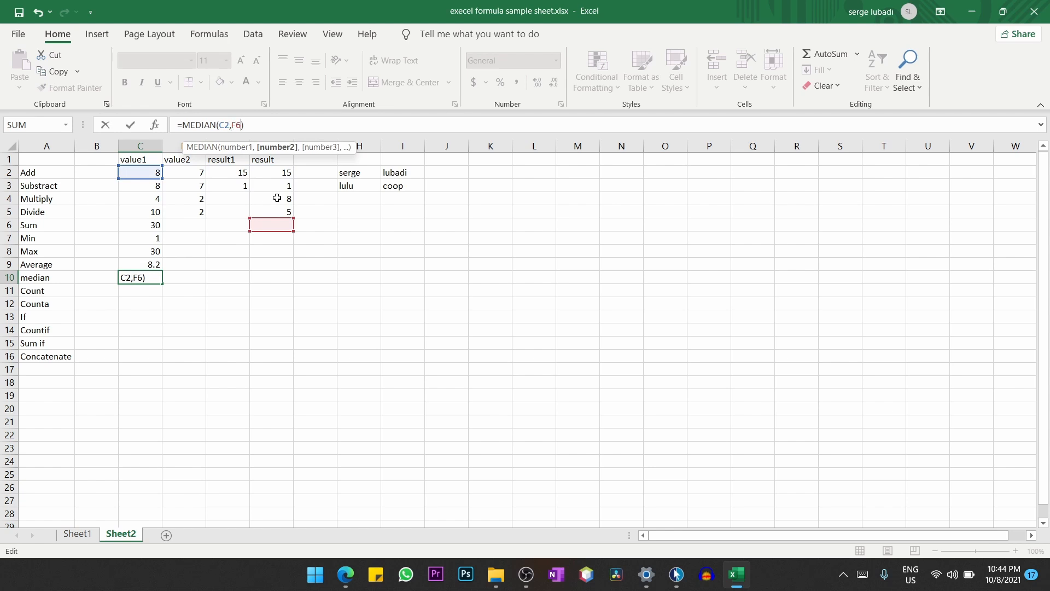
type(",")
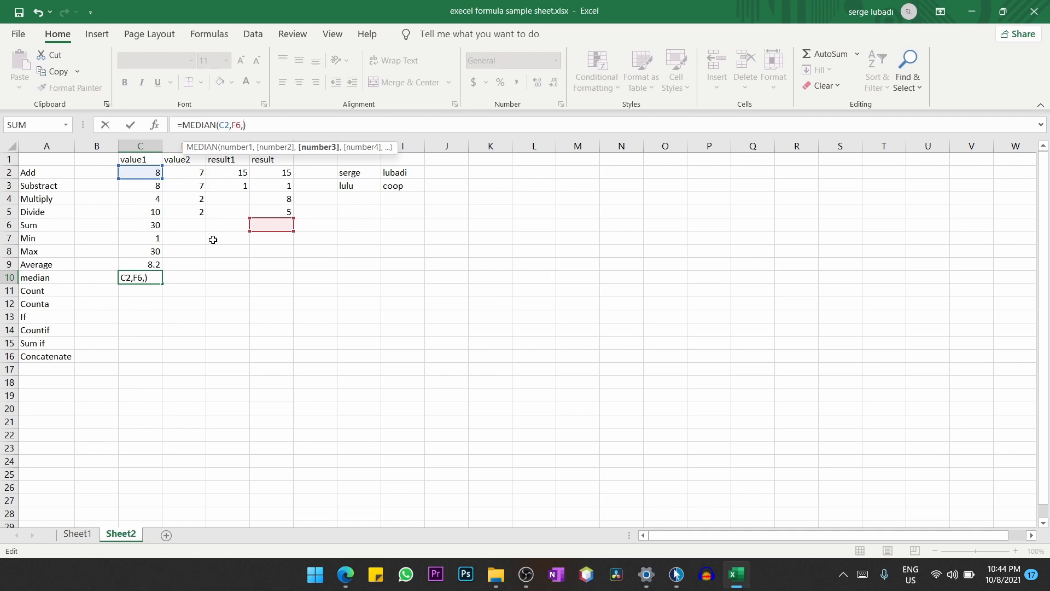
type("d")
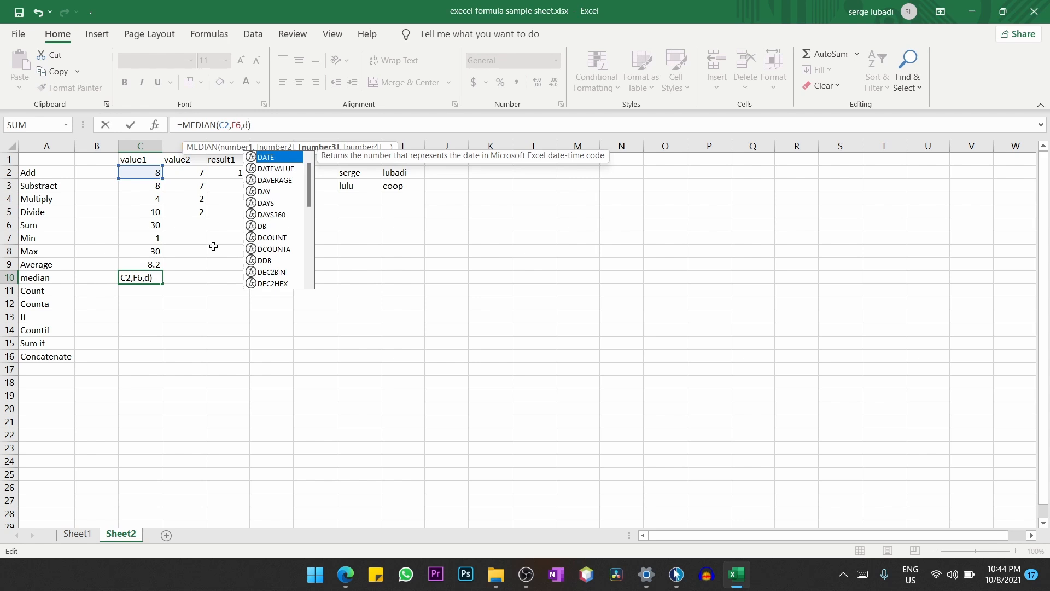
type("4")
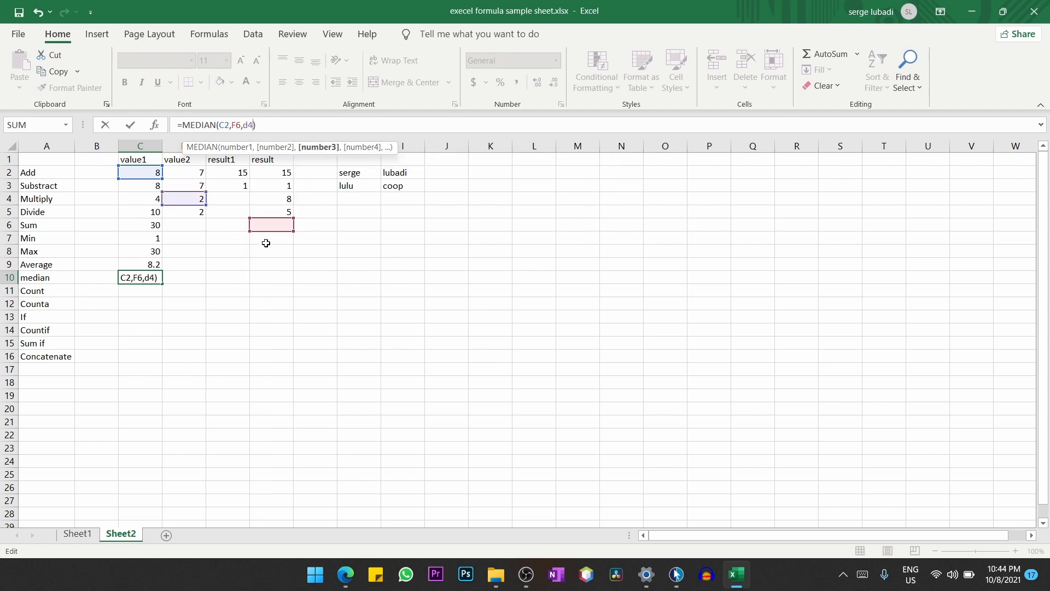
type(")")
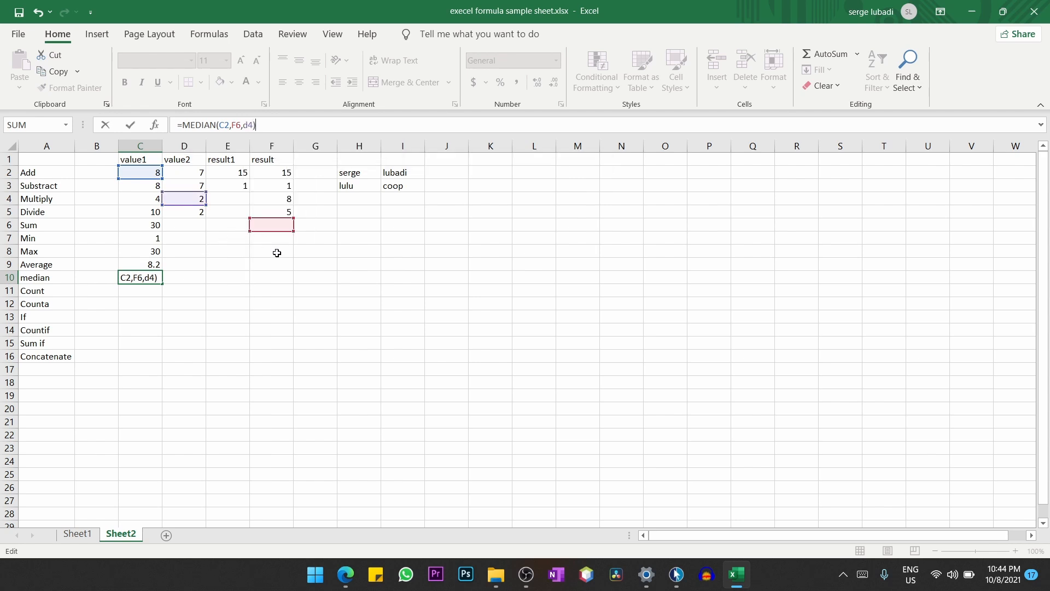
key("Return")
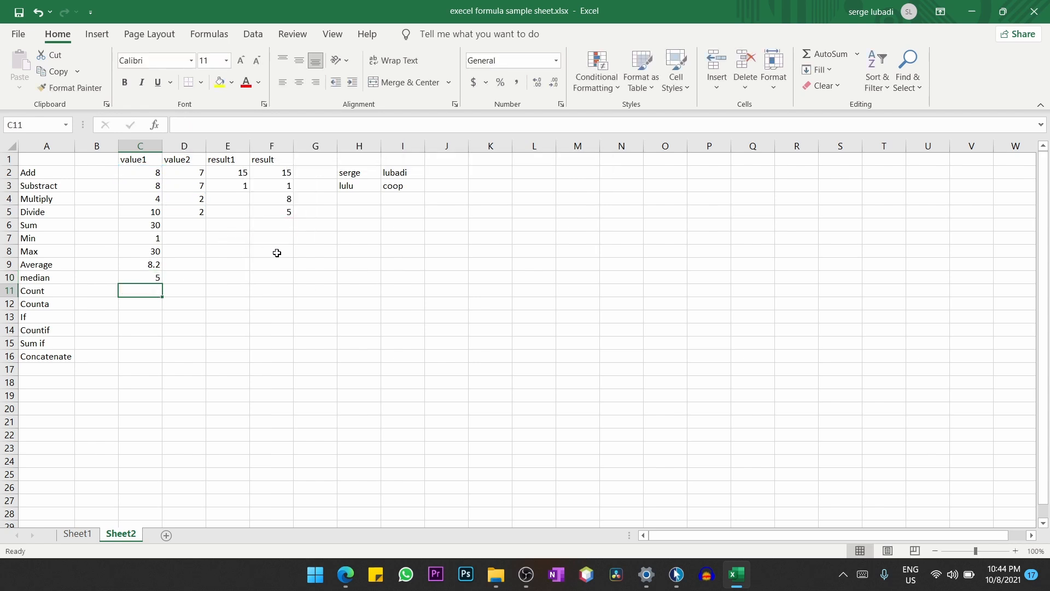
left_click(156, 279)
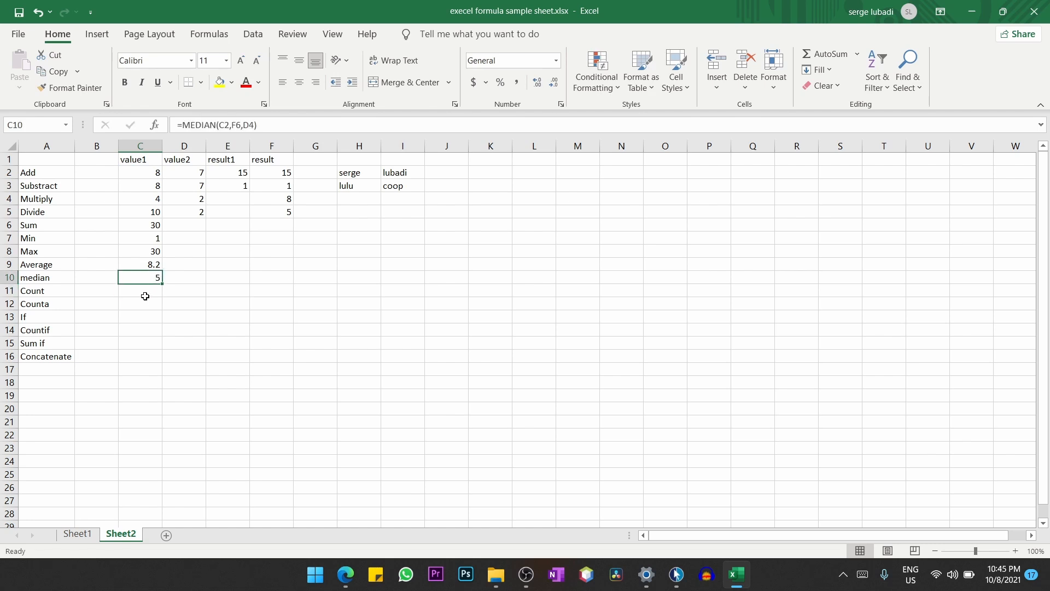
left_click(145, 297)
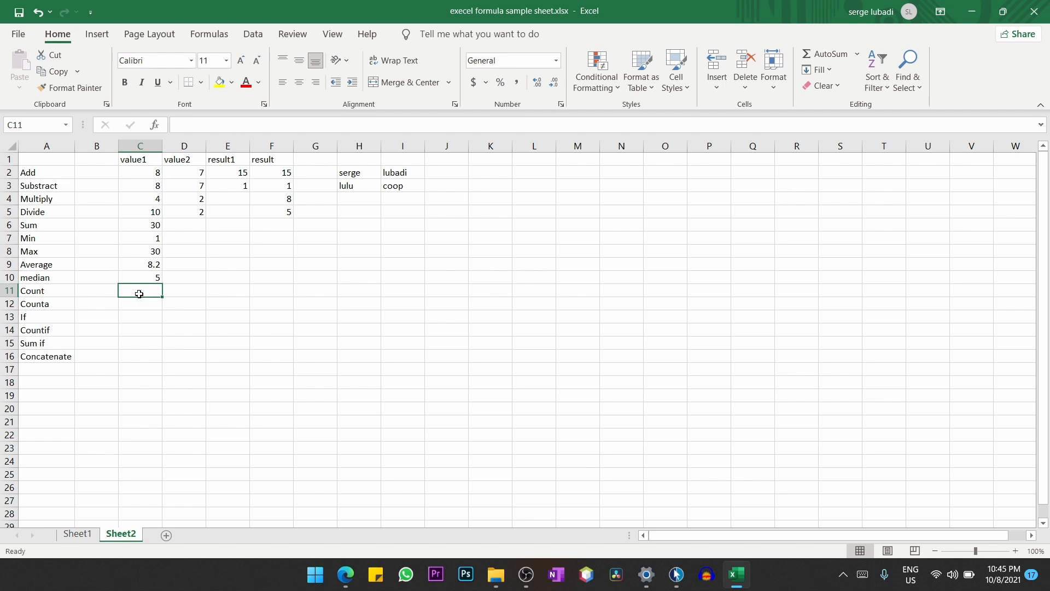
On Sheet1, clear the Year 1990 values in L14 and L18 to leave two blank cells in the column
left_click(88, 535)
scroll(504, 413, "up", 3)
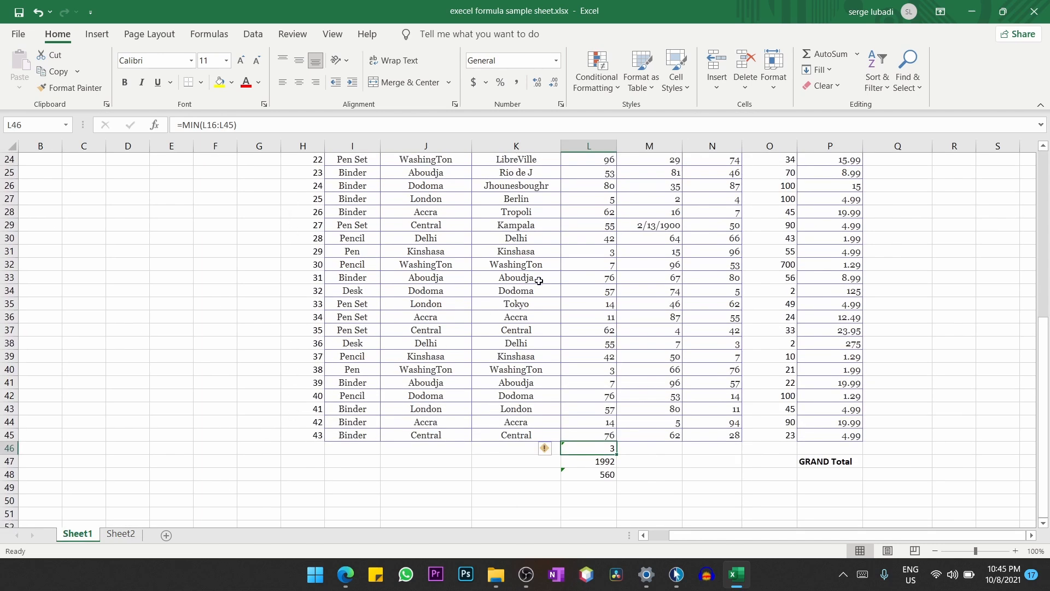
scroll(623, 270, "up", 2)
scroll(609, 329, "up", 6)
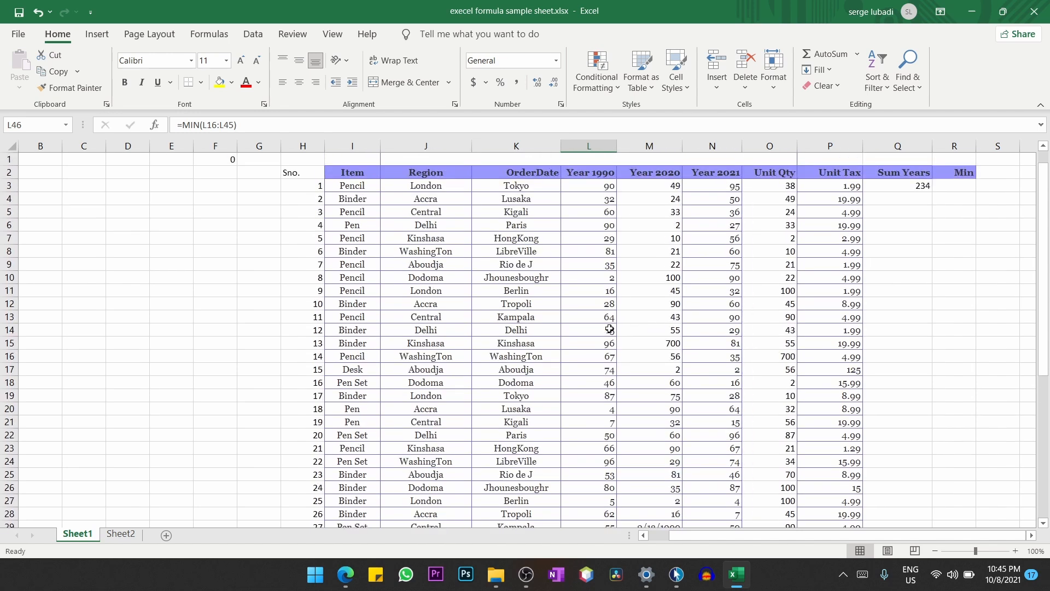
left_click(610, 329)
key("BackSpace")
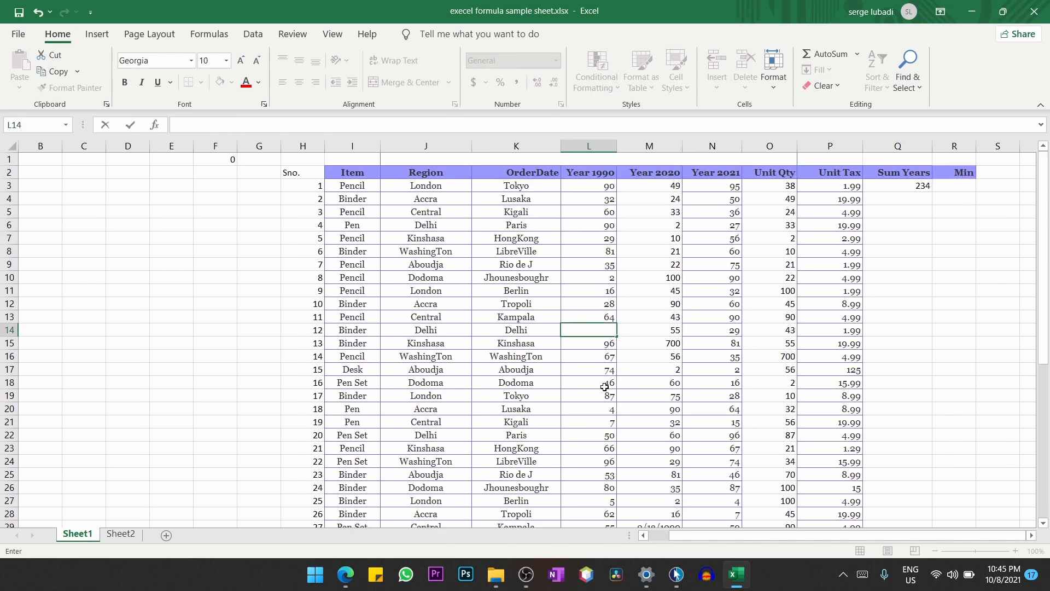
left_click(605, 386)
key("BackSpace")
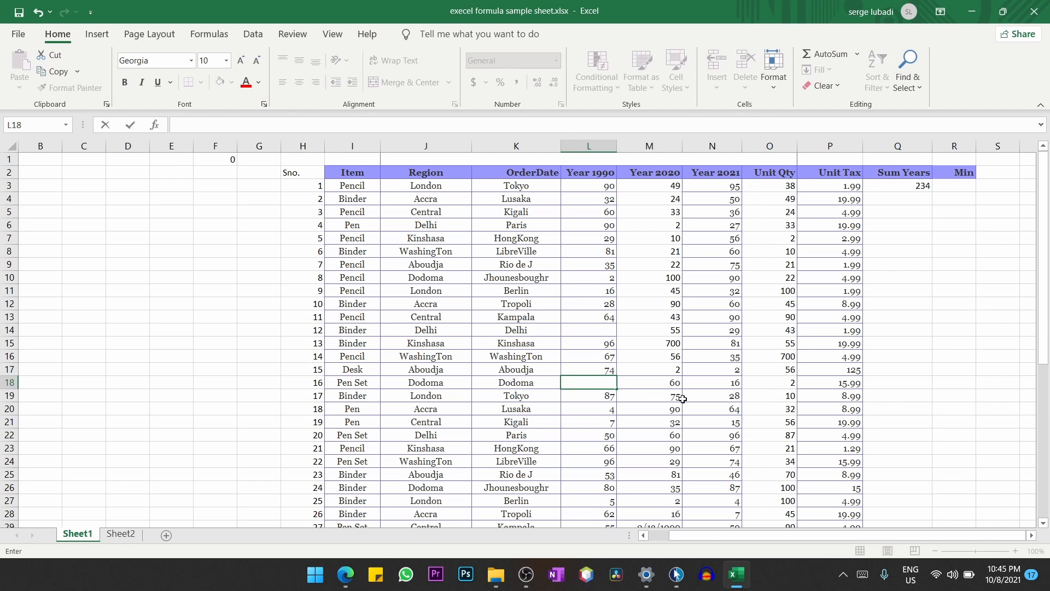
scroll(682, 398, "down", 1)
scroll(682, 399, "up", 1)
left_click(592, 430)
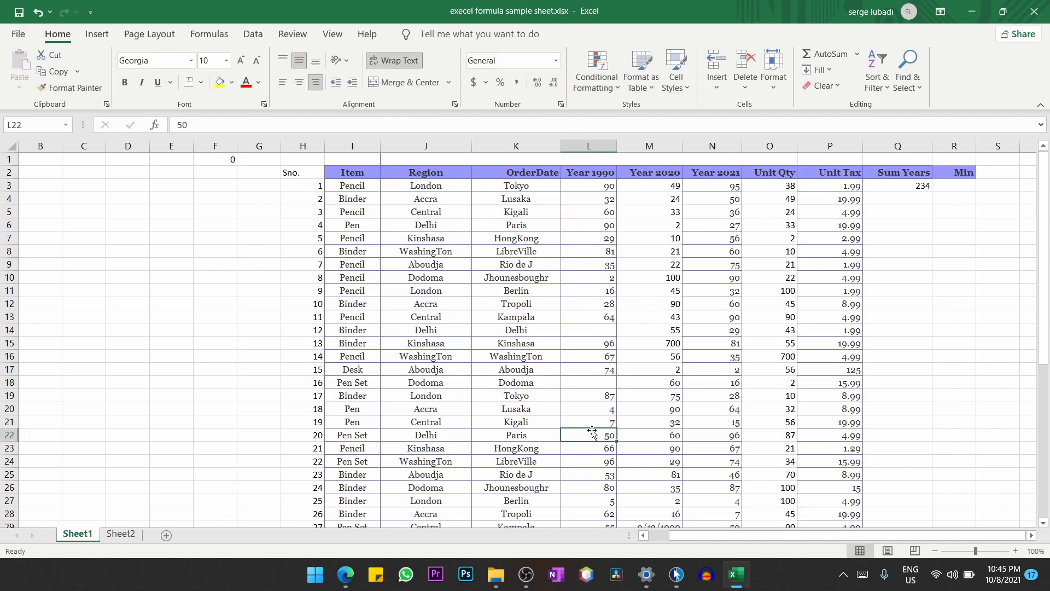
Count the numeric Year 1990 entries with =COUNT(L3:L45) in L49, below the column
scroll(592, 430, "down", 10)
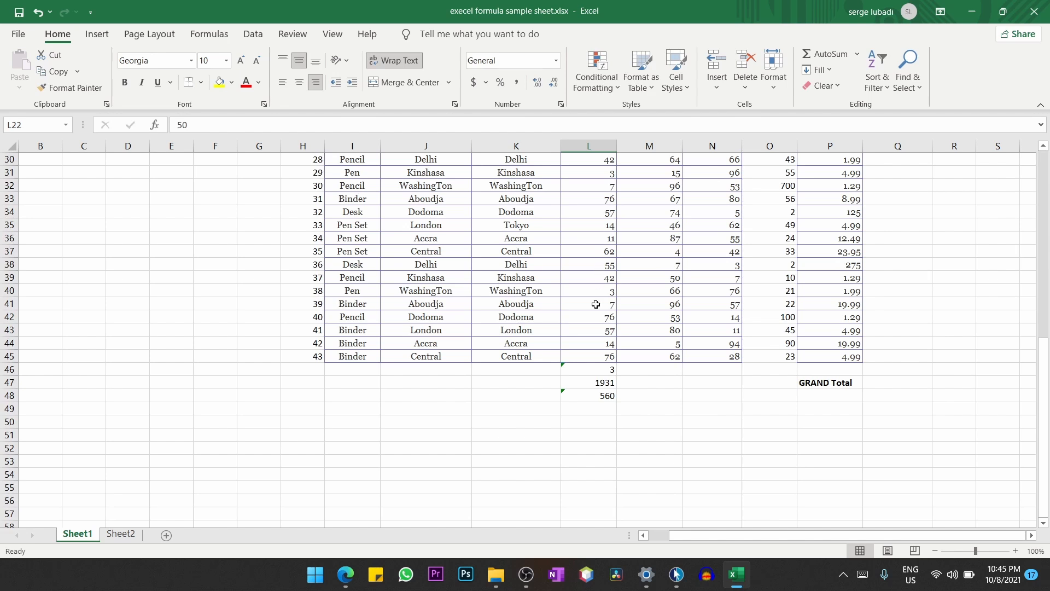
left_click(597, 412)
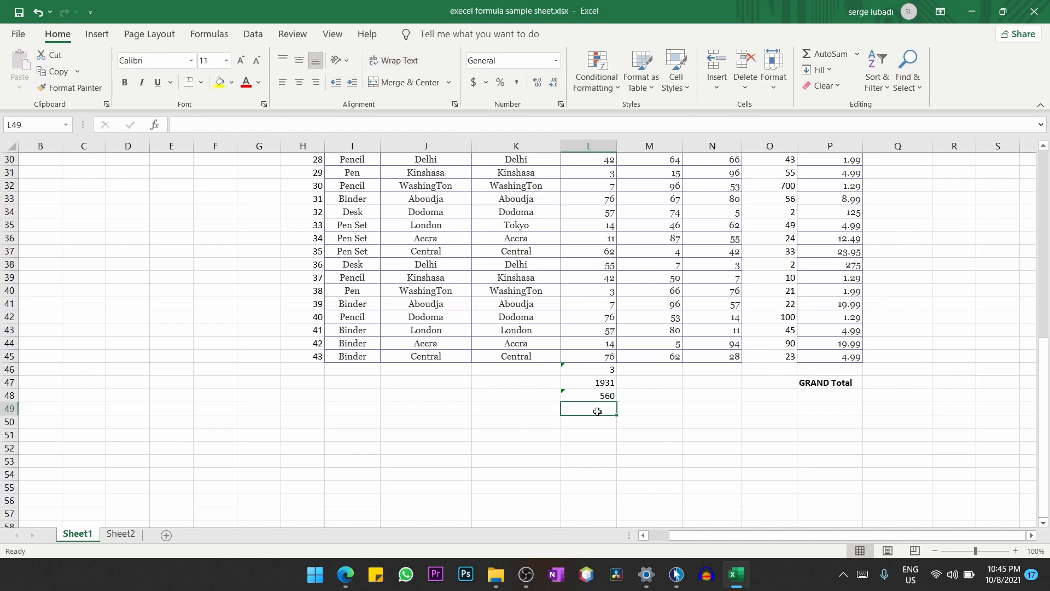
type("=")
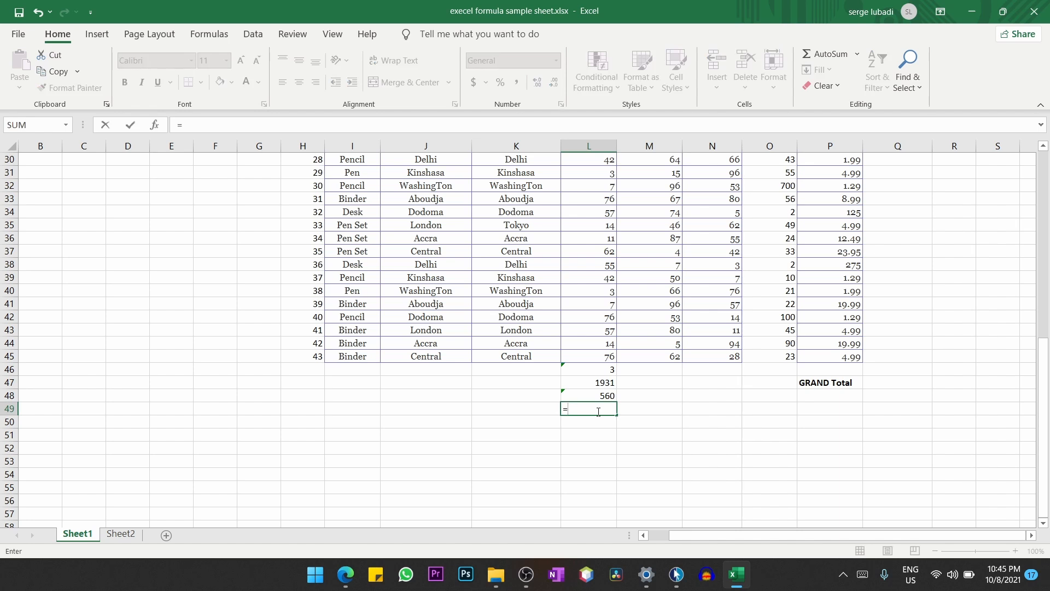
type("count")
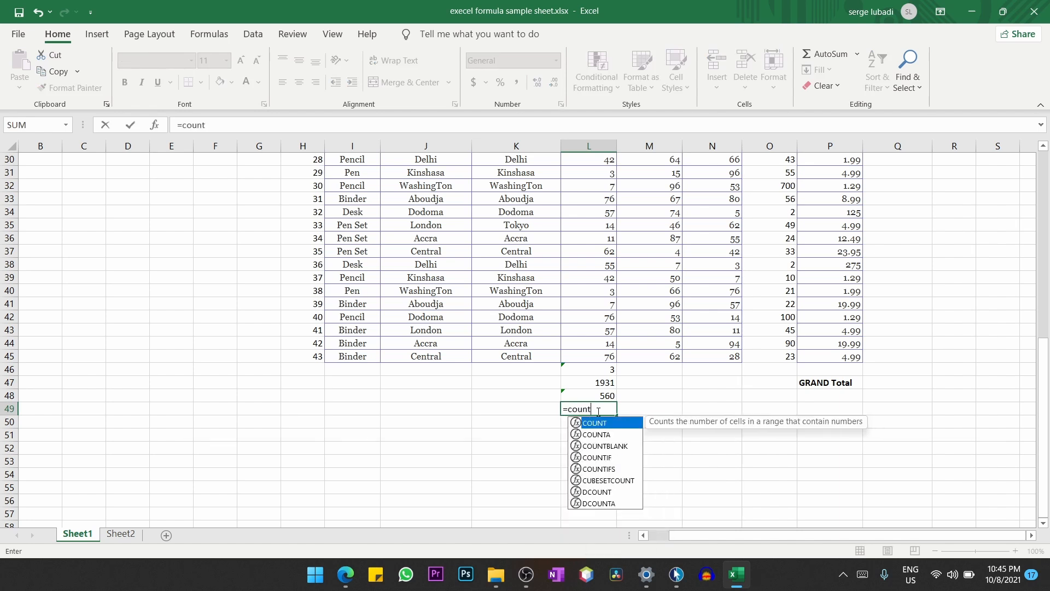
type("(")
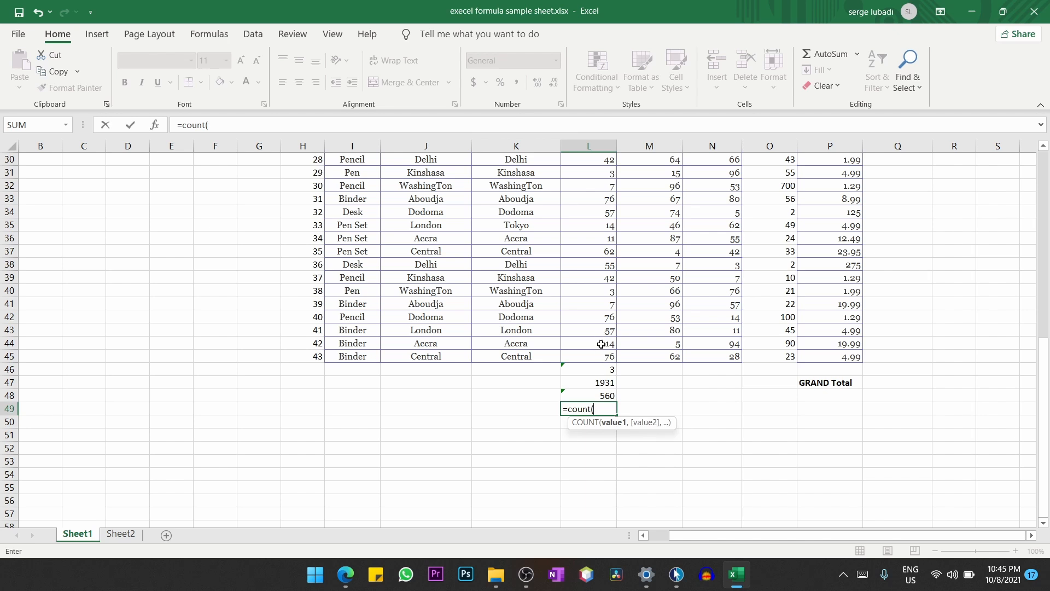
type("l3:l")
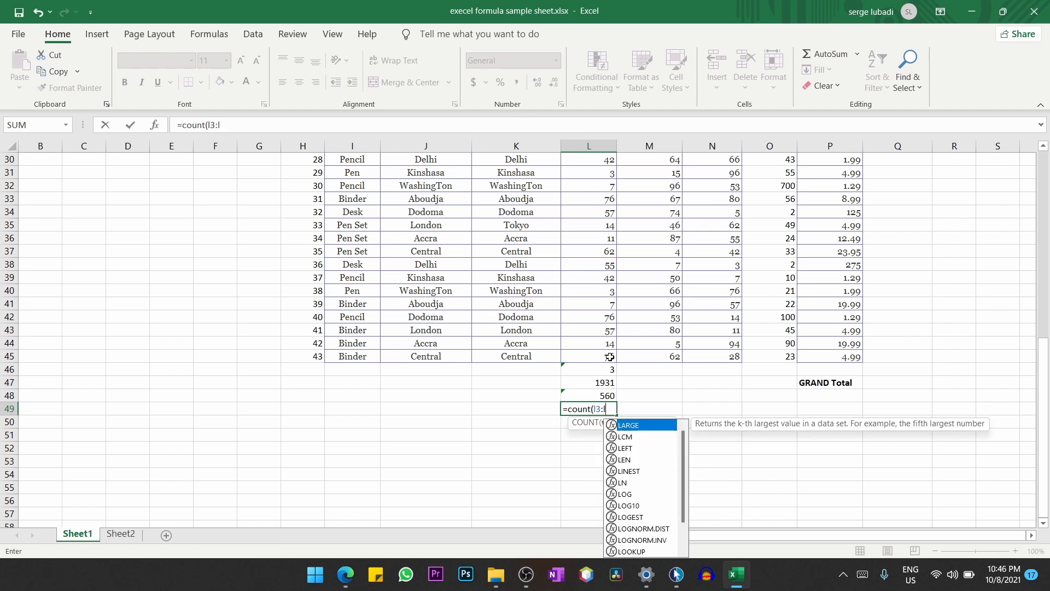
type("45")
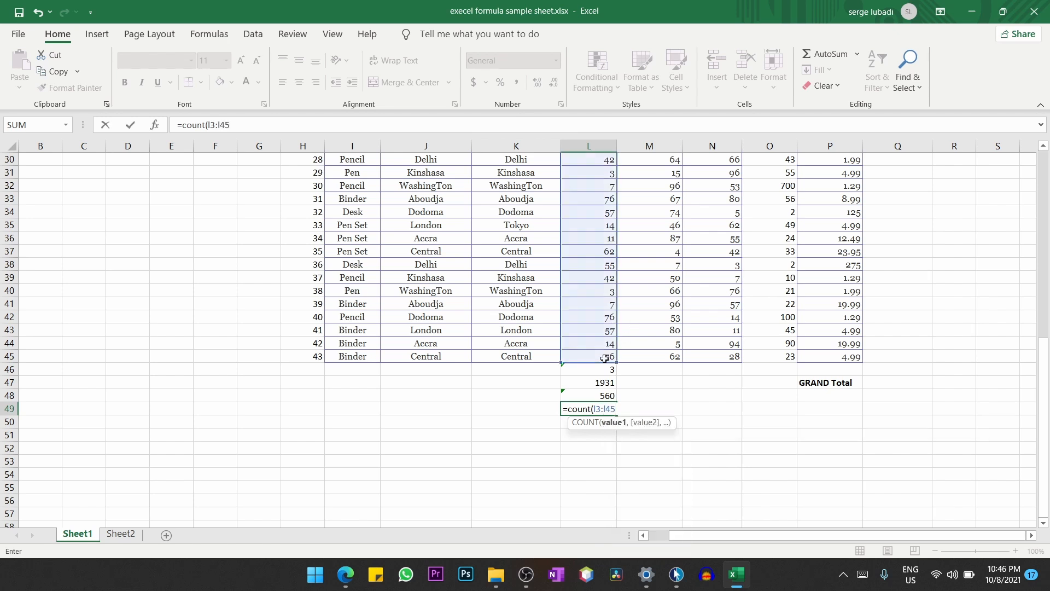
type(")")
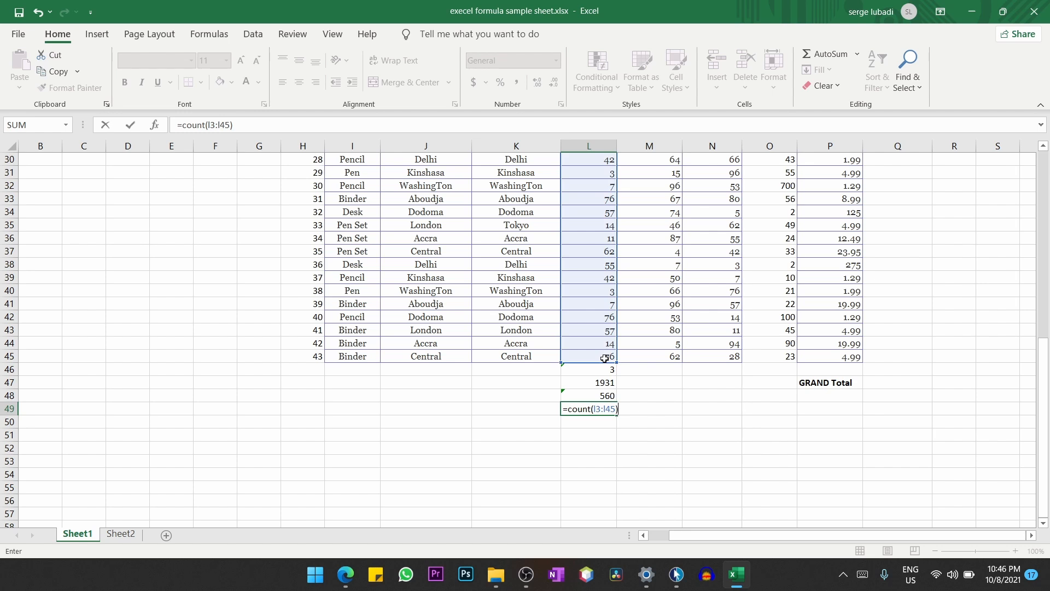
key("Return")
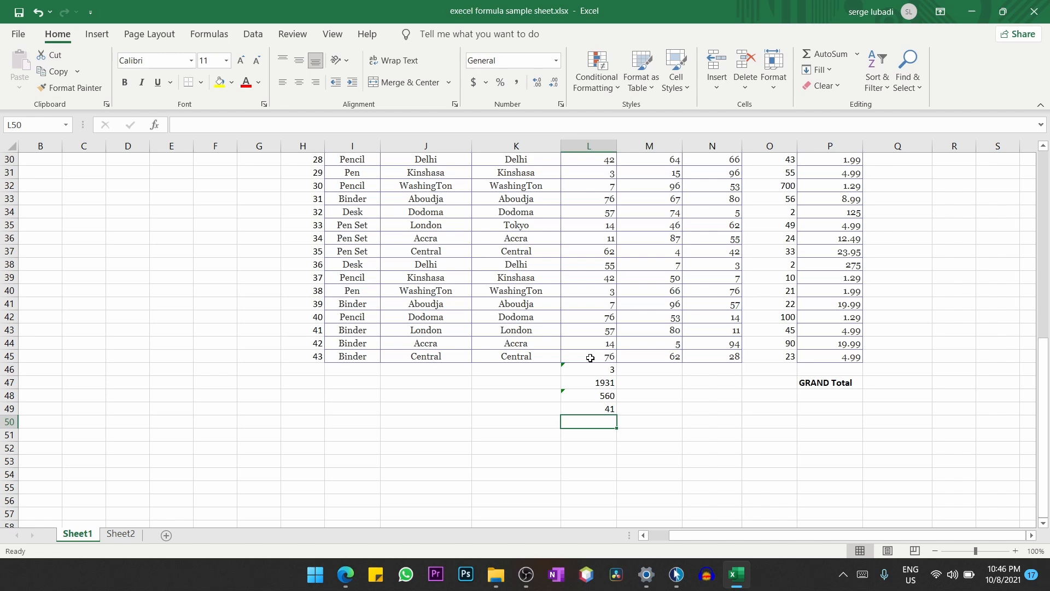
Review the Year 1990 column and the COUNT formula in L49, and clear the value in L41 to test the count
scroll(591, 316, "up", 6)
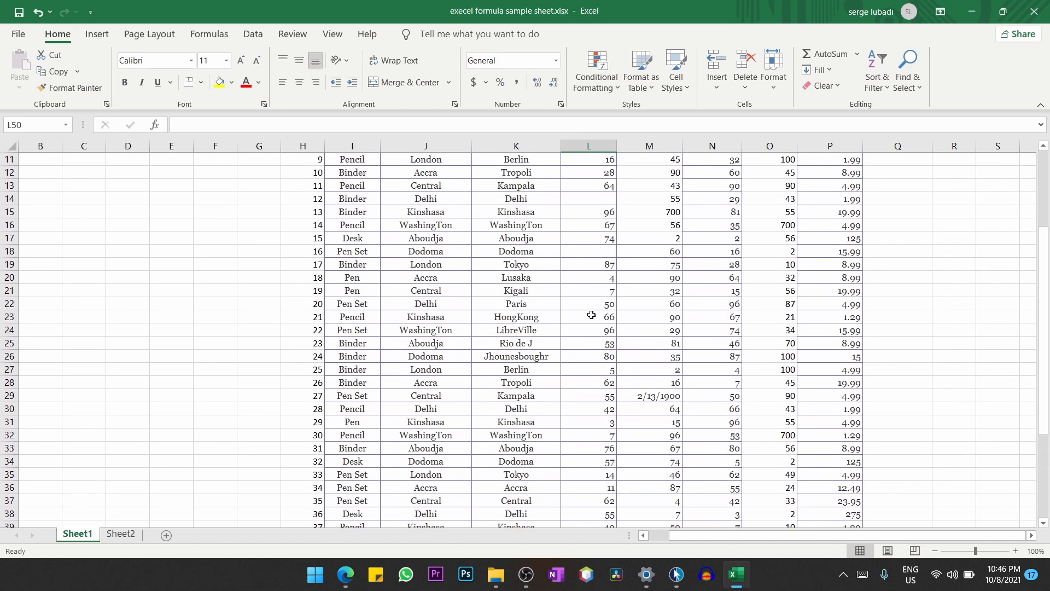
scroll(591, 315, "down", 5)
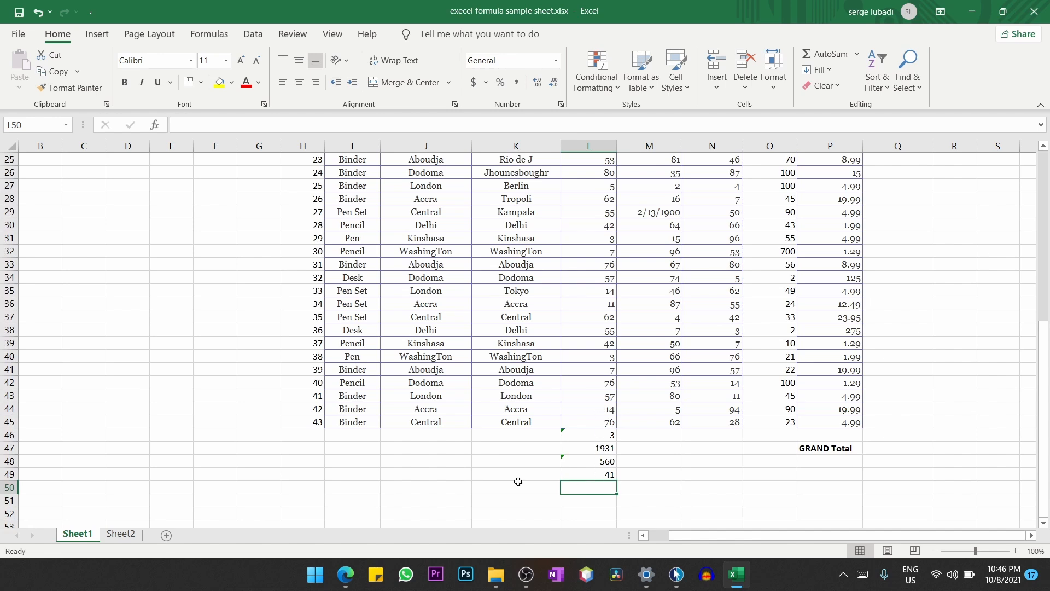
left_click(119, 535)
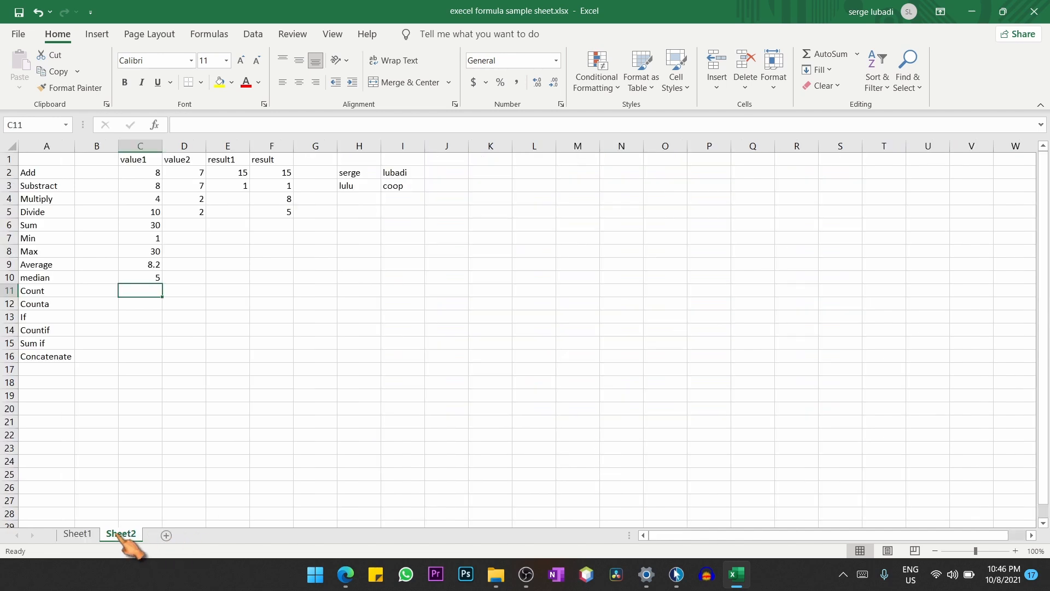
left_click(78, 534)
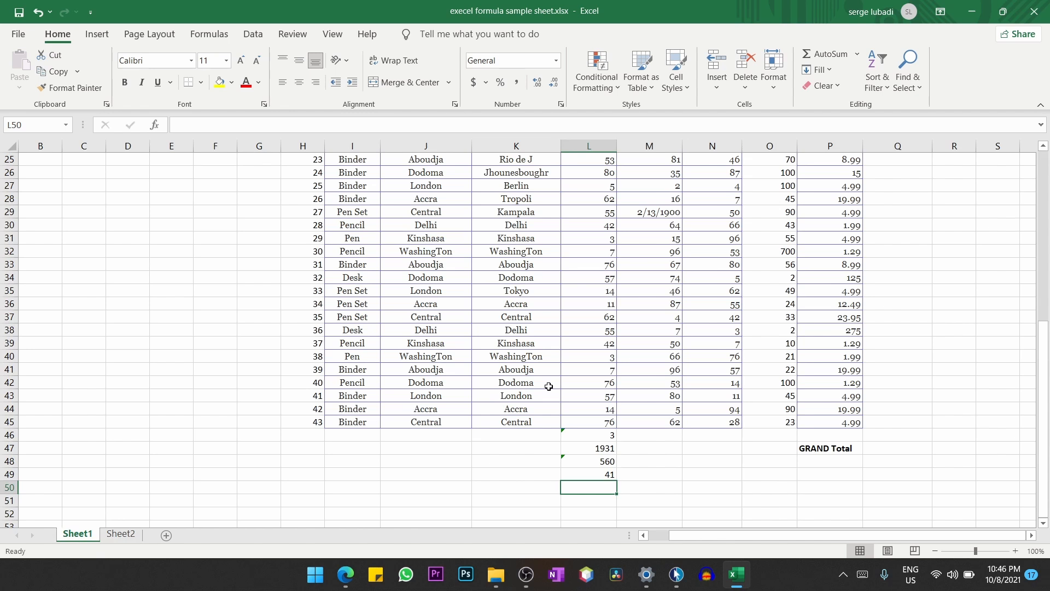
scroll(549, 386, "up", 1)
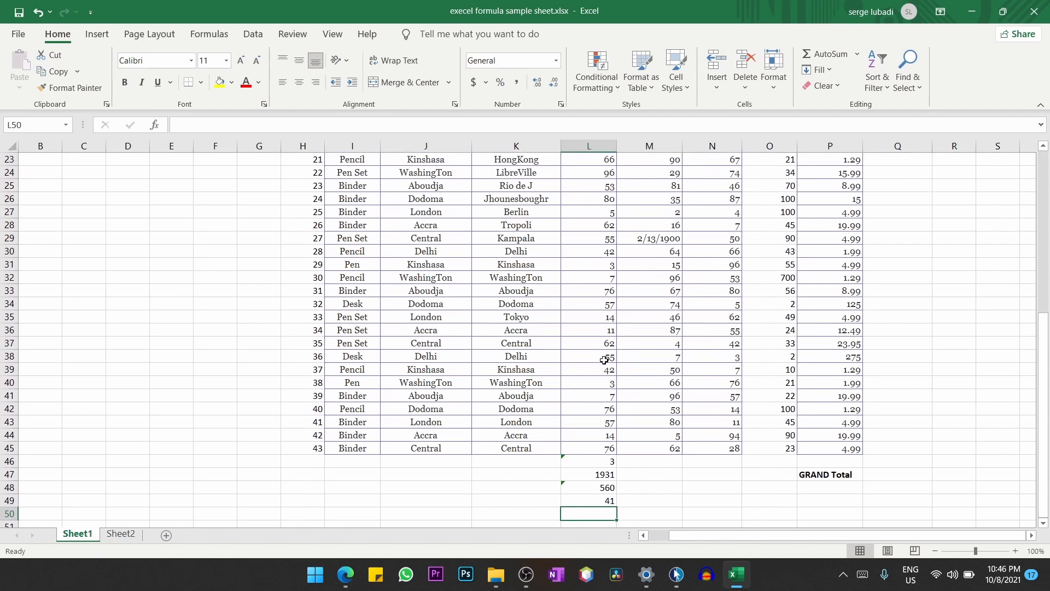
left_click(604, 501)
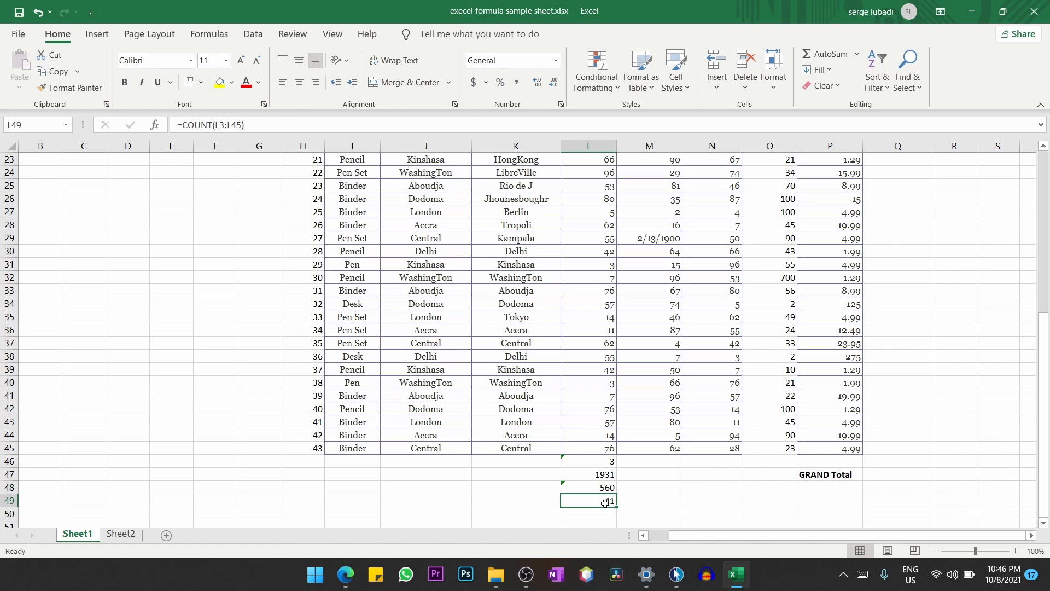
left_click(608, 394)
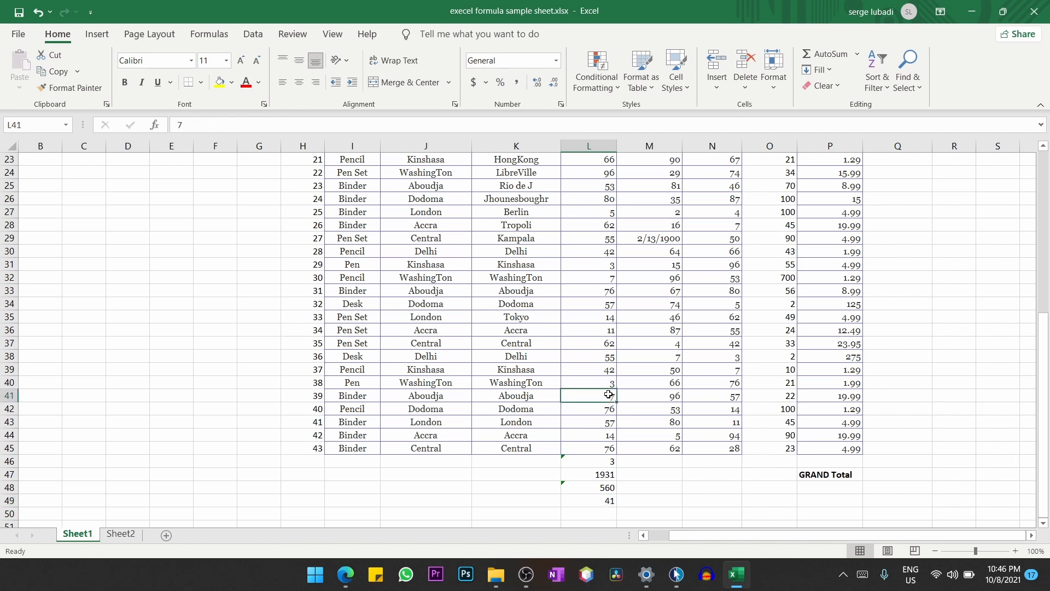
key("BackSpace")
key("Return")
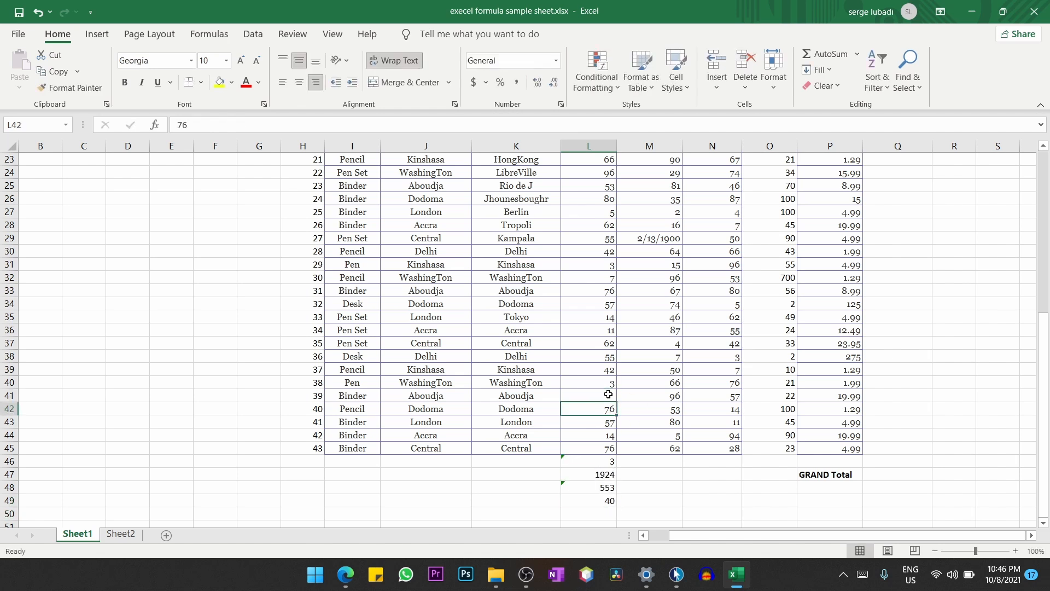
Replace the Year 1990 number in L38 with a person's first name as a text entry
scroll(625, 399, "down", 1)
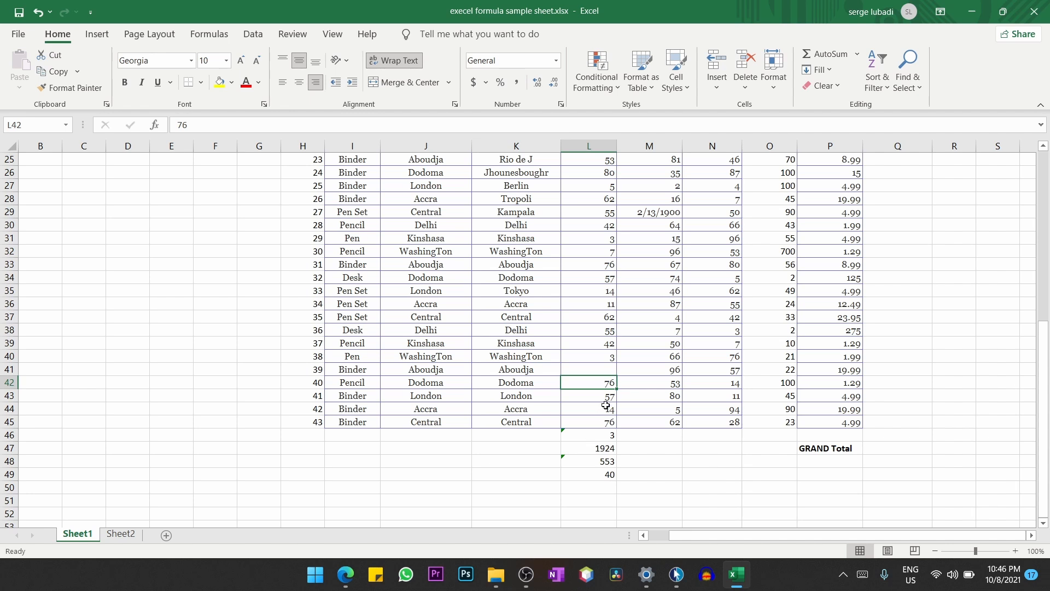
left_click(599, 332)
type("serge")
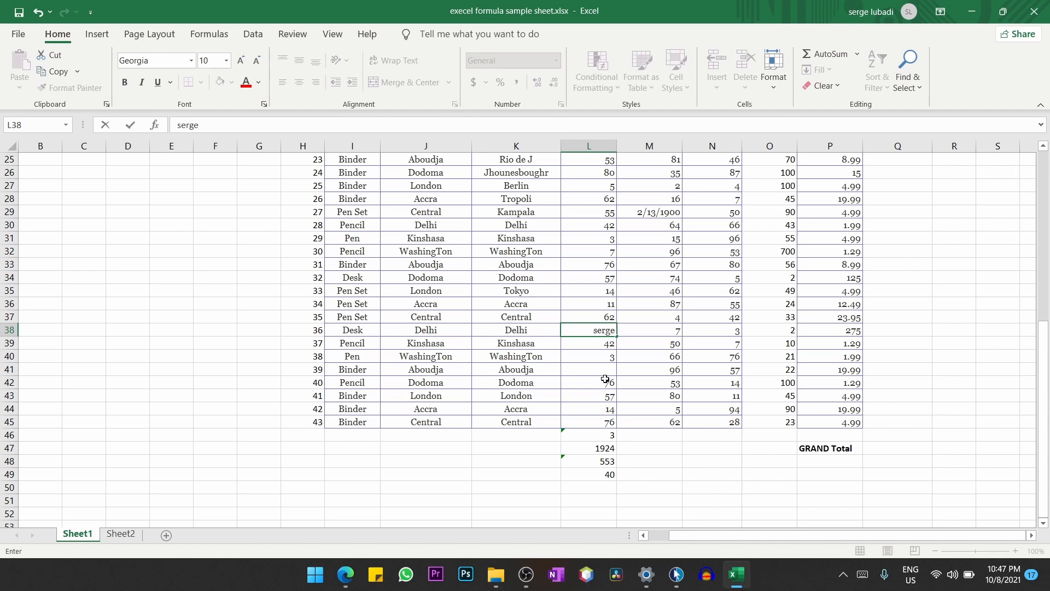
key("Return")
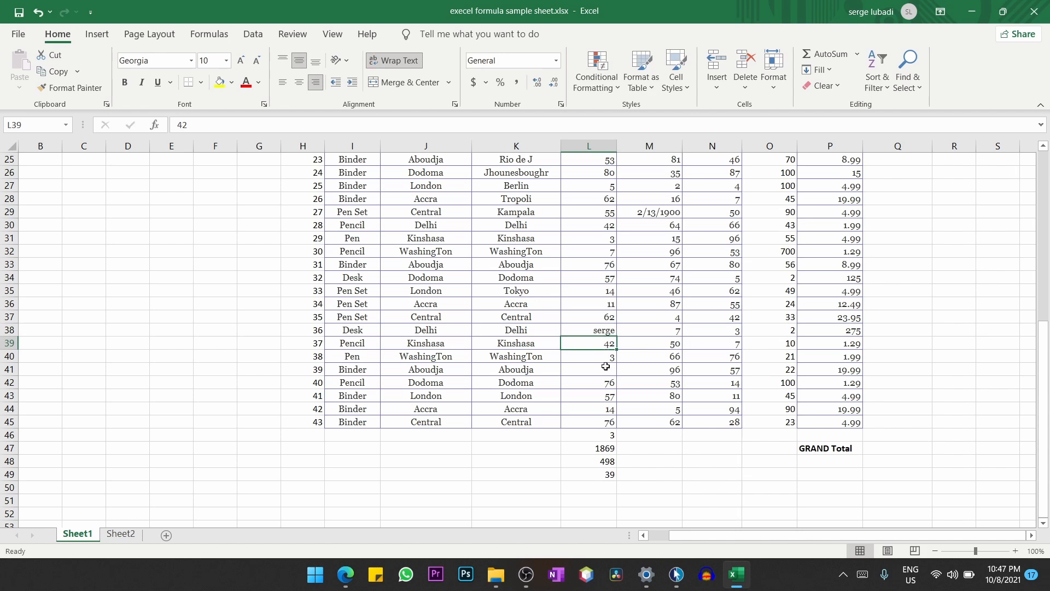
Count all non-blank Year 1990 entries with =COUNTA(L3:L45) in L50 and review the formula
left_click(605, 488)
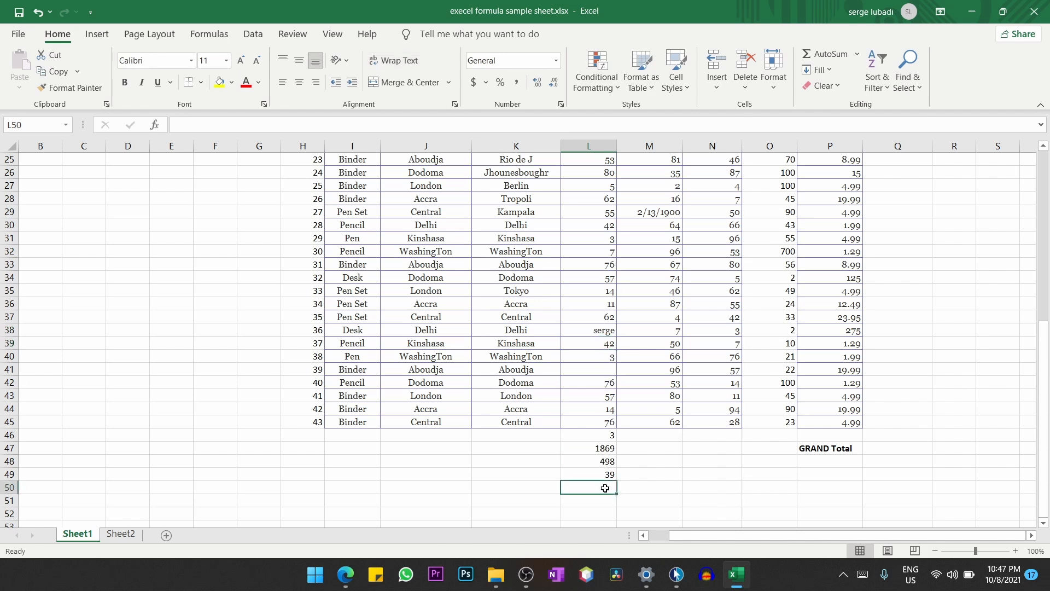
type("=")
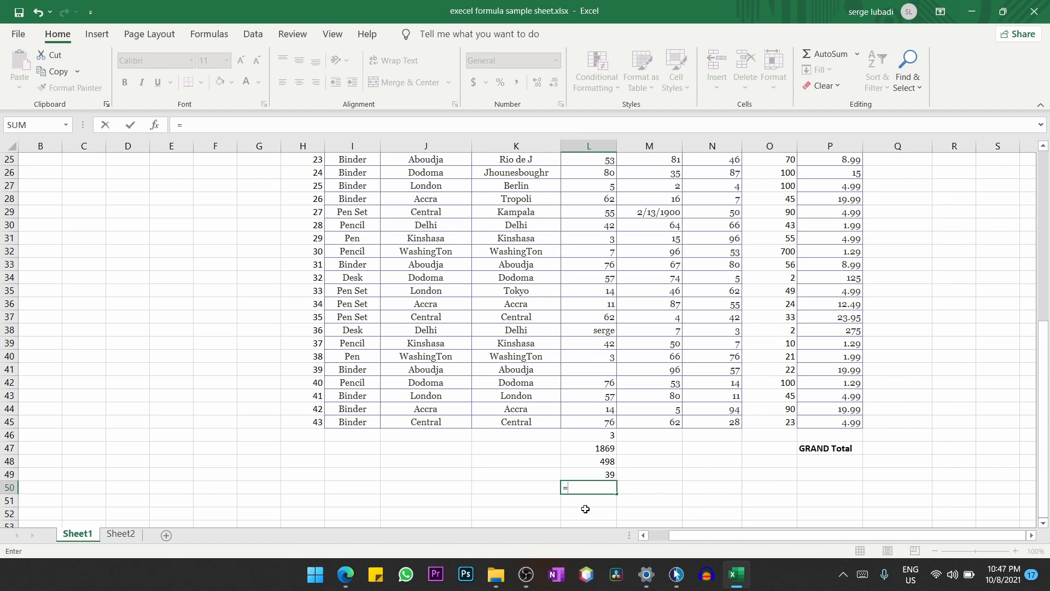
type("counta(")
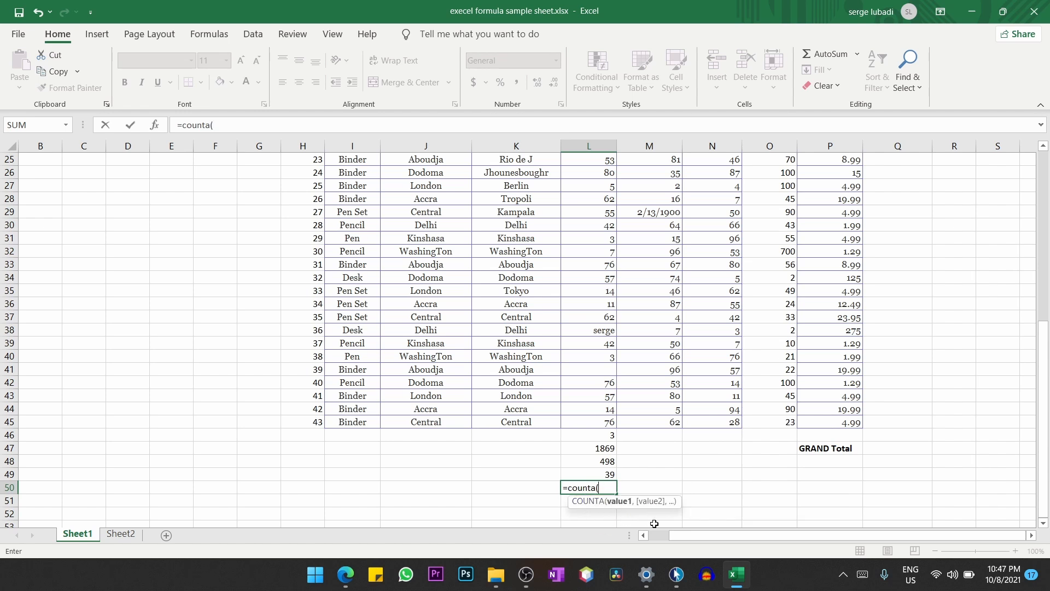
type("l3:l45")
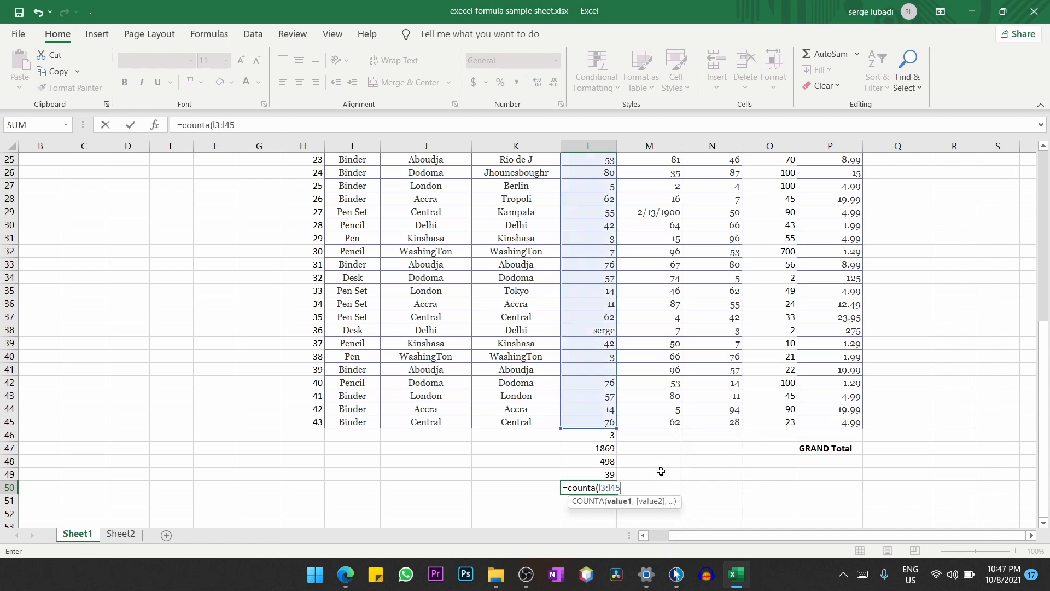
type(")")
key("Return")
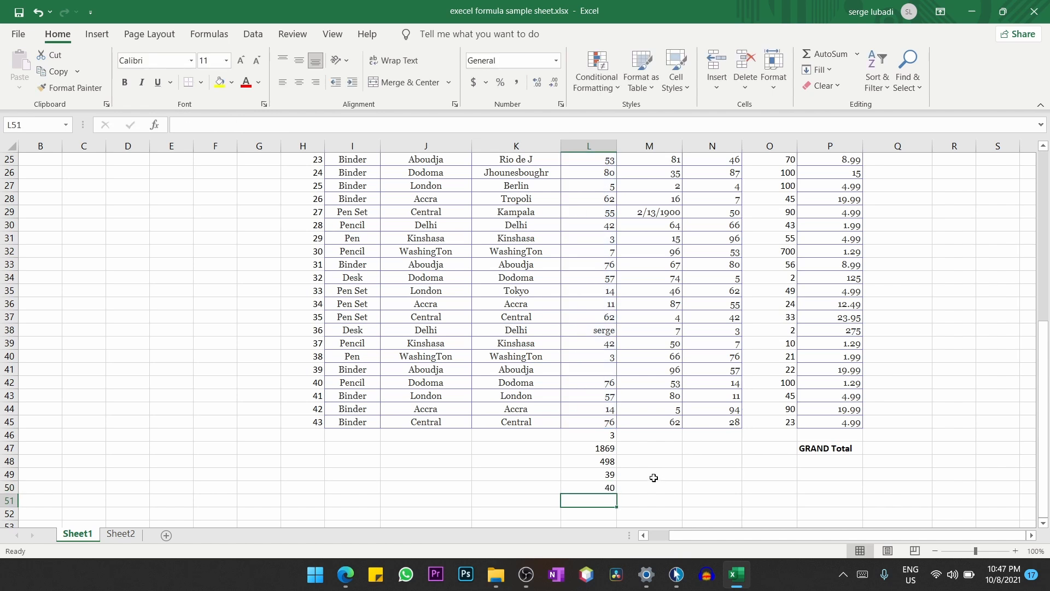
left_click(607, 489)
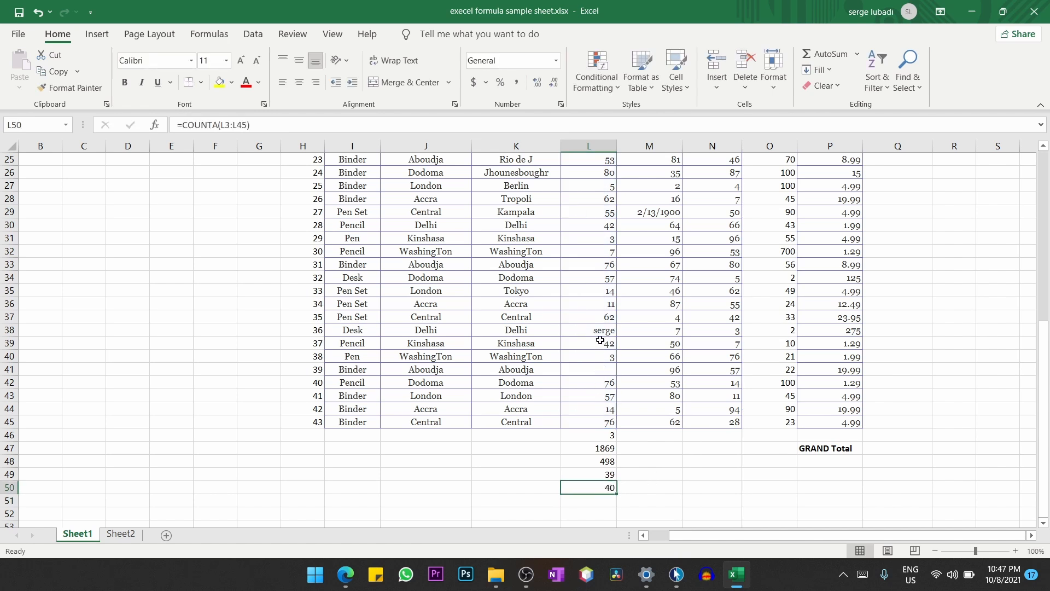
Enter the mixed number-and-symbol text 56^&& in L41 of the Year 1990 column
left_click(604, 372)
type("56")
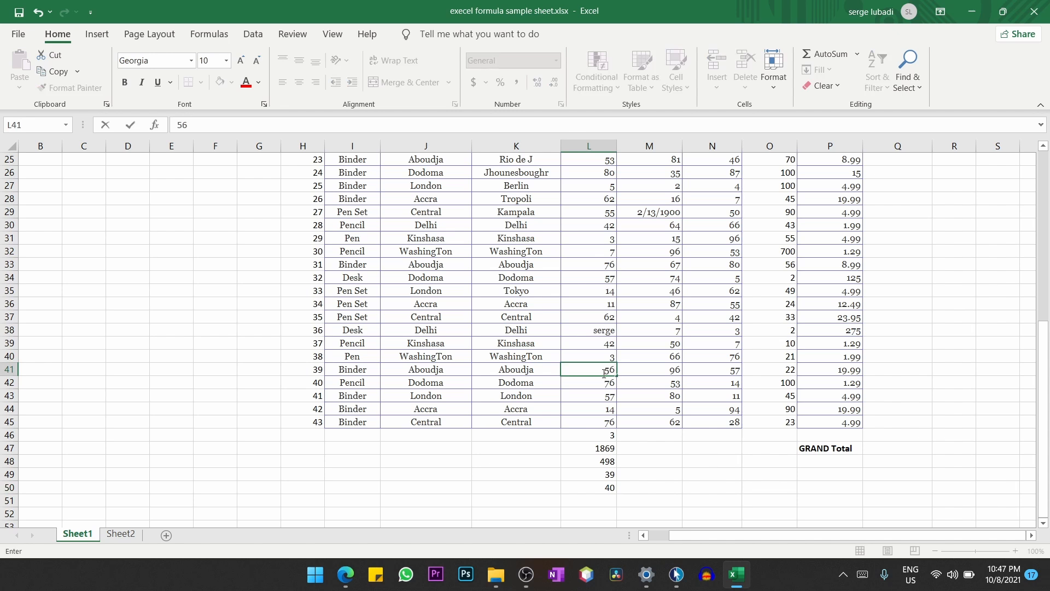
type("^&&")
key("Return")
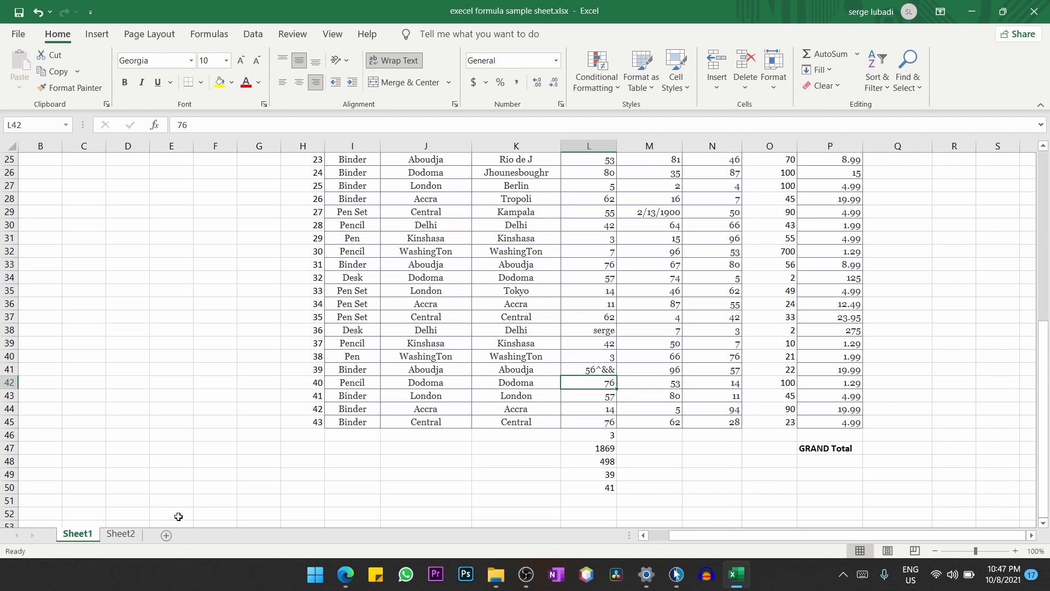
On Sheet2, start an IF formula in C13 with the logical test C5>=D5
left_click(122, 535)
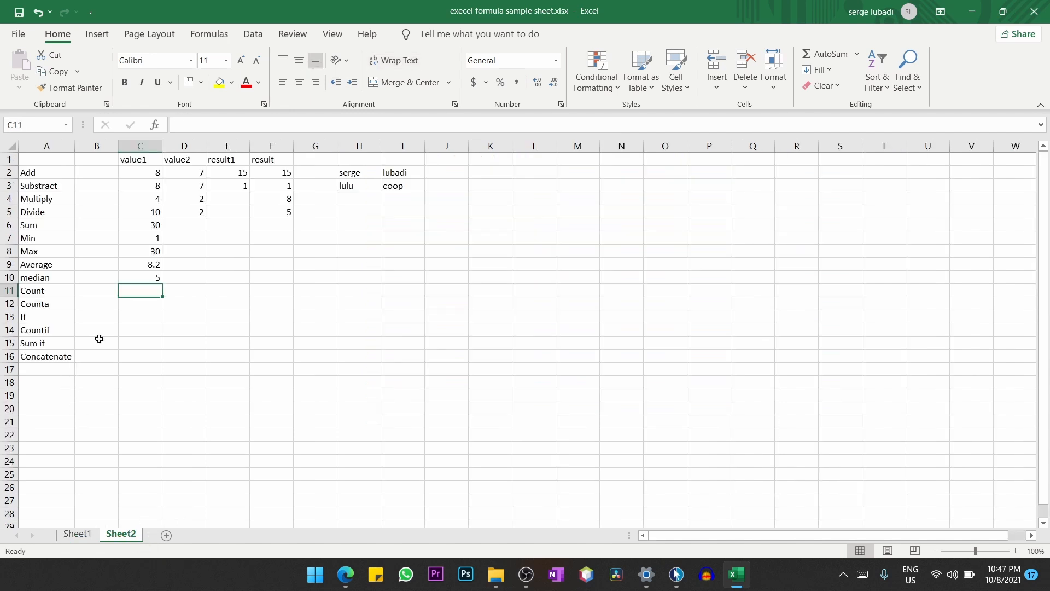
left_click(140, 317)
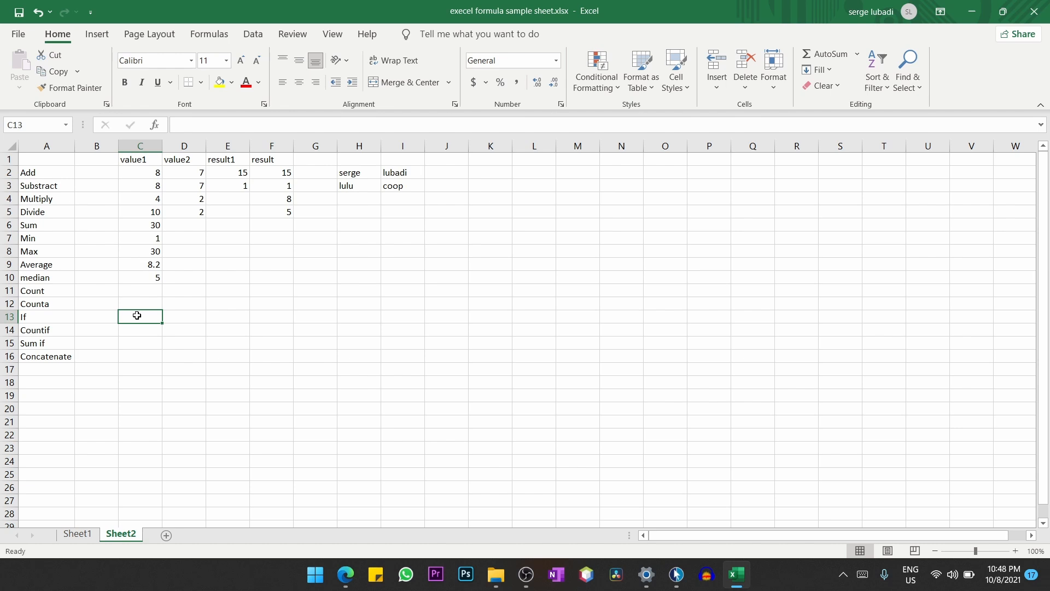
type("=if")
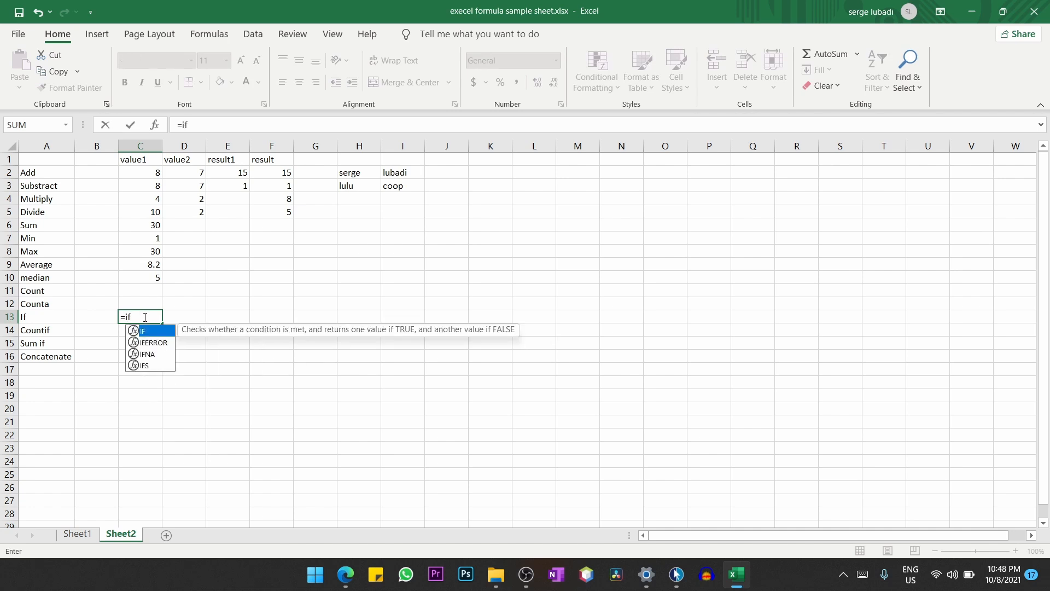
type("(")
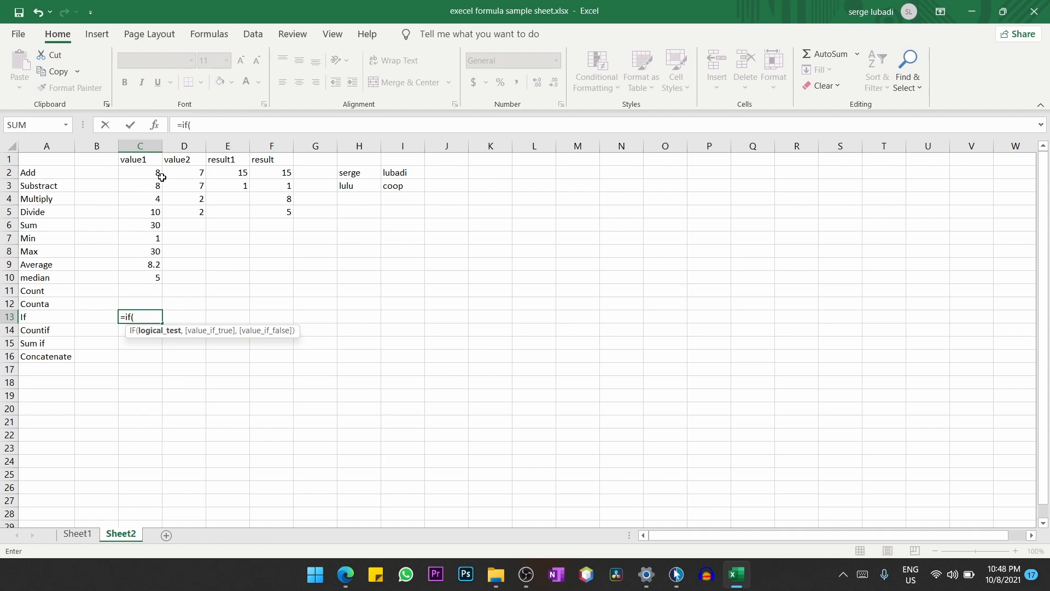
left_click(152, 214)
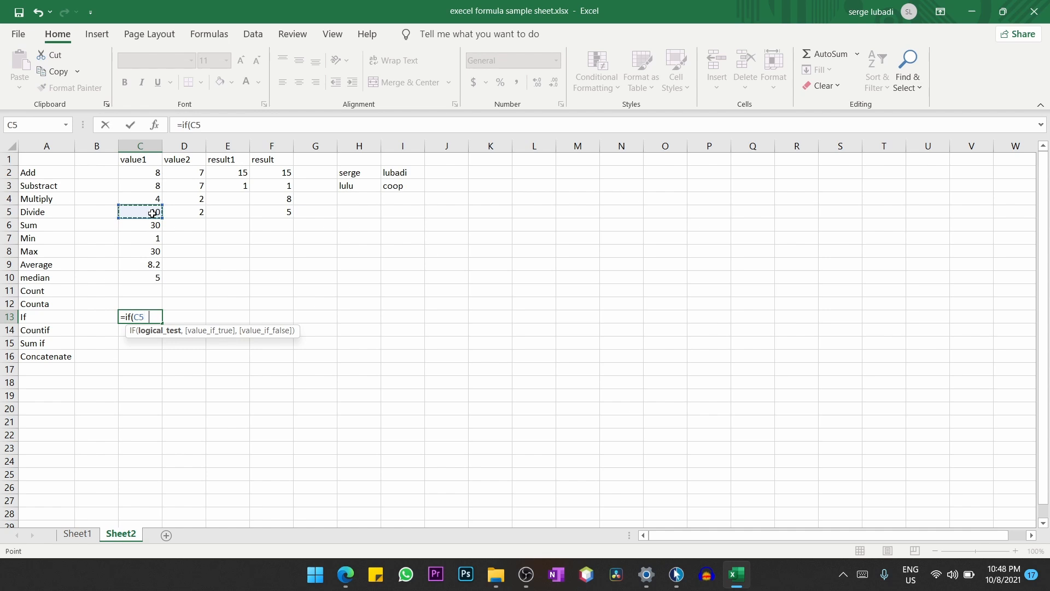
type(">=")
left_click(198, 215)
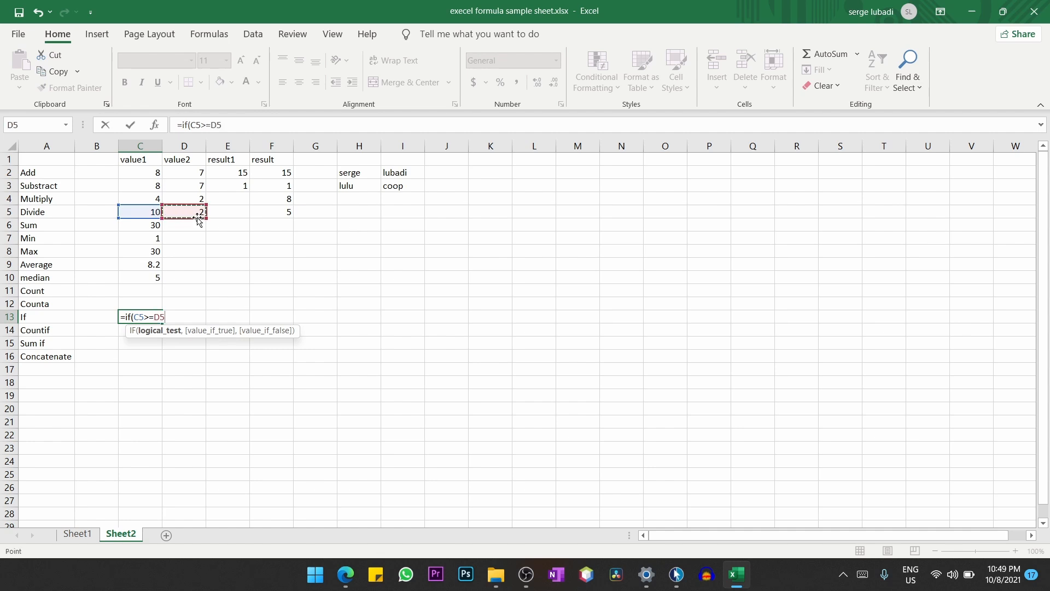
type(",")
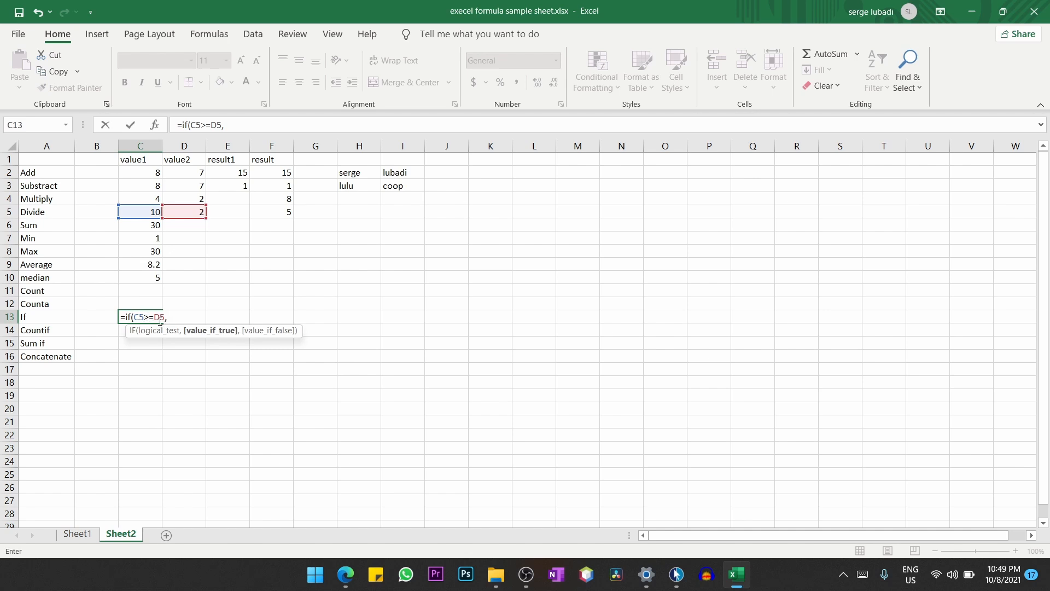
Complete the IF formula in C13 to return "PASSE" when true and "FAIL" when false, and review it
type("\"")
type("passe")
key("BackSpace")
key("BackSpace")
key("BackSpace")
key("BackSpace")
type("PASSE\",")
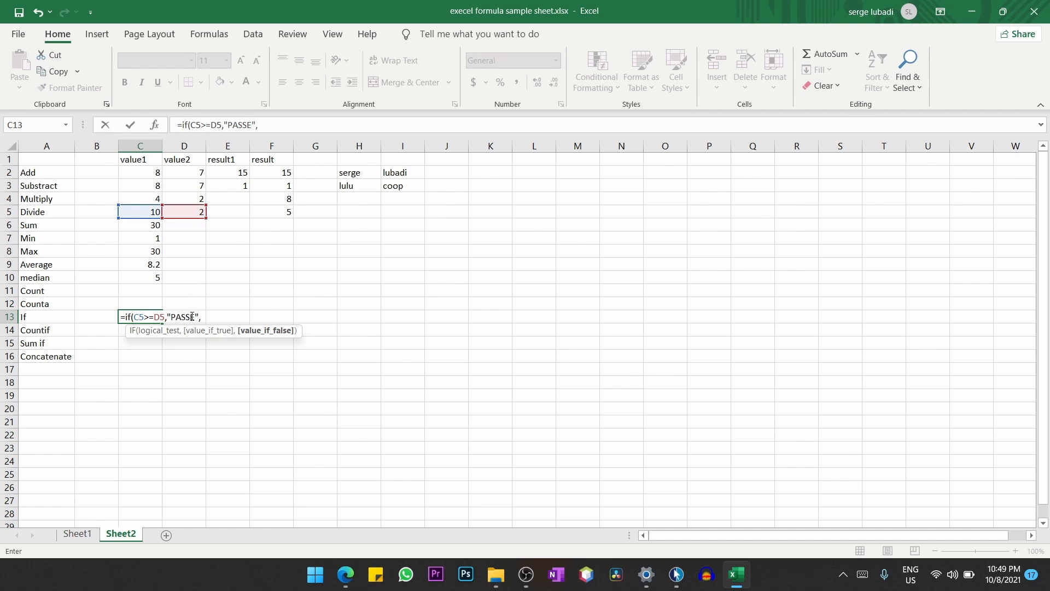
type("\"FAIL\")")
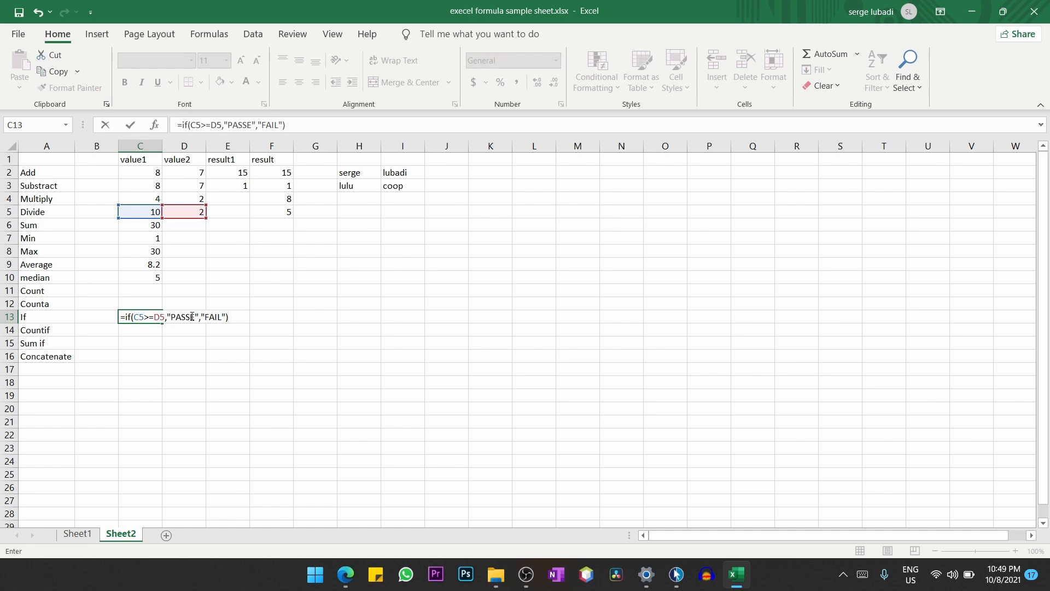
key("Return")
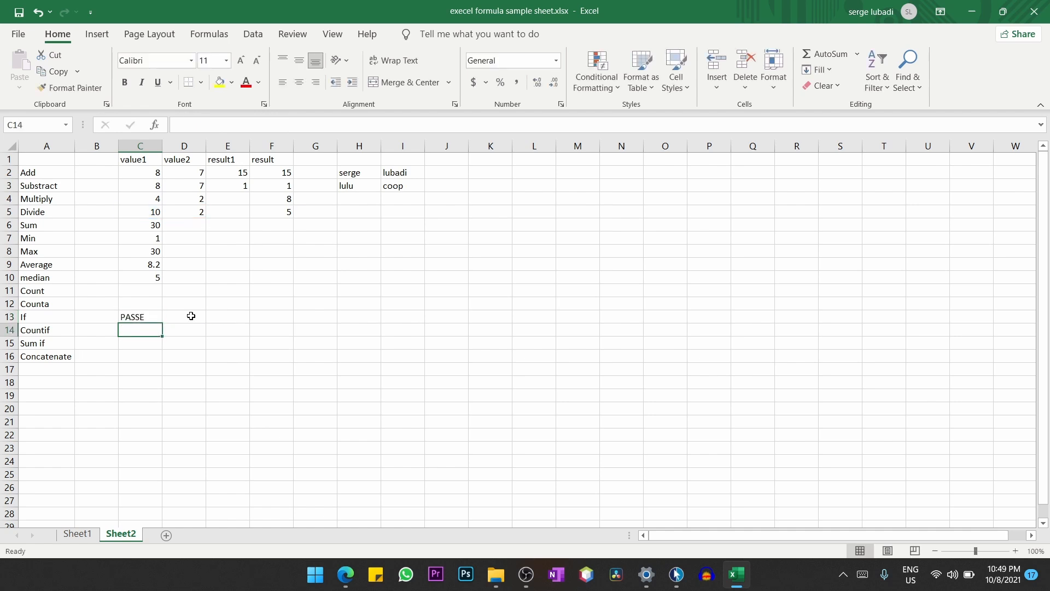
left_click(144, 317)
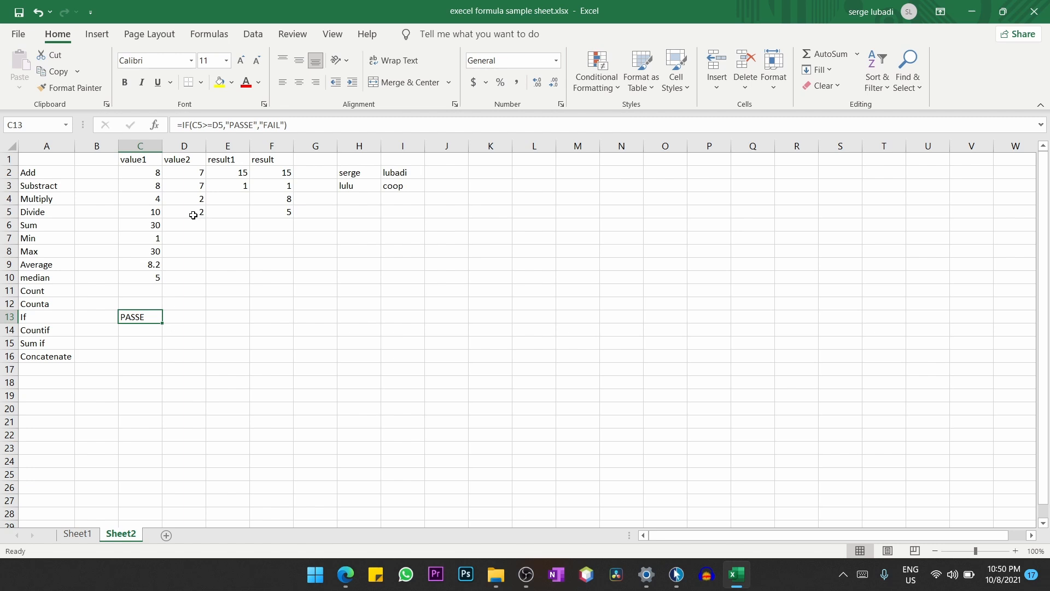
Set the Divide row's value1 in C5 to 1 and check the IF result in C13
left_click(156, 220)
left_click(157, 213)
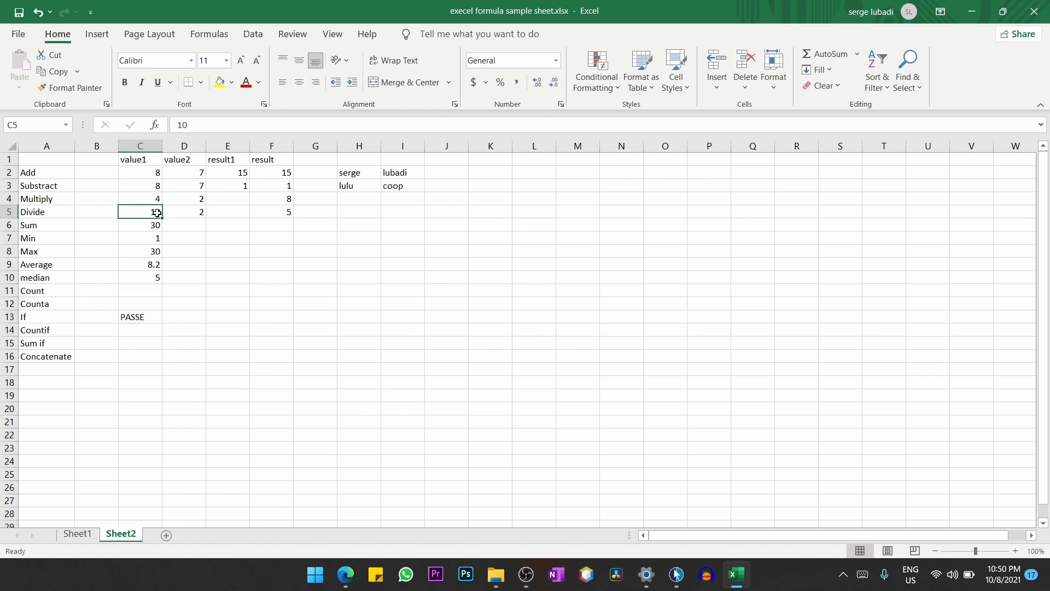
type("1")
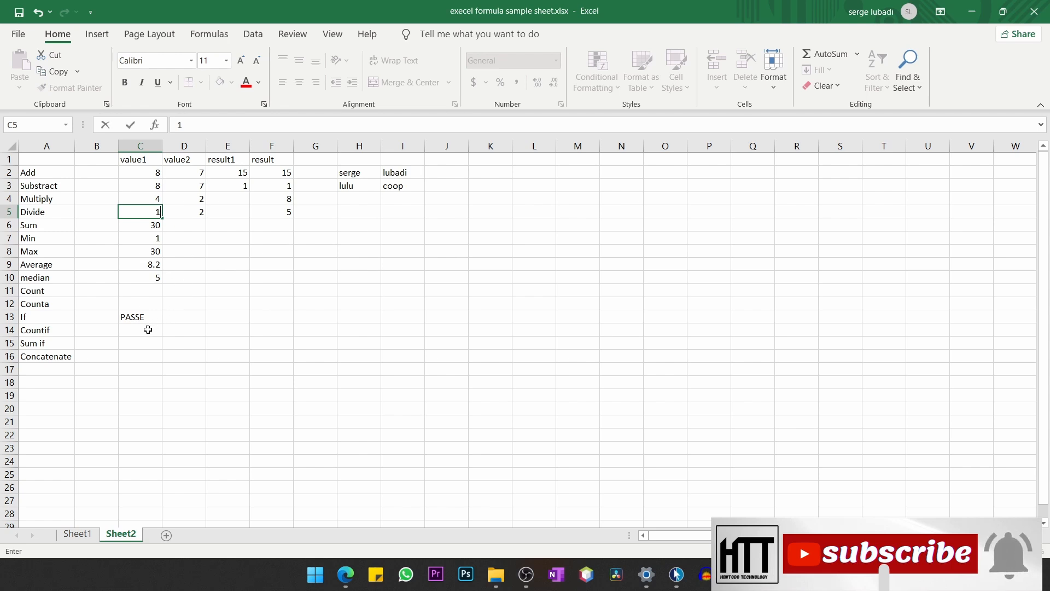
key("Return")
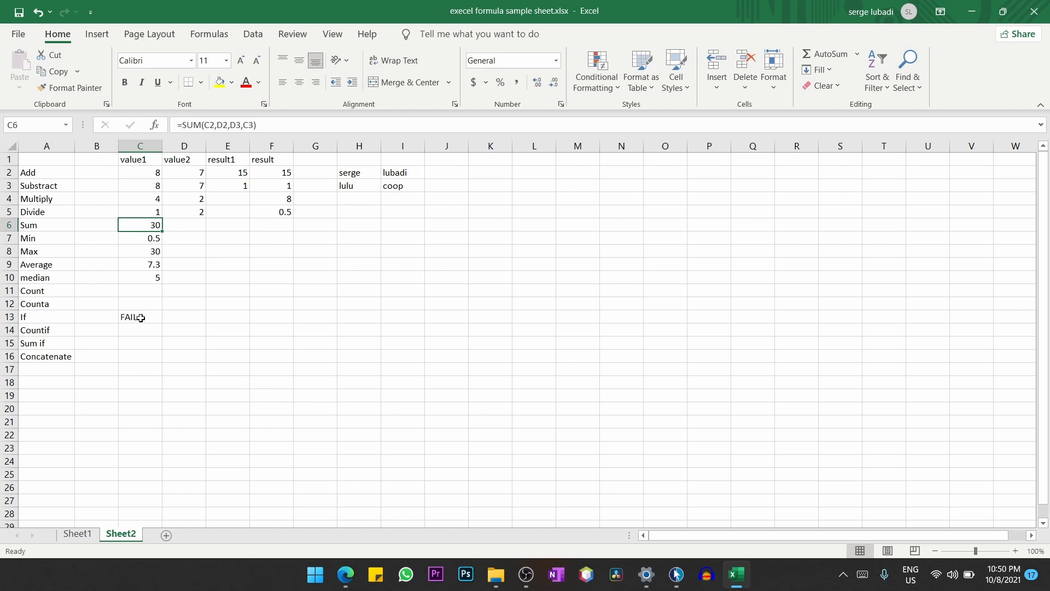
left_click(132, 321)
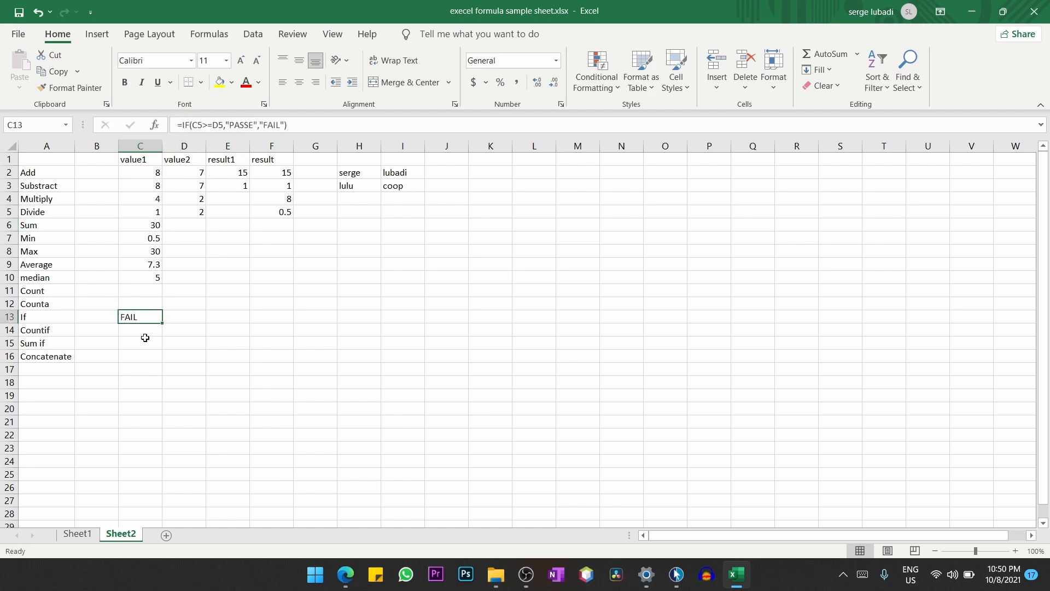
Count the cells equal to 1 with =COUNTIF(C2:F5,1) in C14 and review the formula
left_click(131, 330)
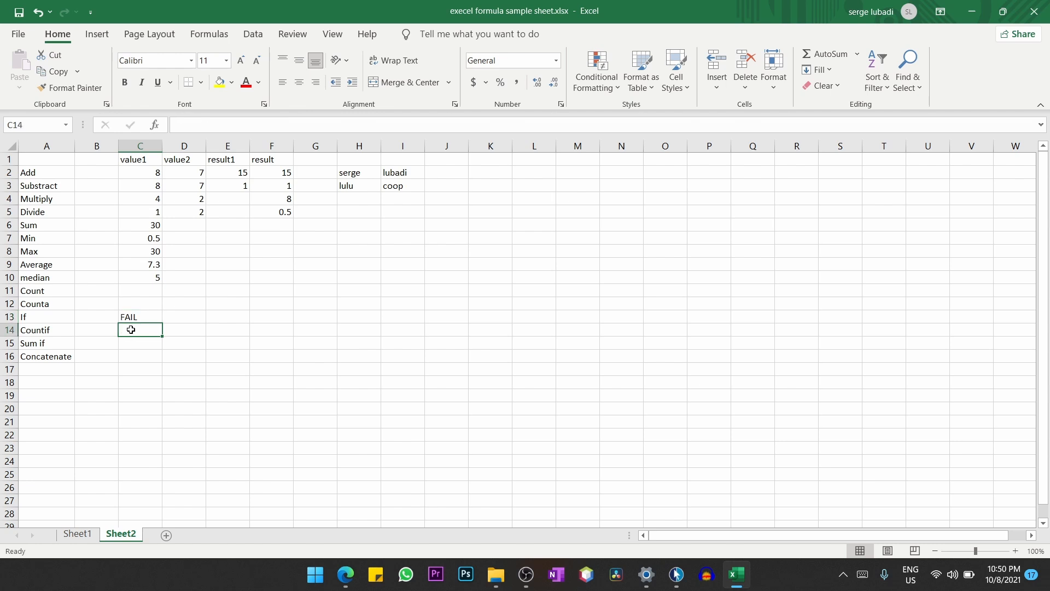
type("=")
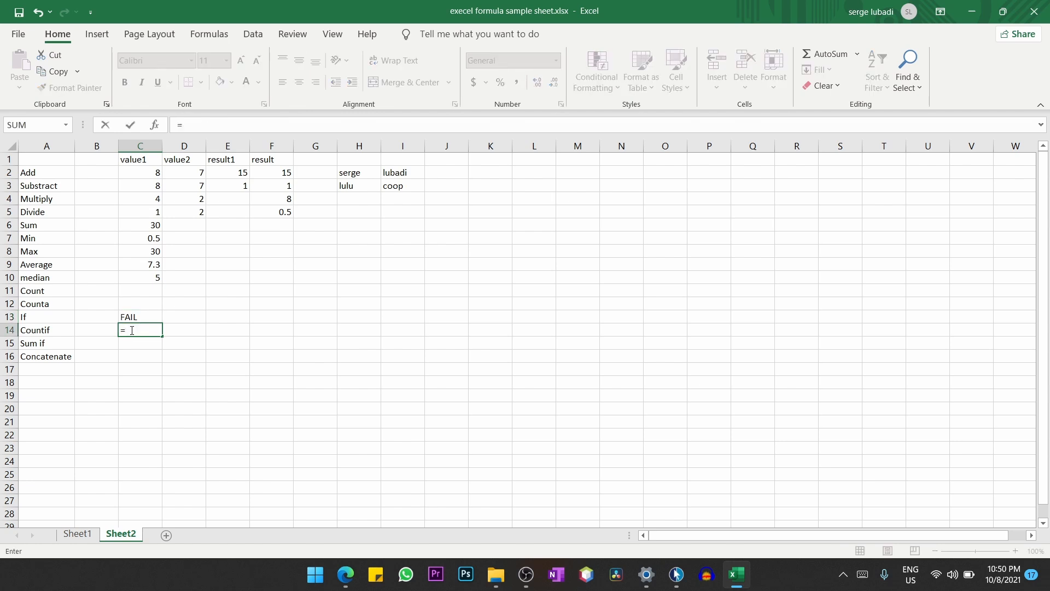
type("Coun")
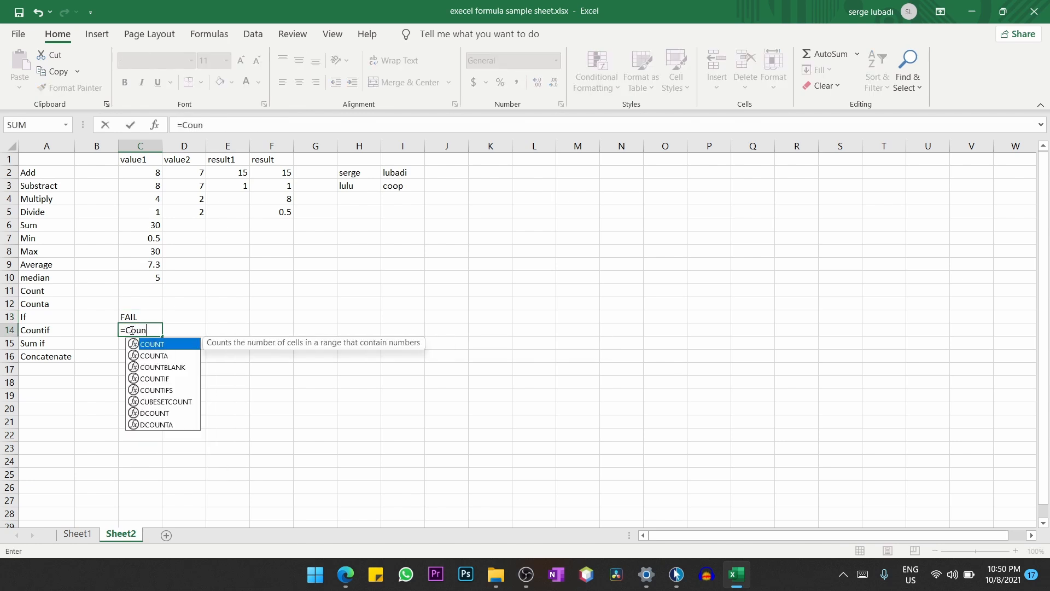
double_click(153, 378)
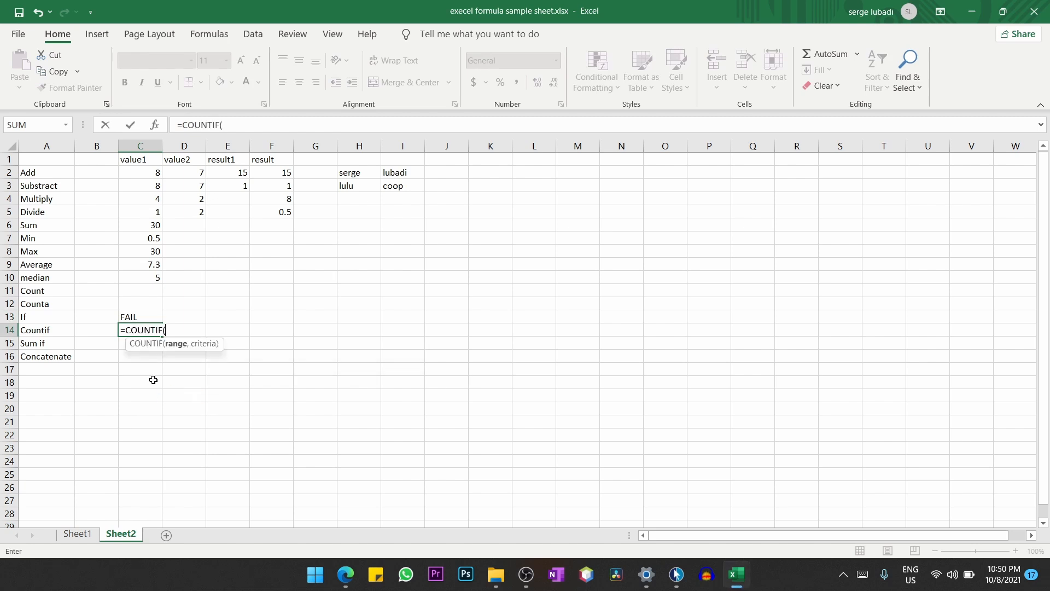
left_click(263, 214)
left_click_drag(247, 213, 157, 174)
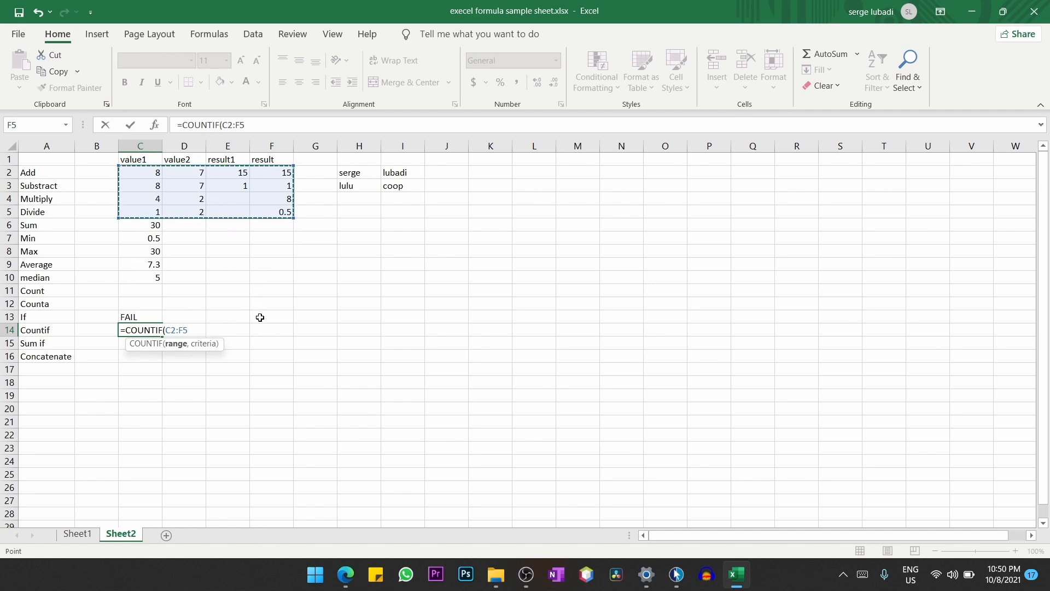
type(",")
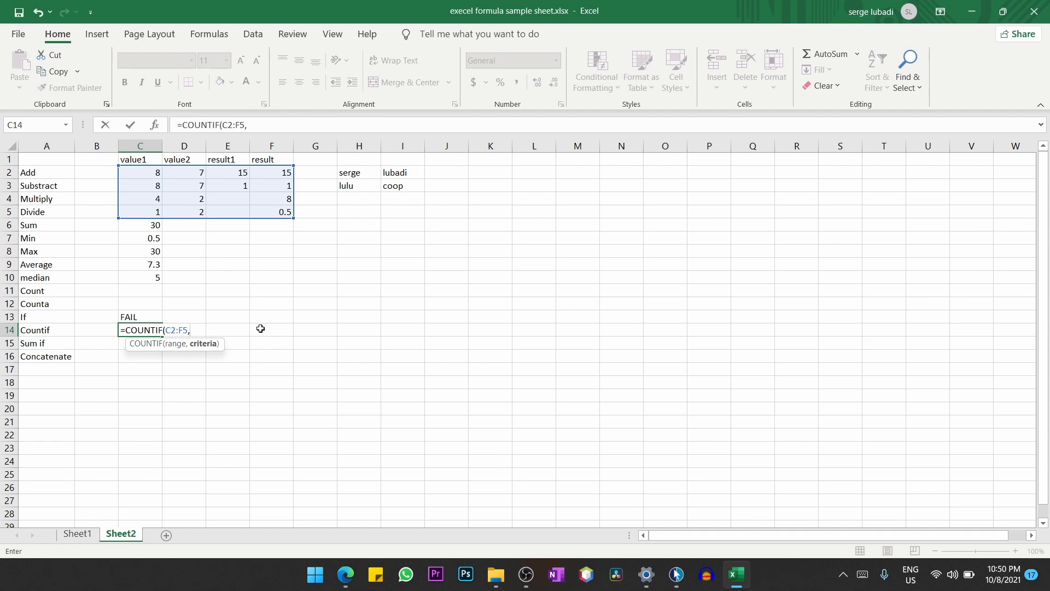
type("1)")
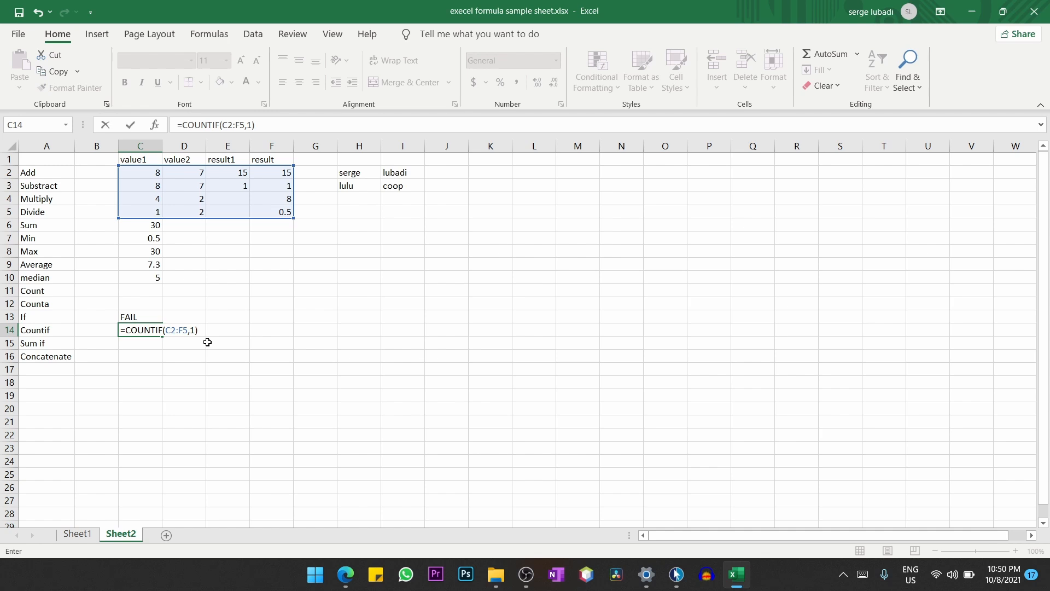
key("Return")
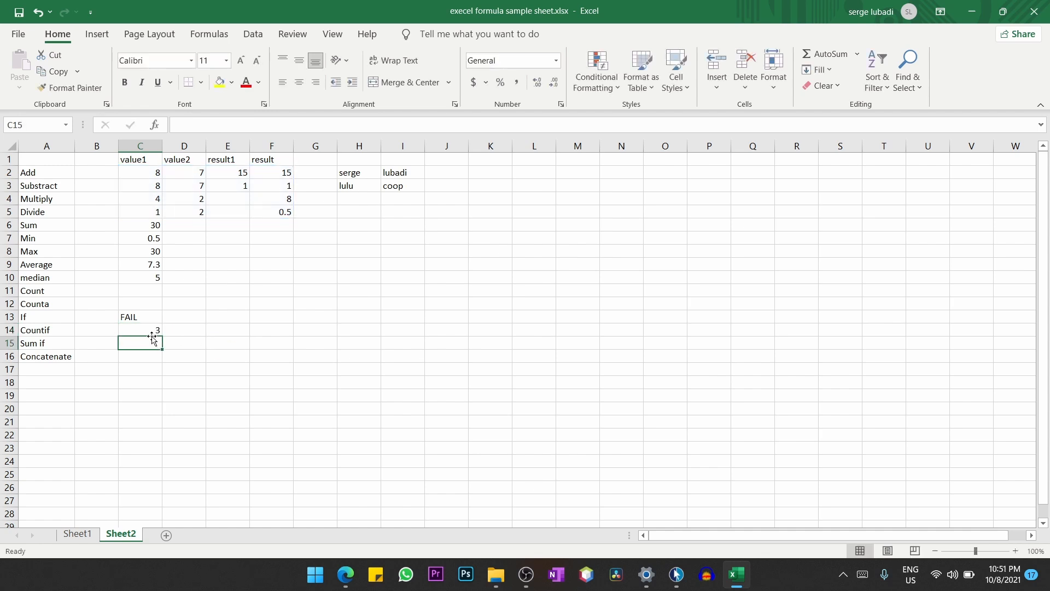
left_click(143, 329)
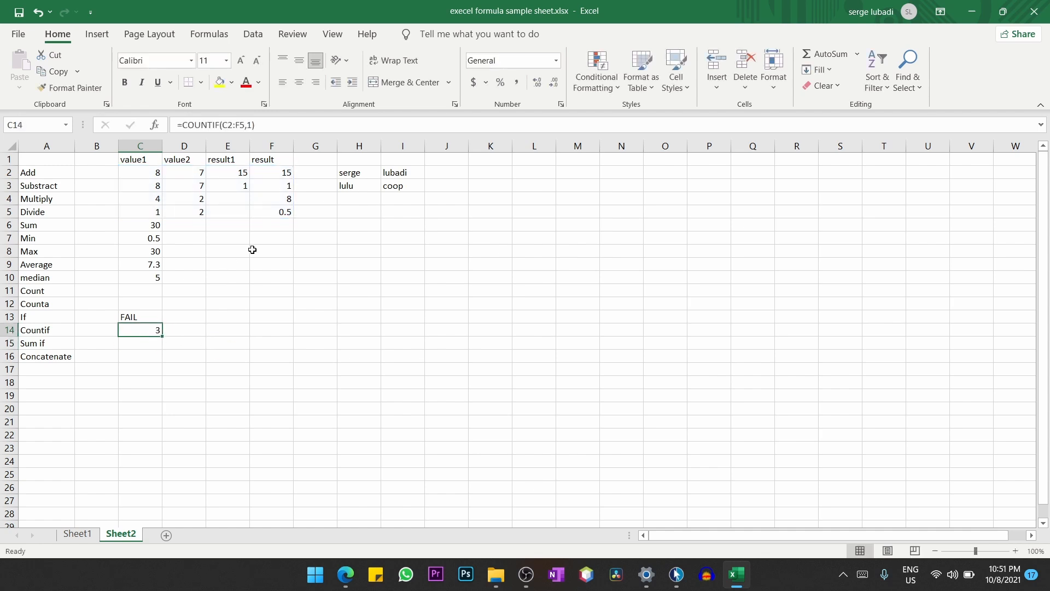
Change the COUNTIF criterion in C14 to 4 and check the result against the matching cell C4
left_click_drag(278, 214, 155, 175)
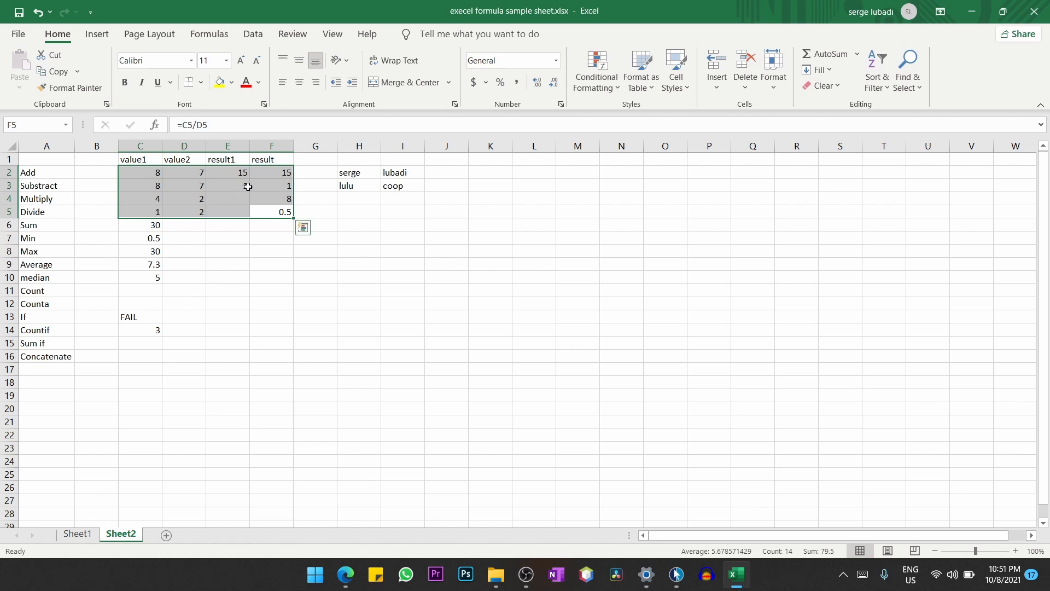
double_click(150, 333)
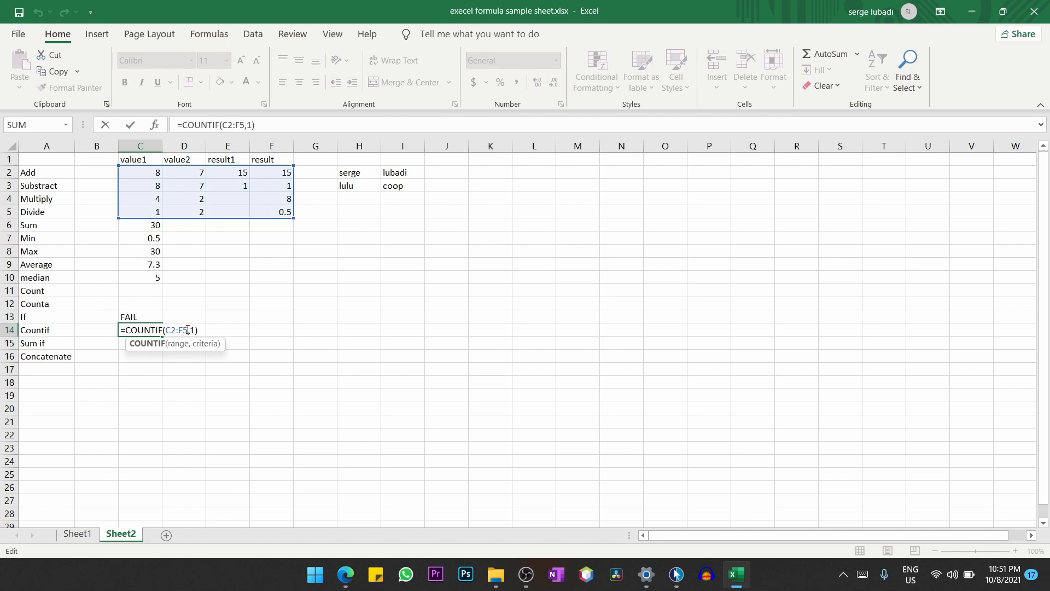
left_click(194, 329)
key("BackSpace")
type("4")
key("Return")
left_click(154, 330)
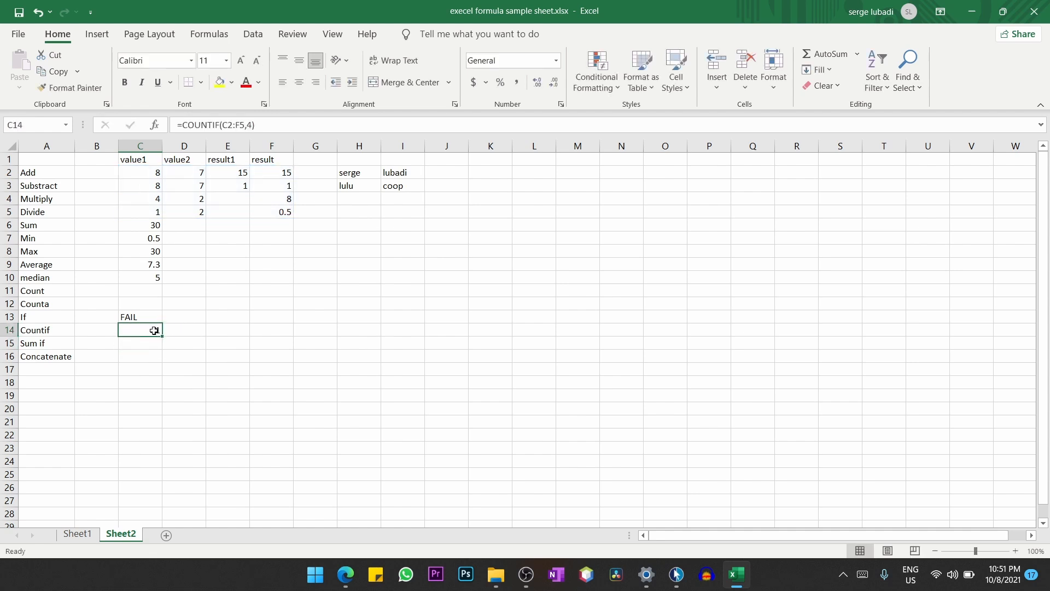
left_click(148, 201)
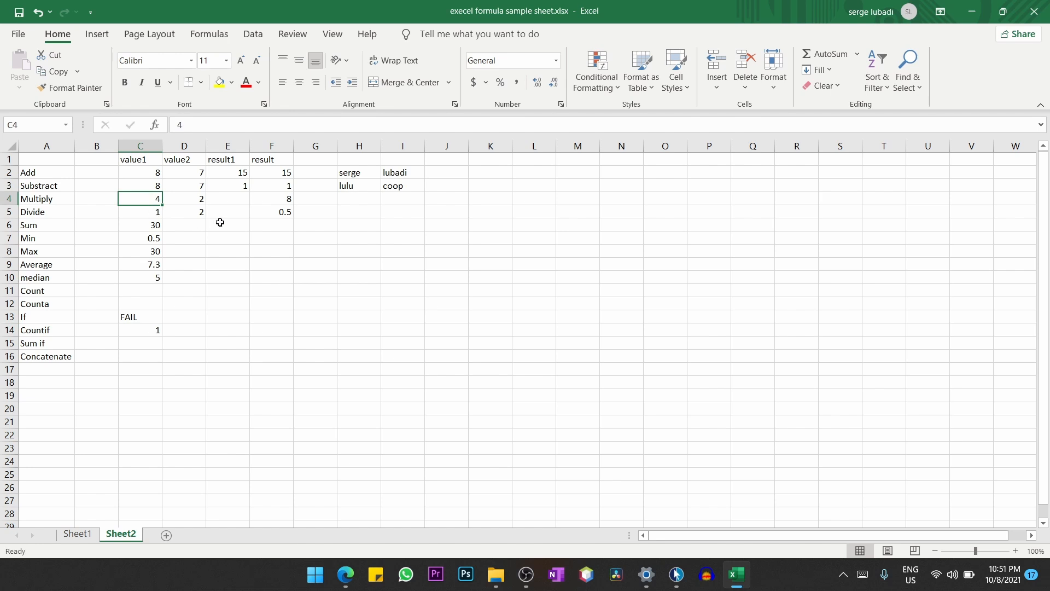
Sum the cells equal to 8 with =SUMIF(C2:F5,8) in C15 and check the matching values in C2 and C3
left_click(145, 342)
type("=s")
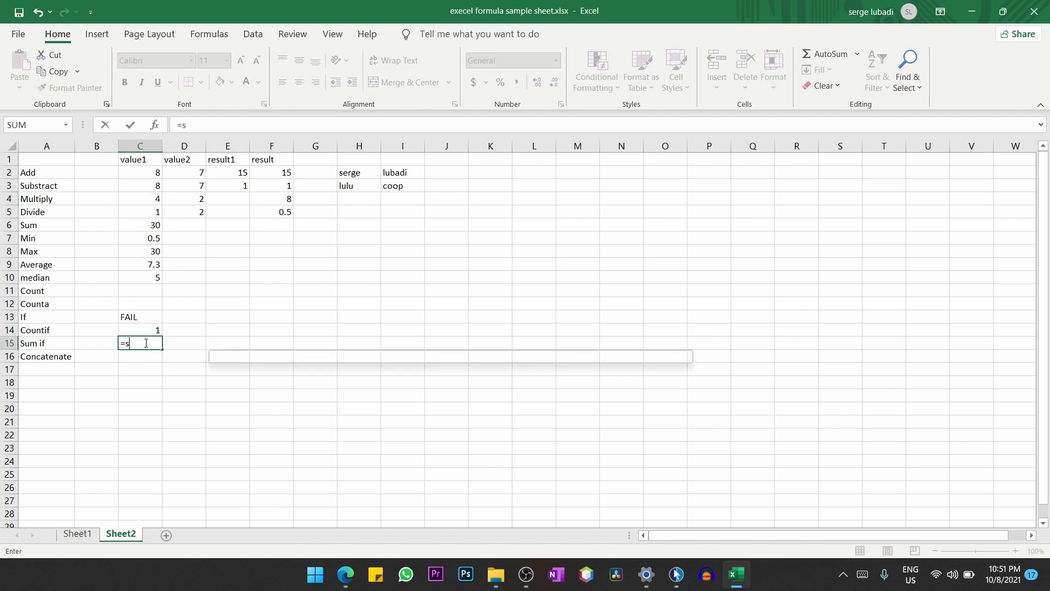
type("unif")
key("BackSpace")
key("BackSpace")
key("BackSpace")
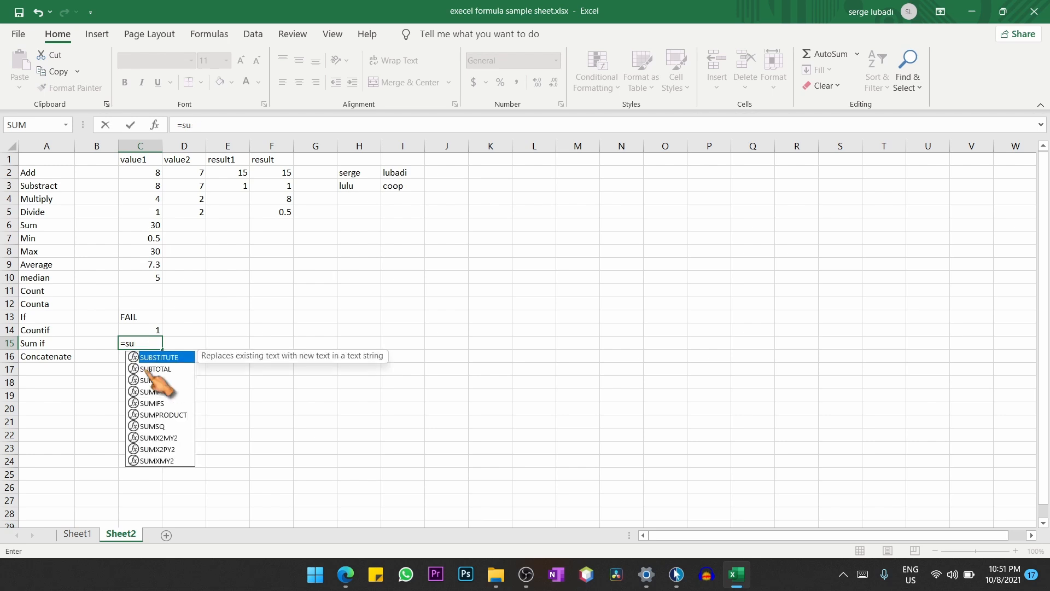
double_click(150, 392)
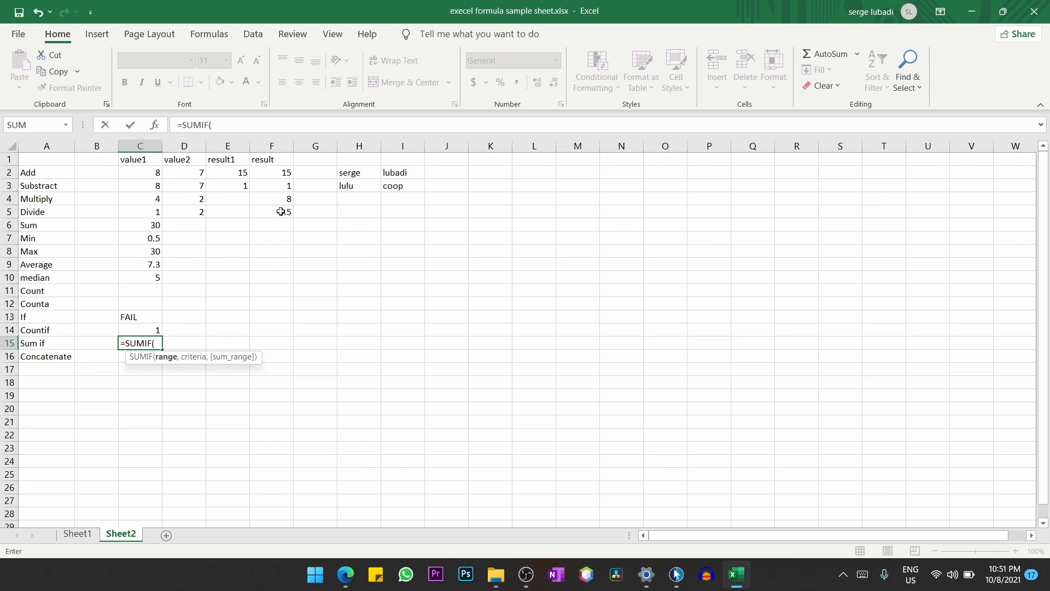
left_click_drag(281, 212, 161, 175)
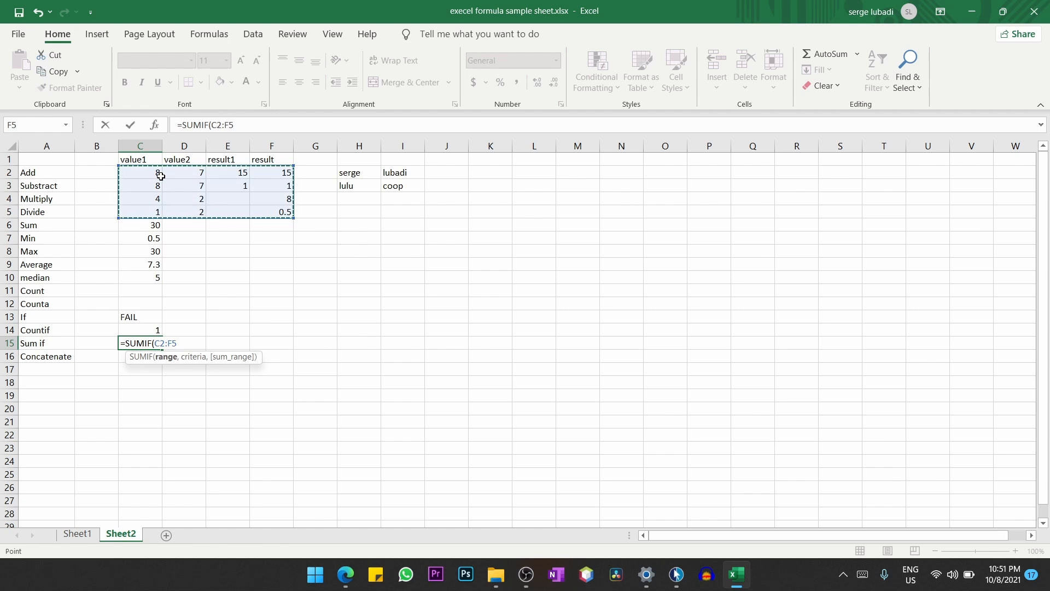
type(",")
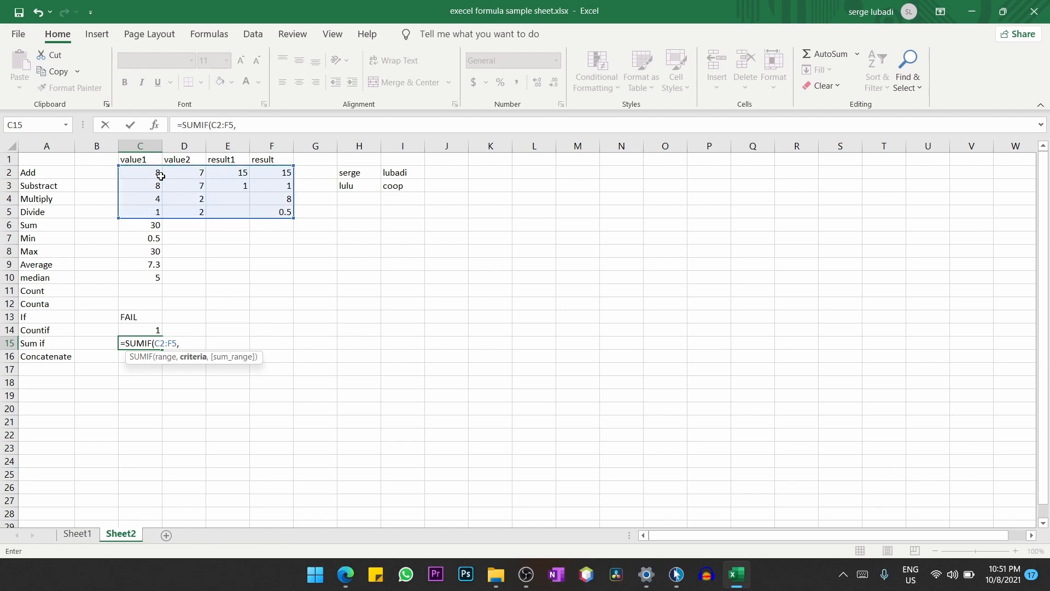
type("8)")
key("Return")
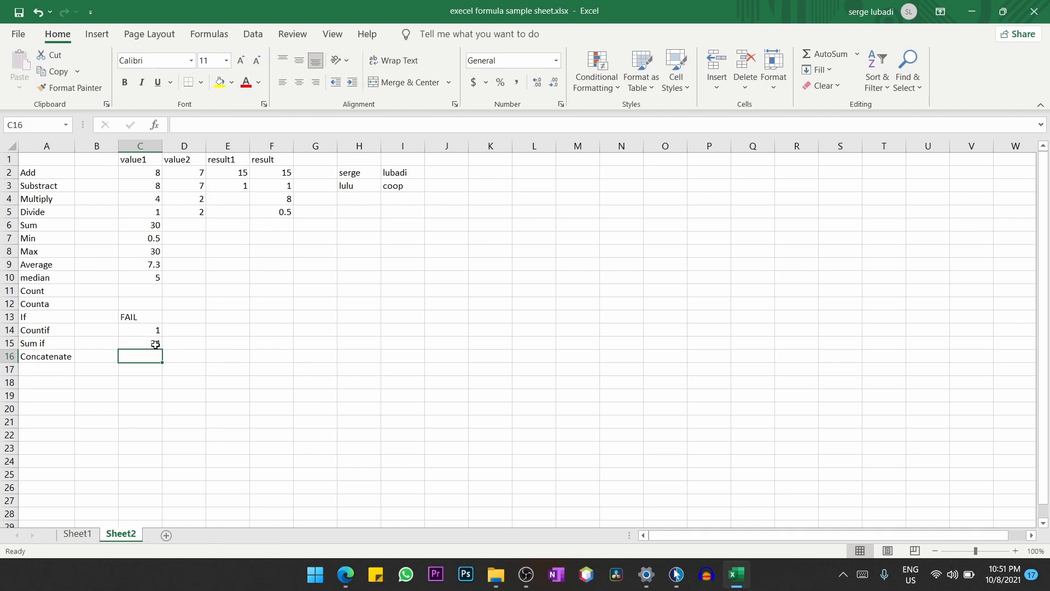
left_click(148, 172)
left_click(156, 186)
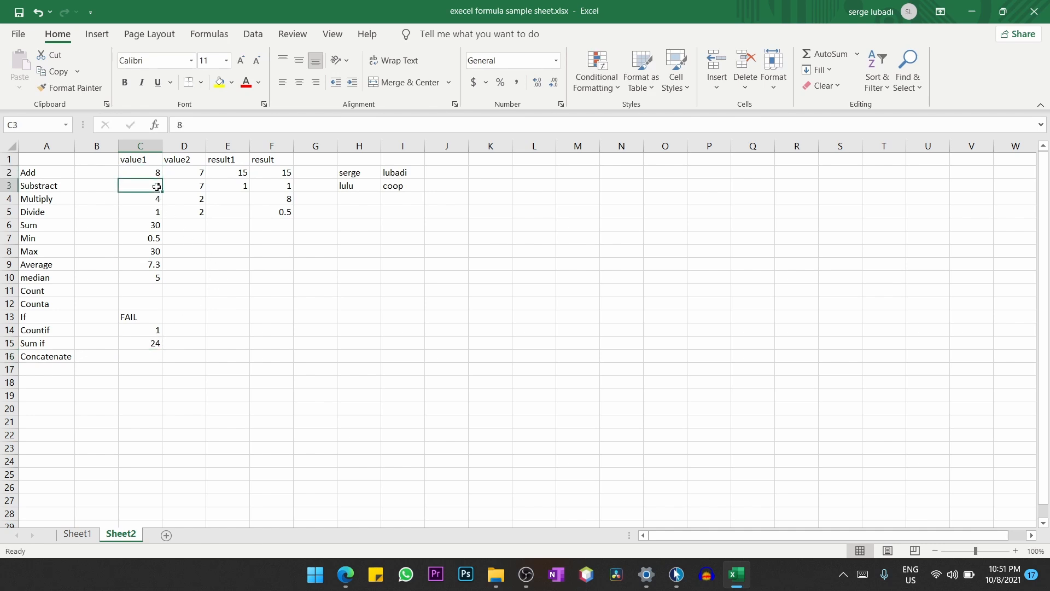
Check the matching value in F4, change the SUMIF criterion in C15 to 7 and review the result
left_click(270, 201)
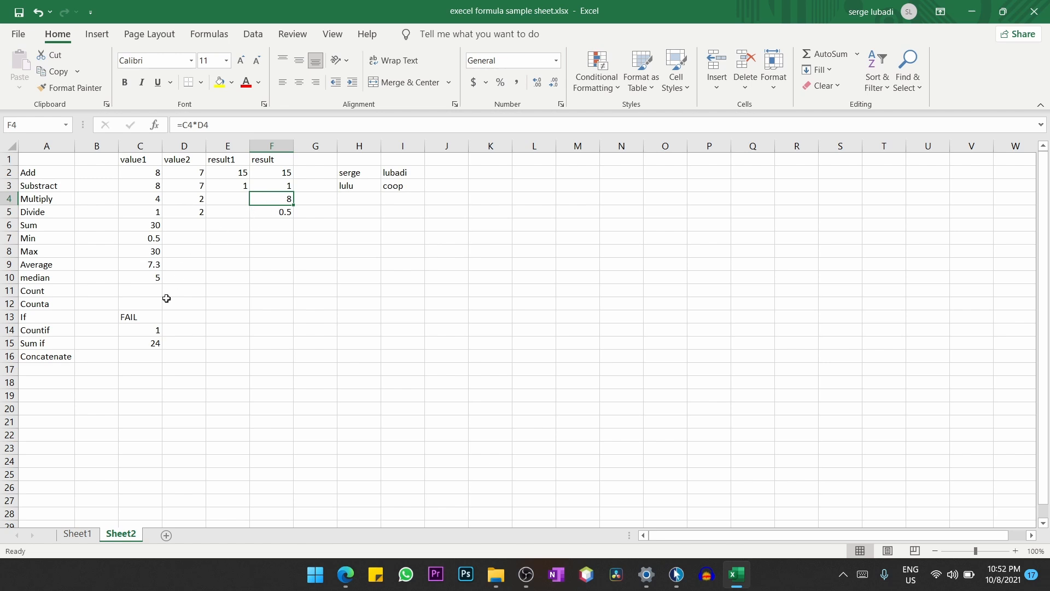
left_click(154, 344)
double_click(154, 343)
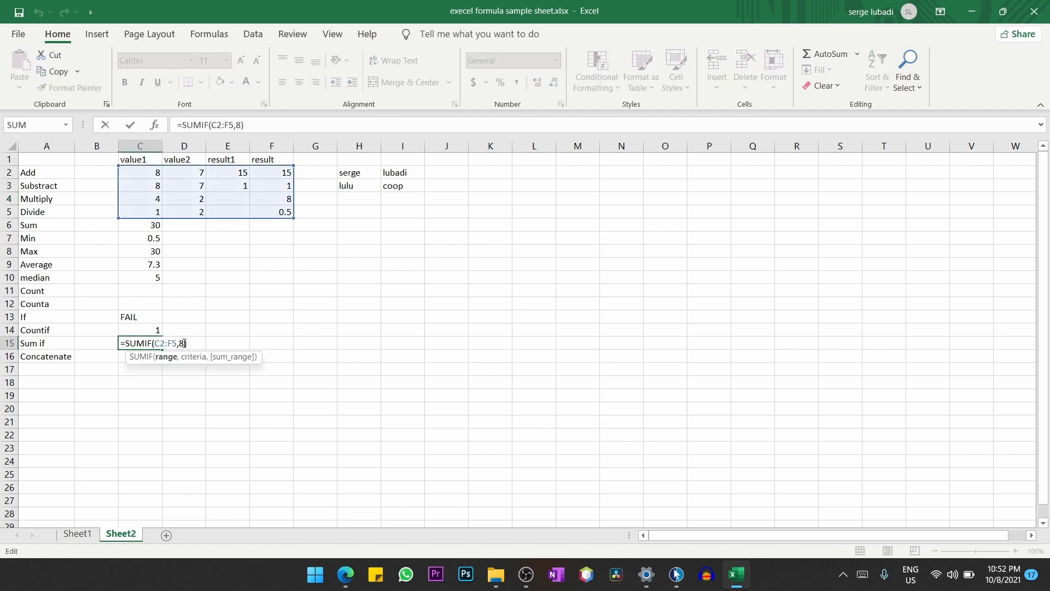
left_click(184, 343)
key("BackSpace")
type("7")
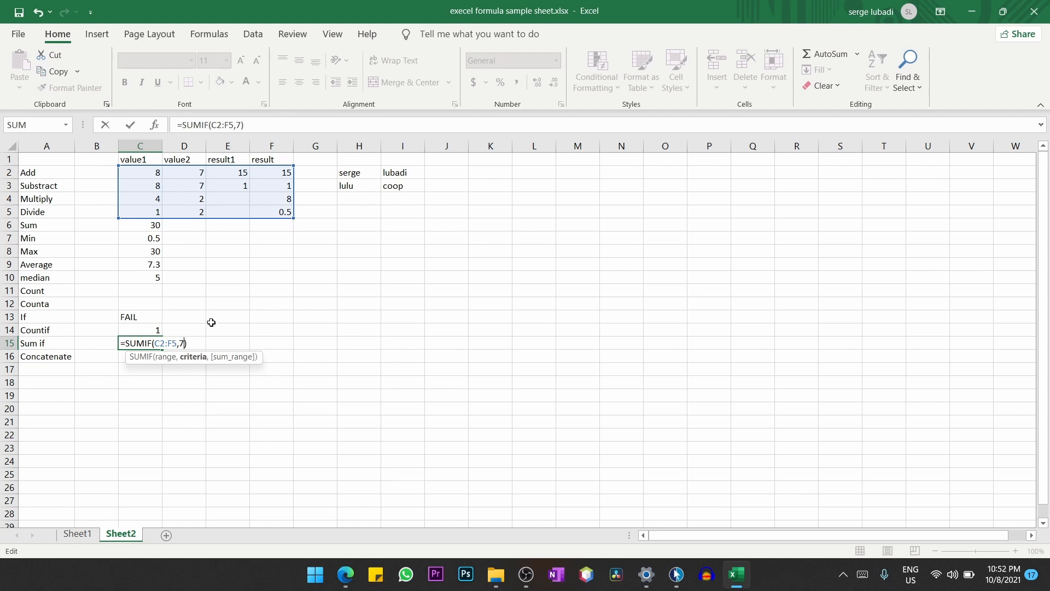
key("Return")
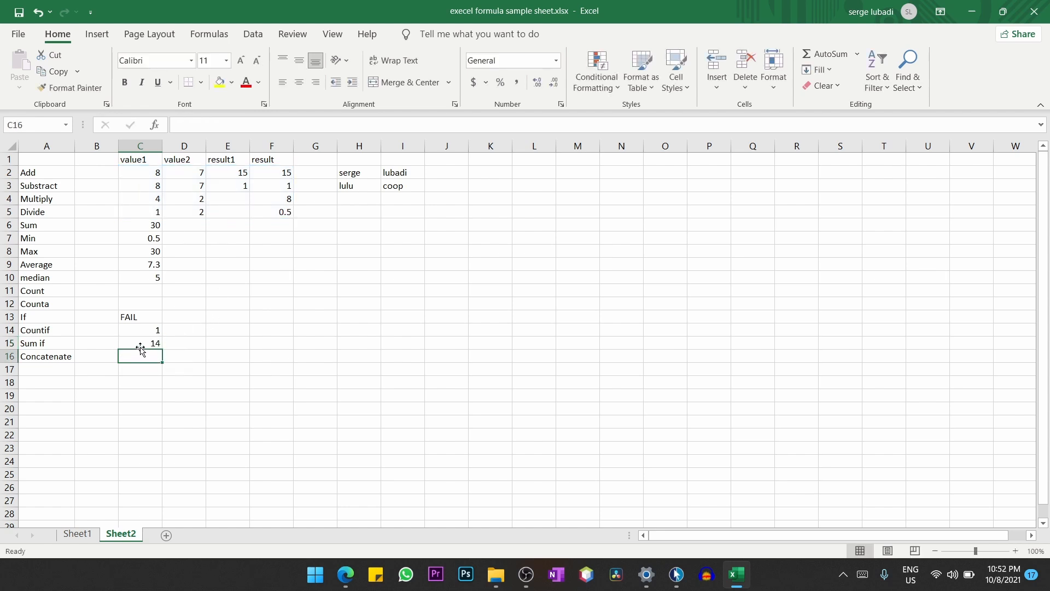
key("Up")
key("Up")
key("Up")
key("Down")
key("Down")
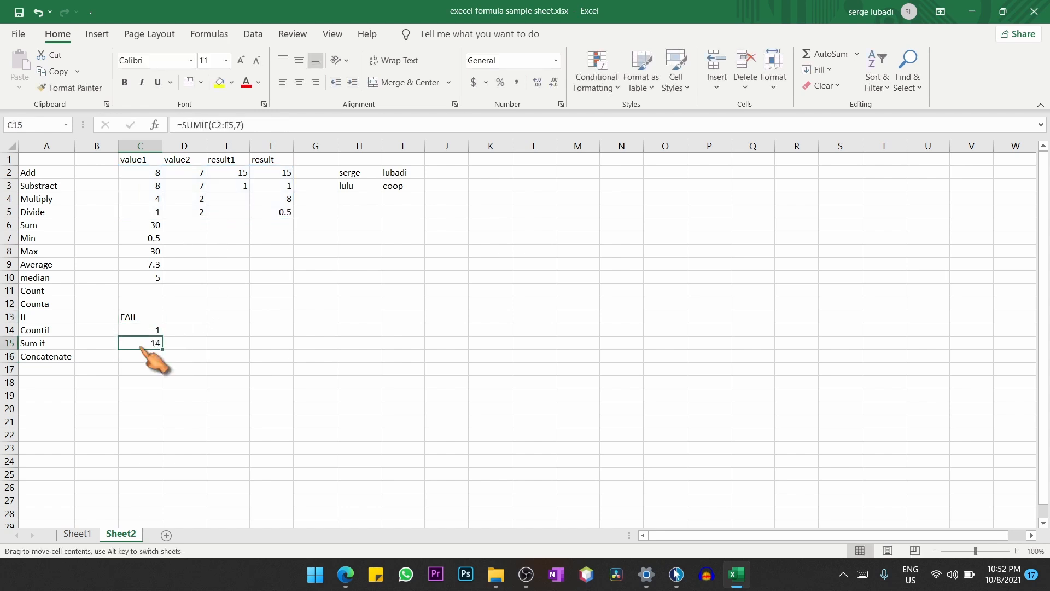
Change the SUMIF criterion in C15 to 6, keeping the range C2:F5
double_click(144, 343)
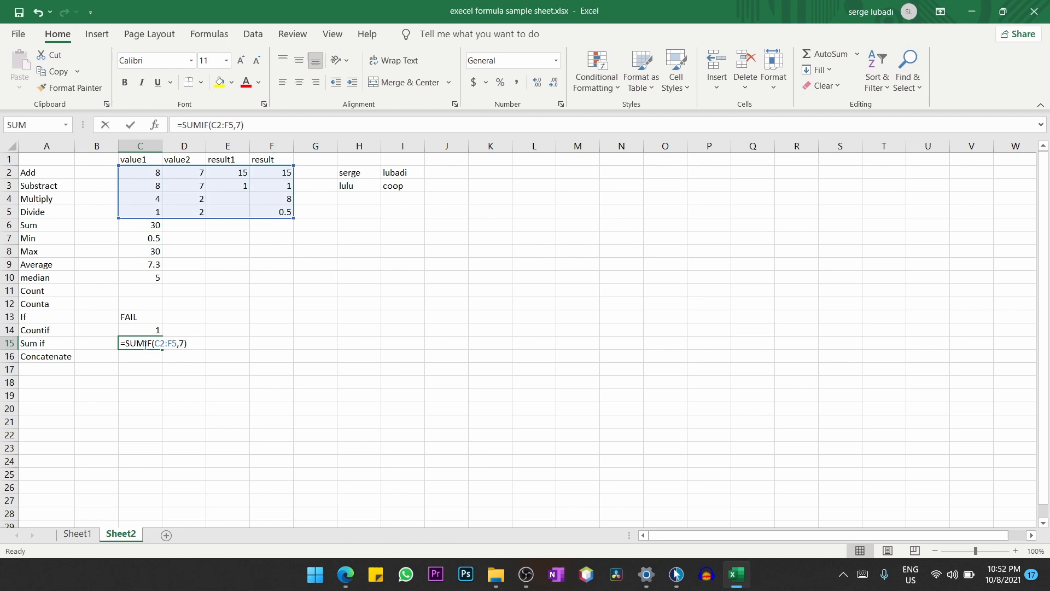
left_click(184, 343)
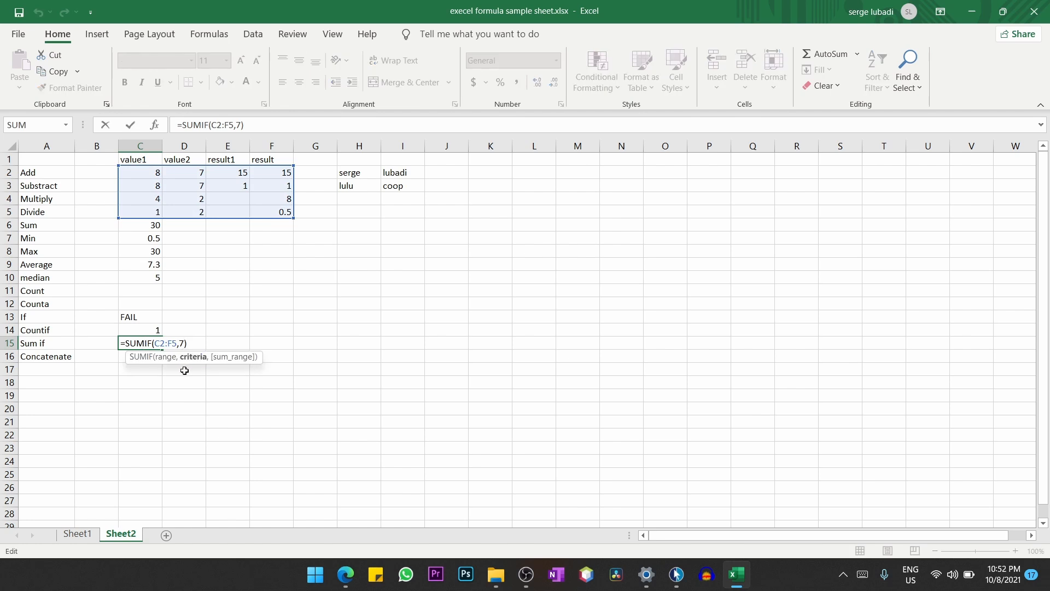
key("BackSpace")
type("6")
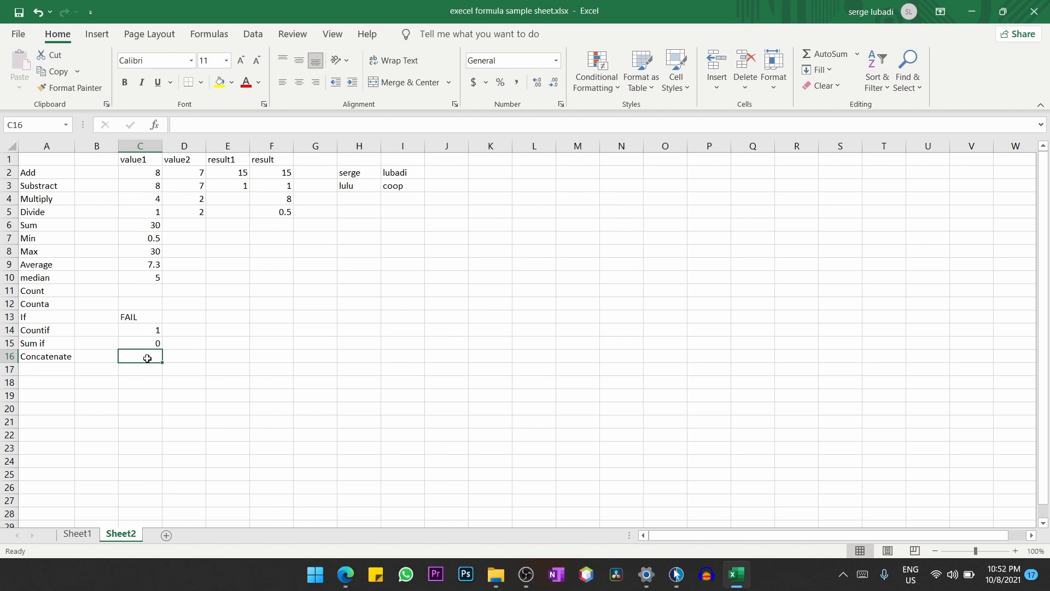
Join the texts in H3 and I3 with =CONCAT(H3,I3) in C16
type("=")
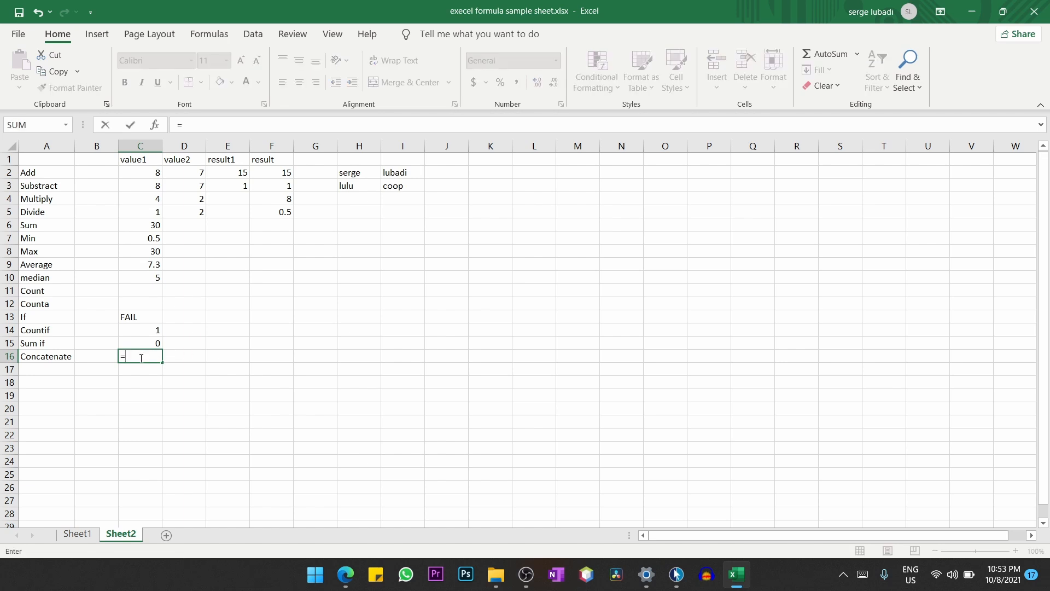
type("con")
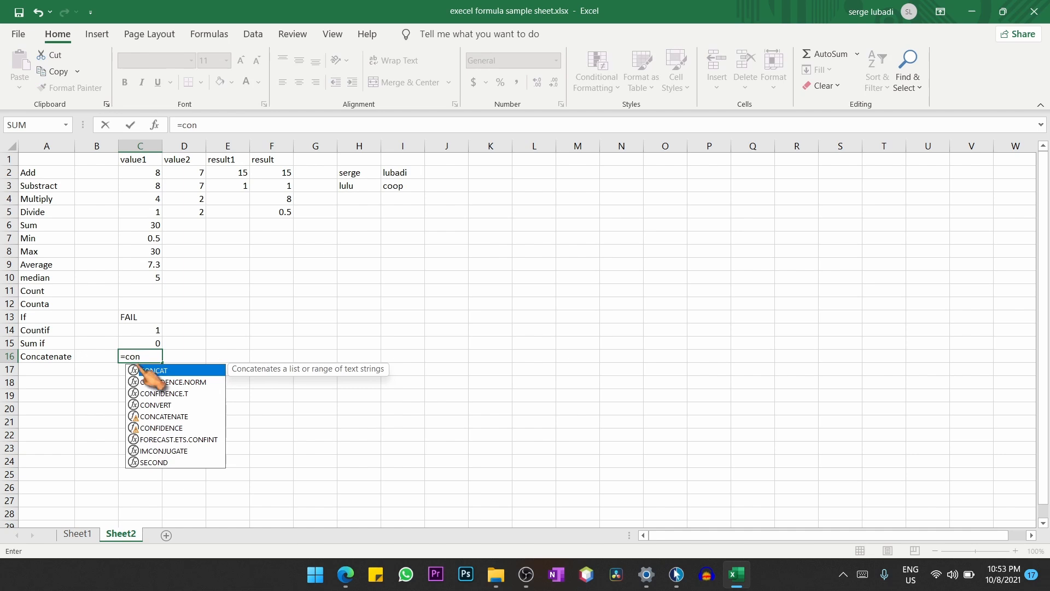
double_click(147, 374)
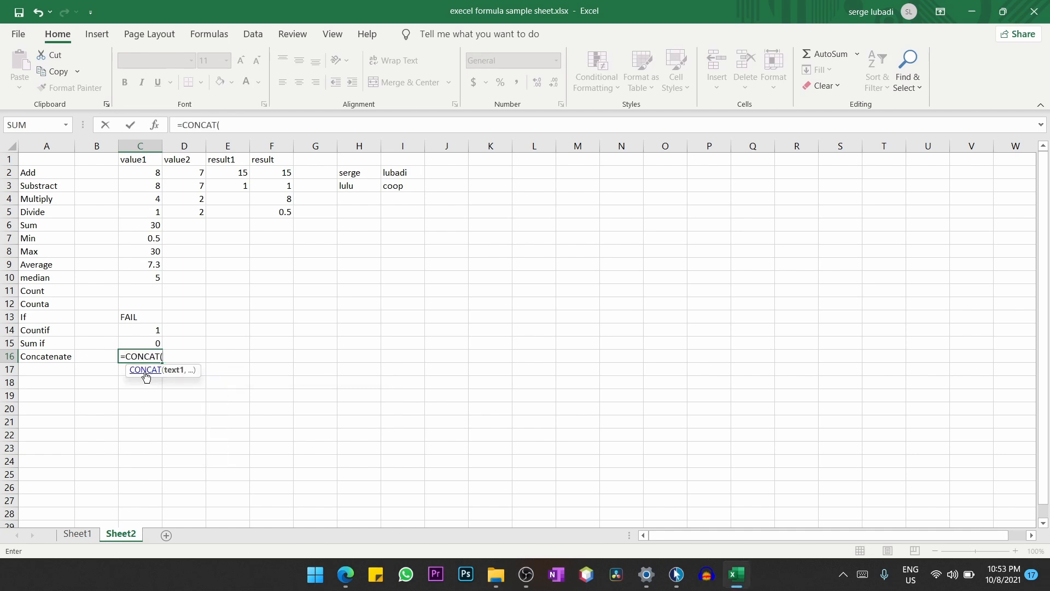
left_click(365, 187)
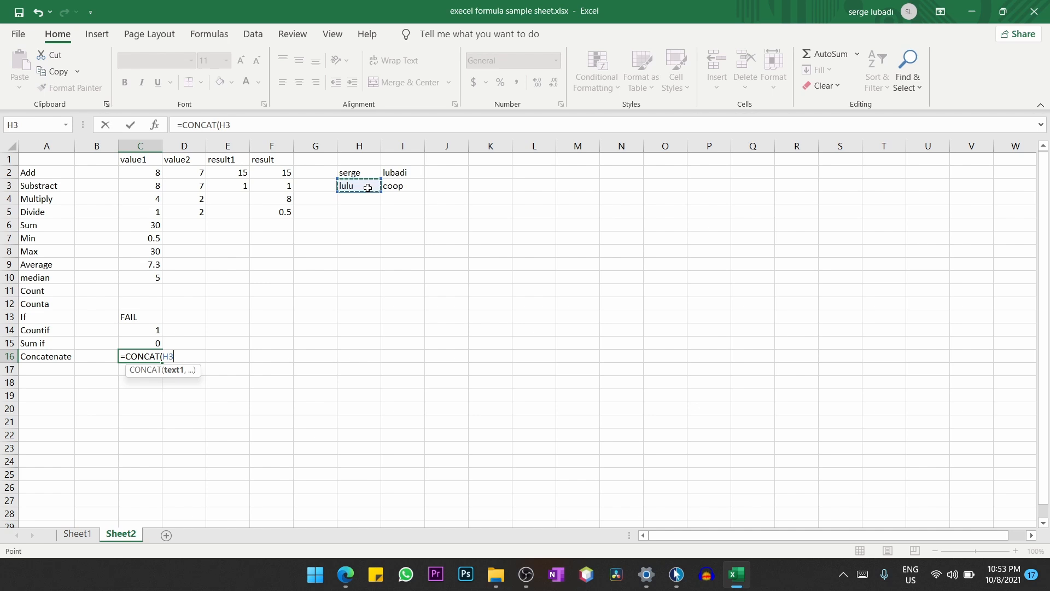
type(",")
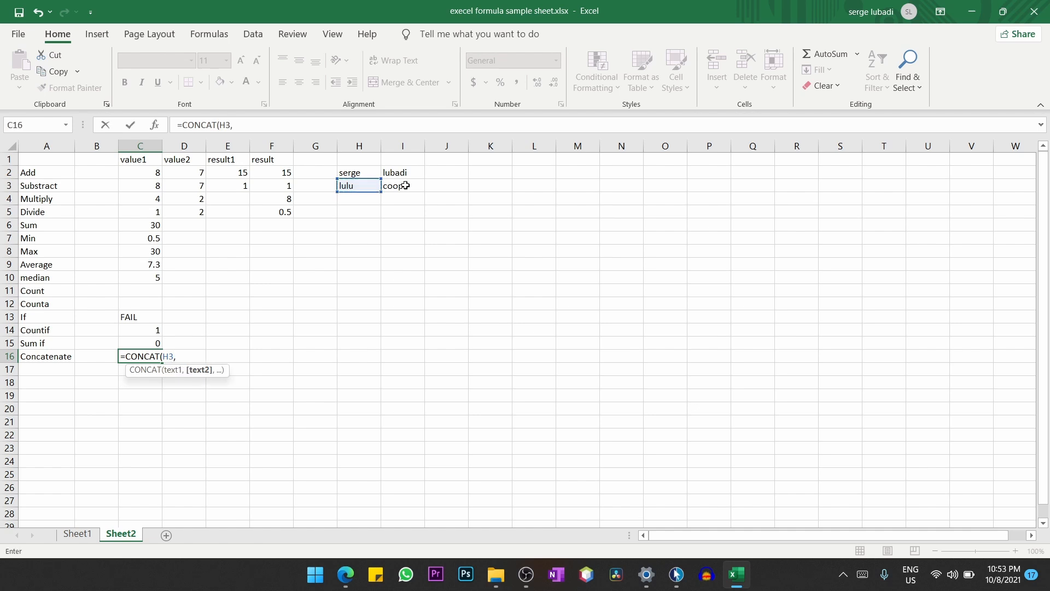
left_click(405, 186)
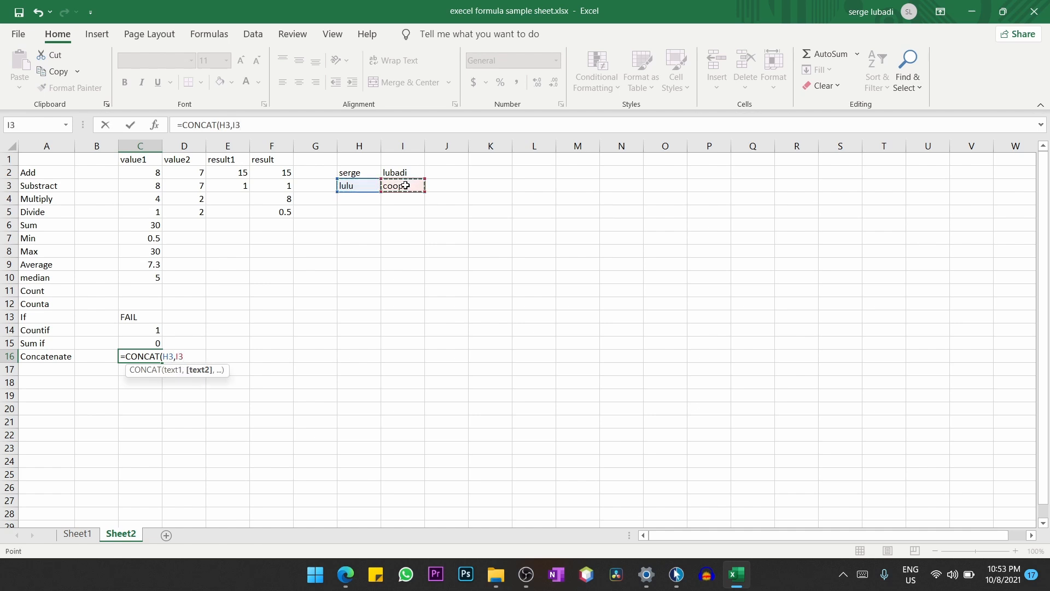
type(")")
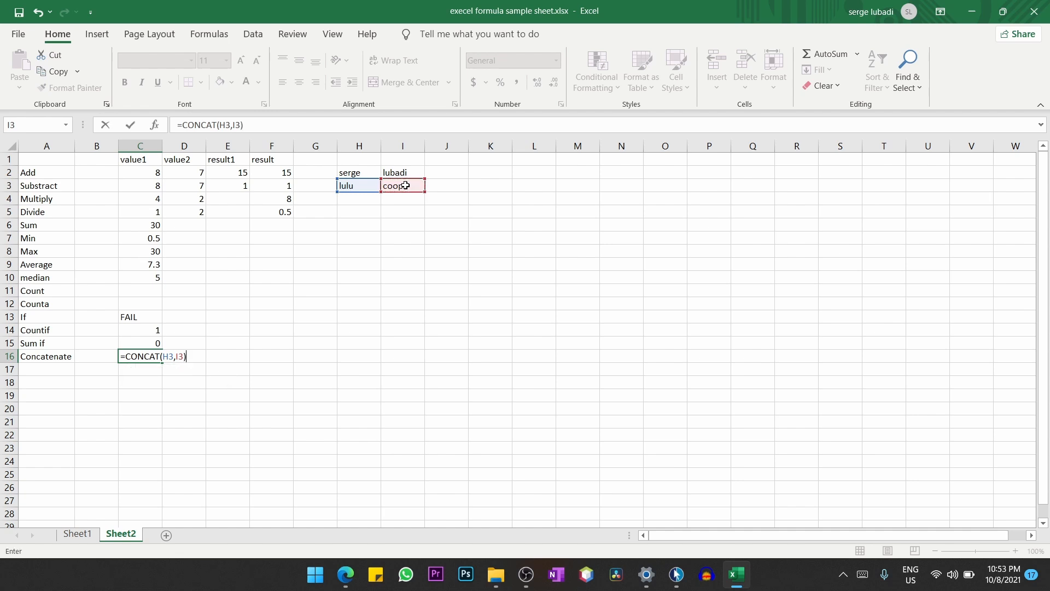
key("Return")
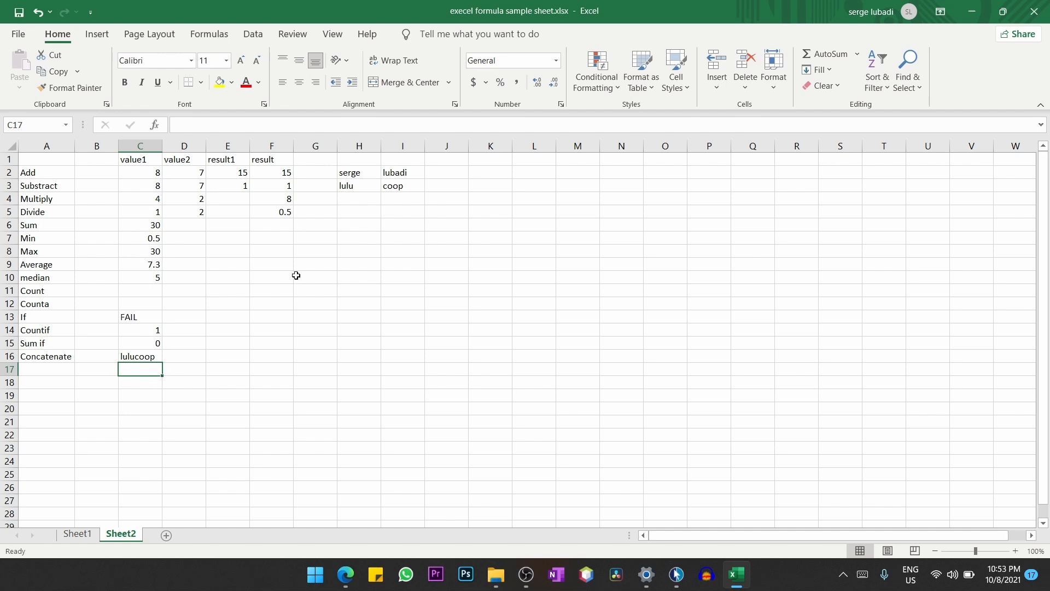
Join the texts in the range H2:I2 with =CONCAT(H2:I2) in C17
type("=cona")
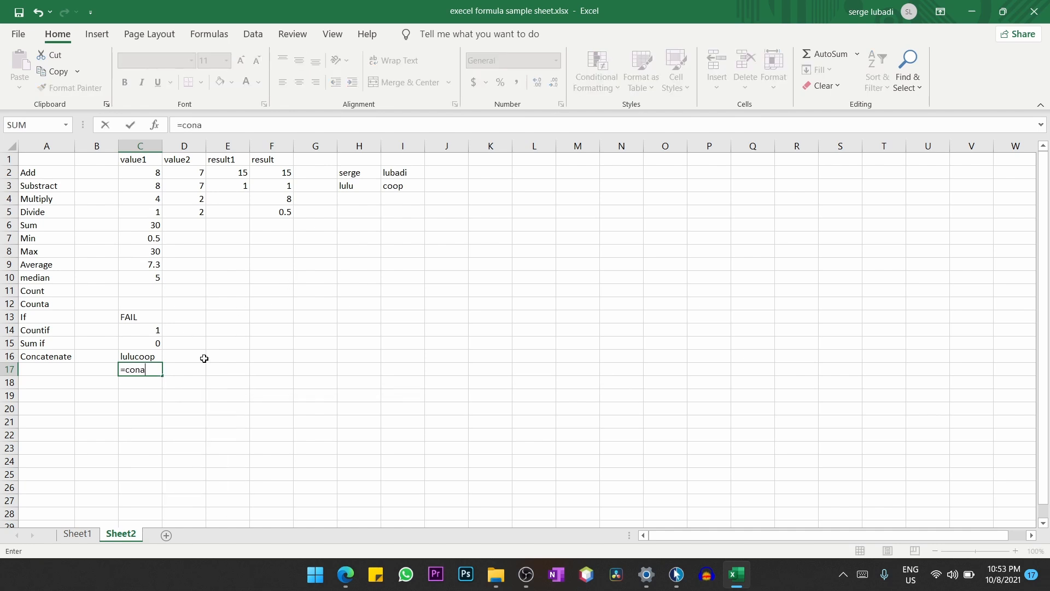
key("BackSpace")
type("c")
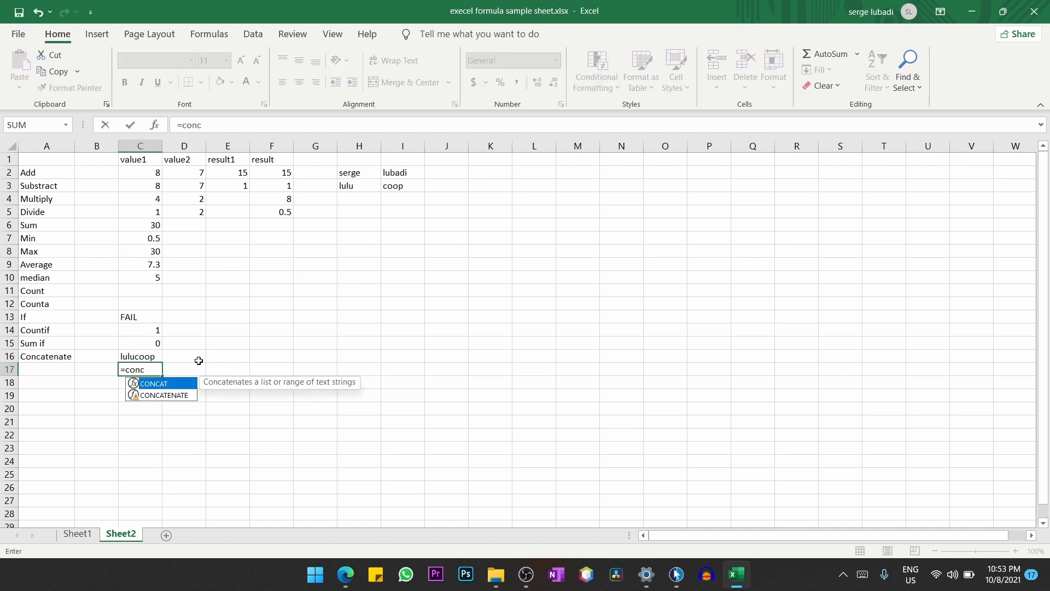
double_click(171, 384)
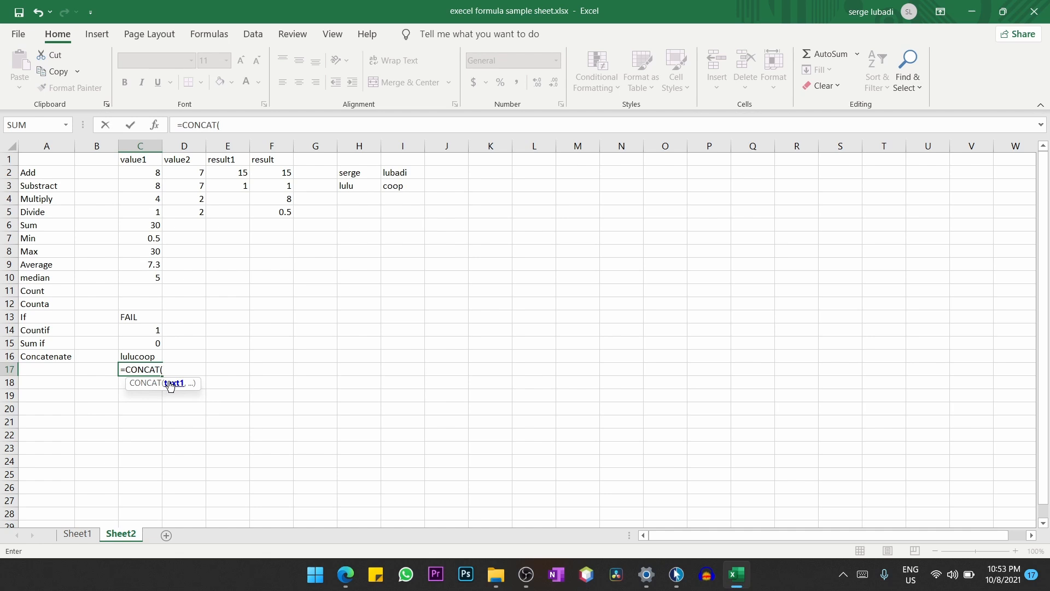
left_click(367, 176)
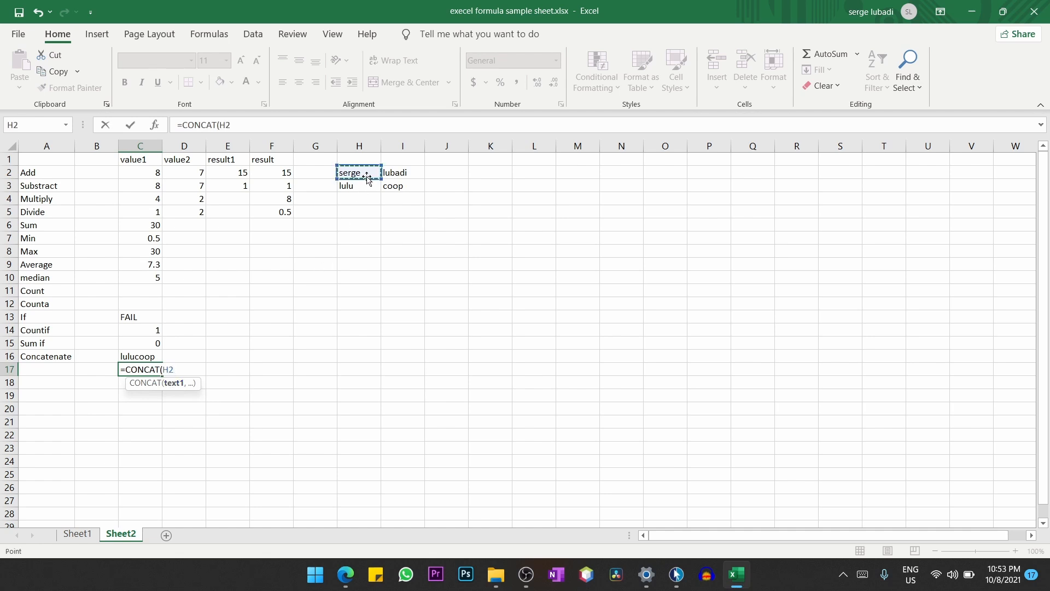
left_click_drag(362, 174, 395, 173)
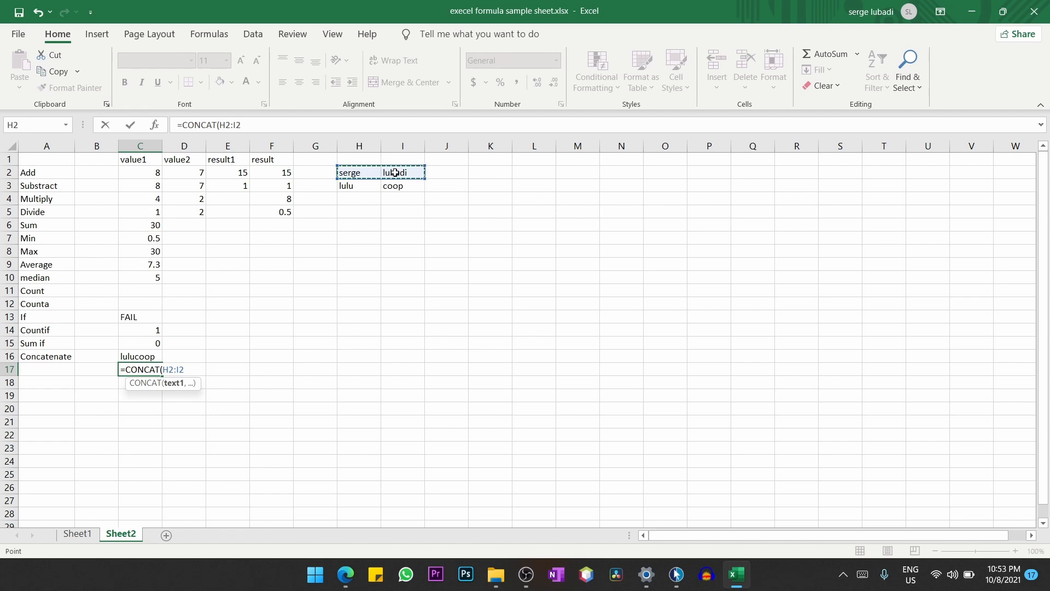
type(")")
key("Return")
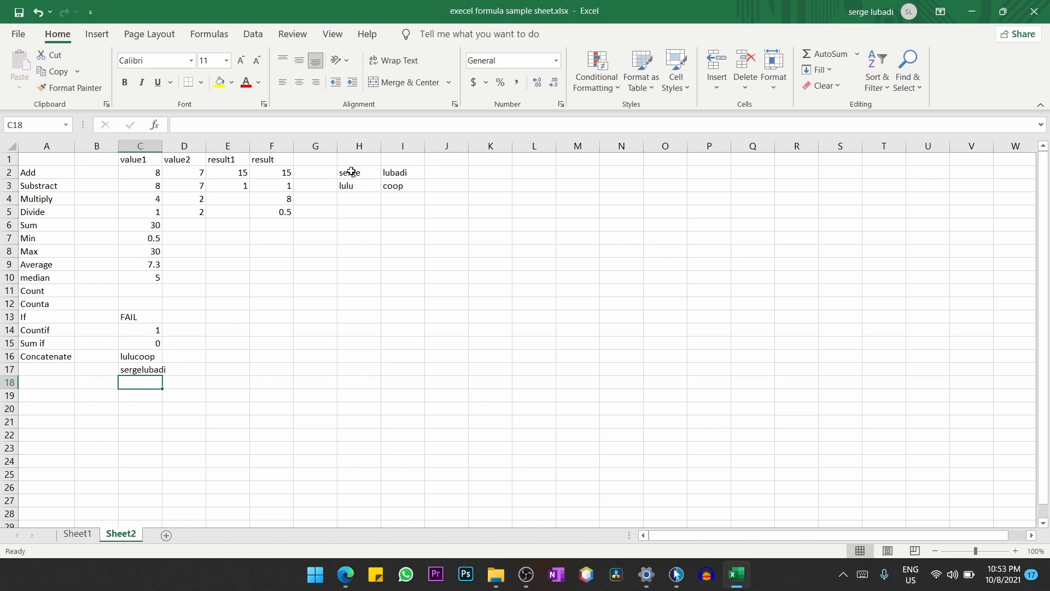
Edit the CONCAT formula in C17 to take H2 and I2 as separate arguments with a quoted space between them
double_click(139, 370)
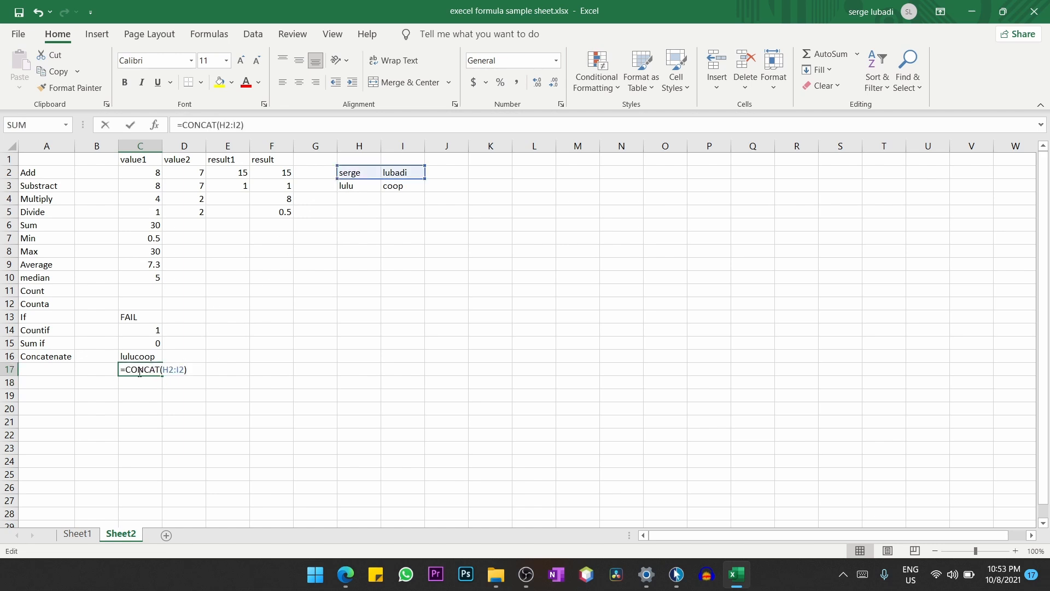
left_click(178, 371)
key("BackSpace")
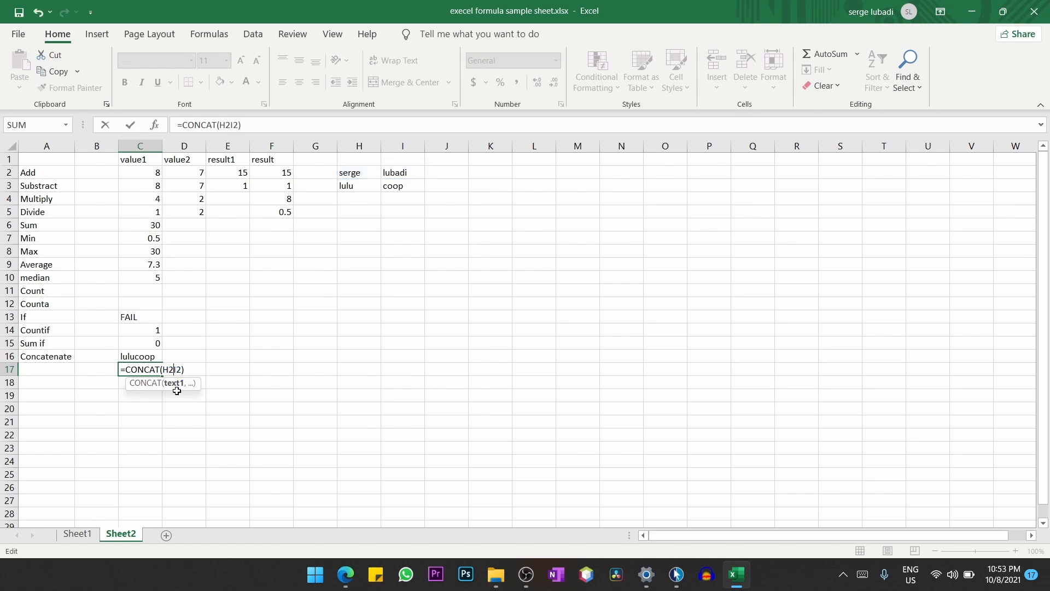
type(",,")
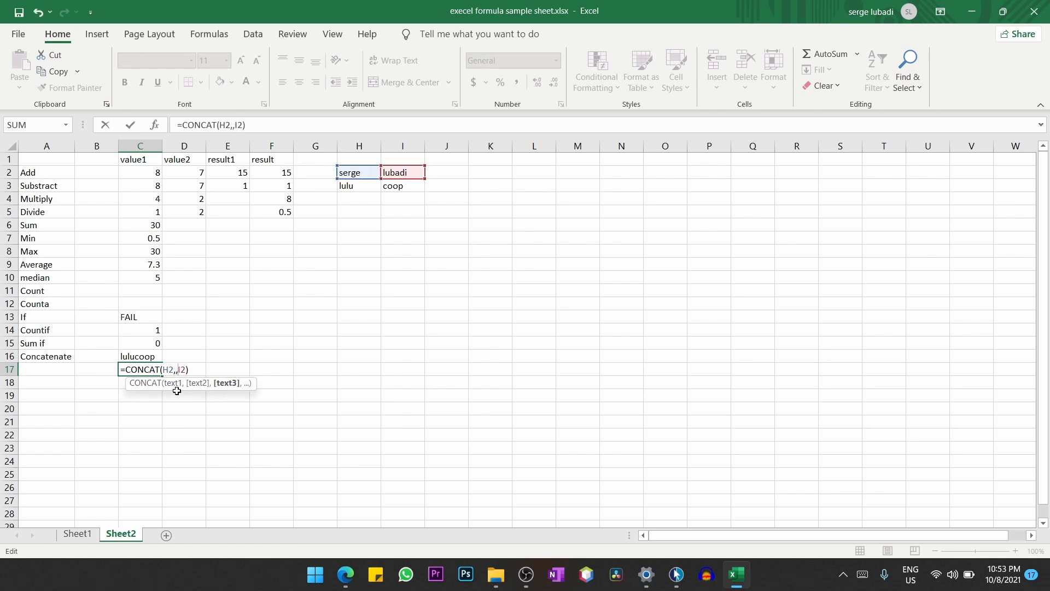
type("\"\"")
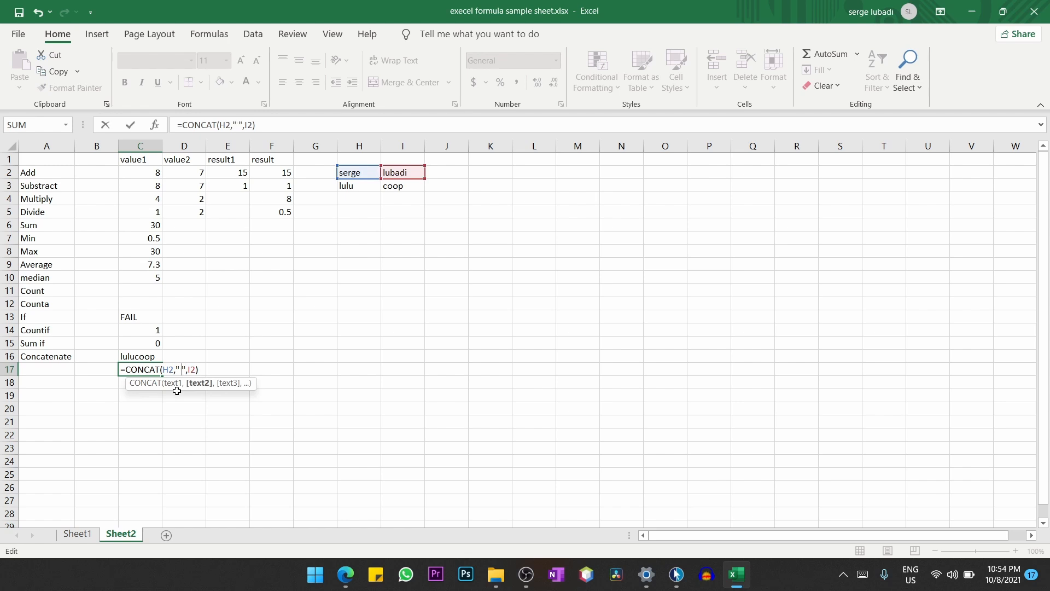
left_click(212, 368)
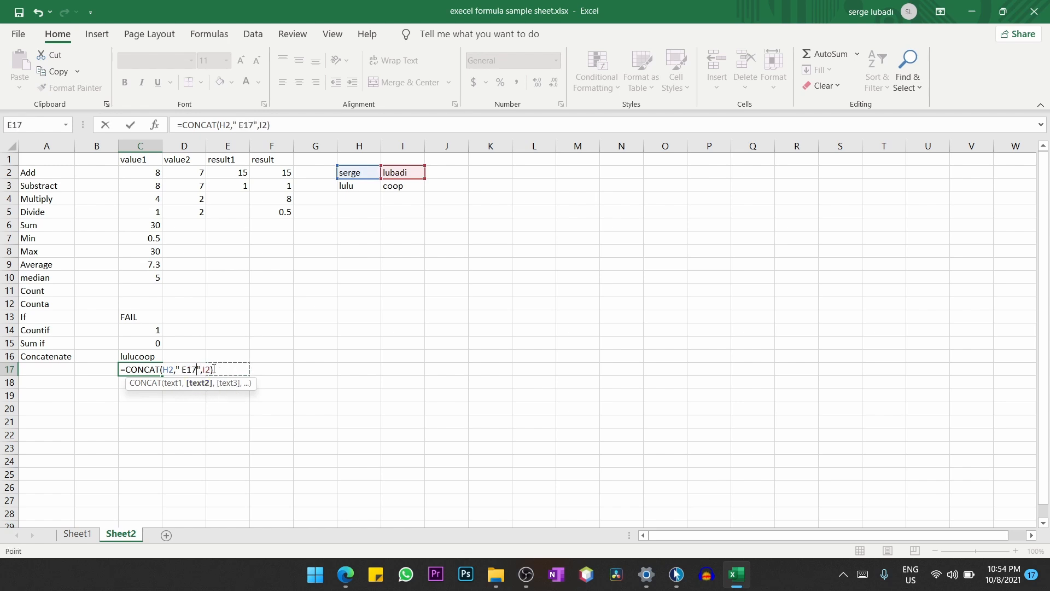
key("Return")
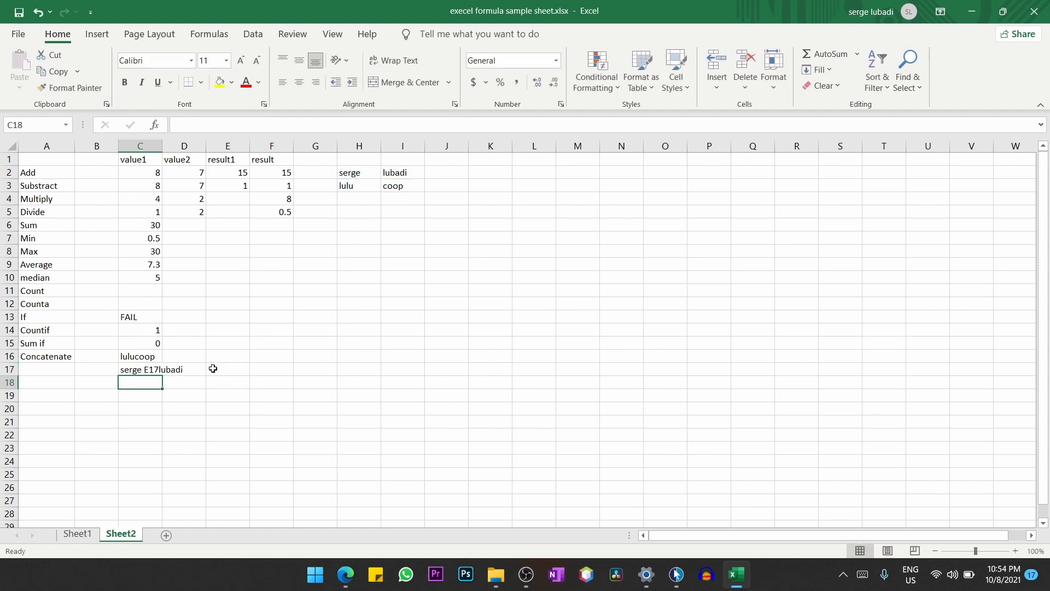
Remove the stray E17 from the separator text in C17 so the formula reads =CONCAT(H2," ",I2), and review it
double_click(145, 375)
double_click(146, 370)
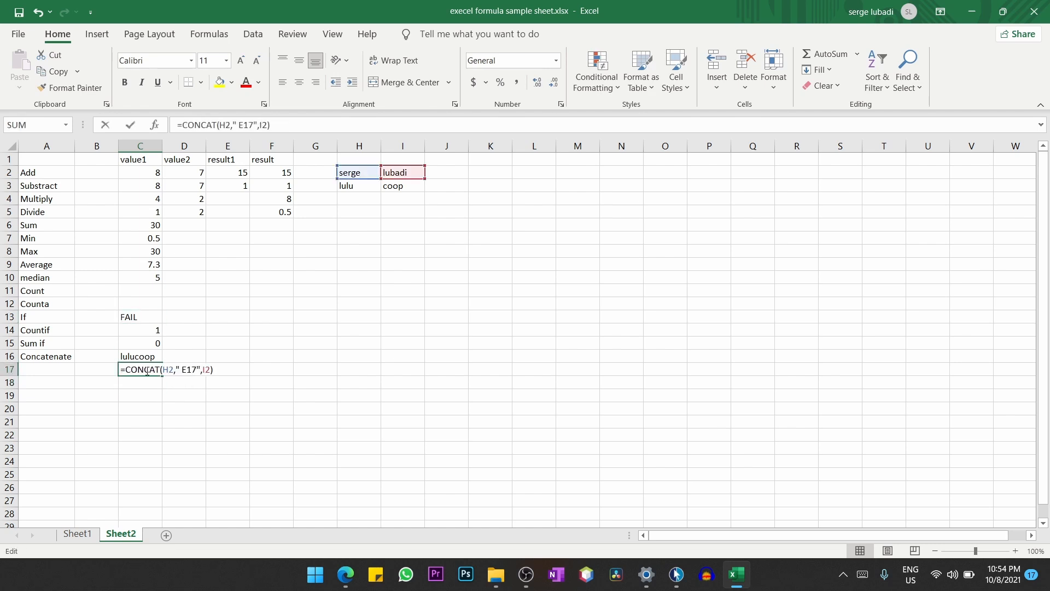
left_click(198, 368)
key("BackSpace")
key("BackSpace")
key("BackSpace")
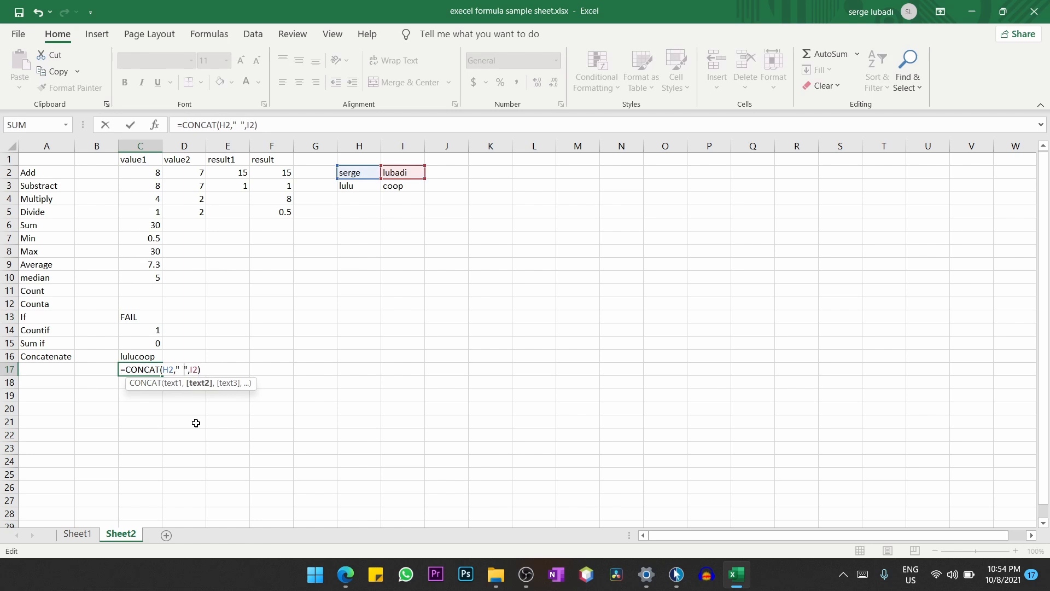
key("Return")
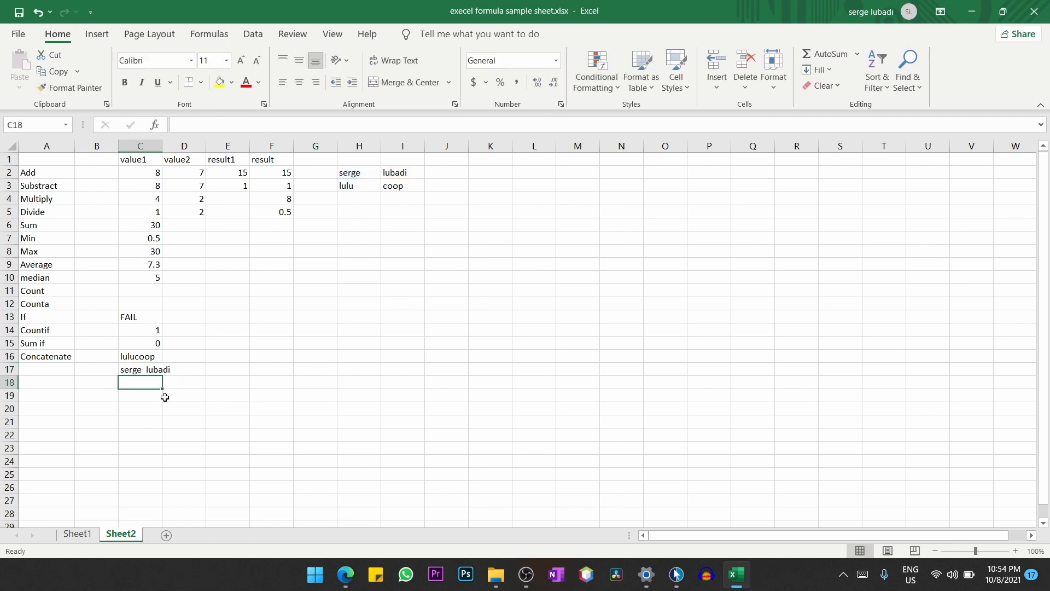
left_click(142, 369)
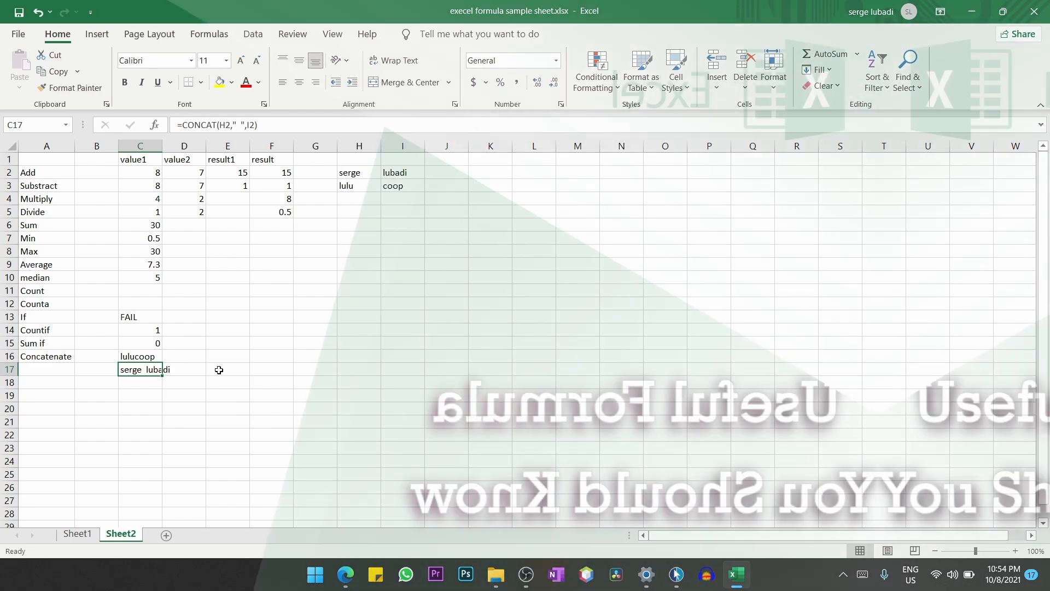